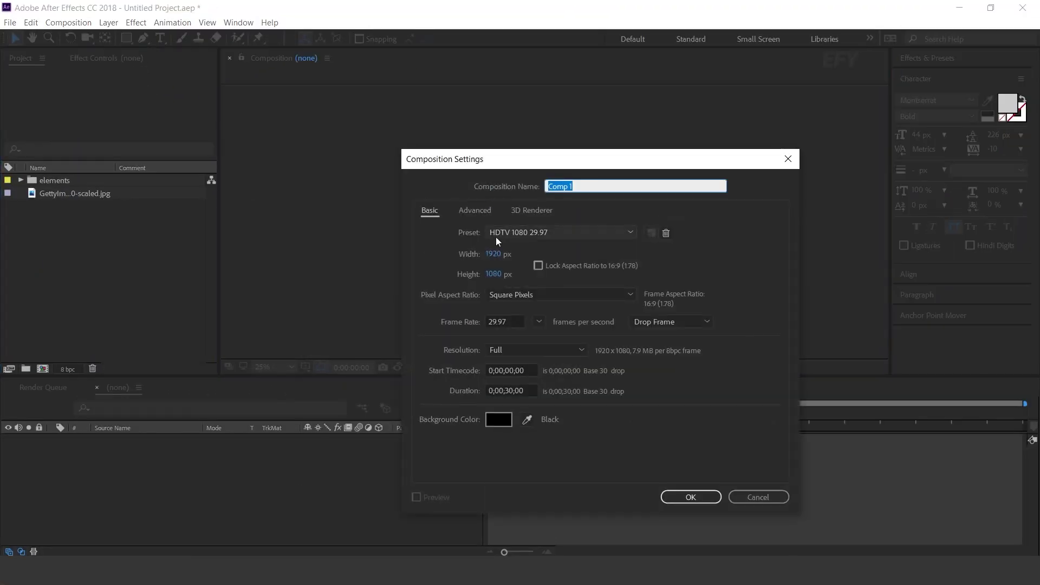
- Create two 1920 x 1080, 29.97 fps compositions named "main comp" and "BG"
{"action": "type", "text": "main comp"}
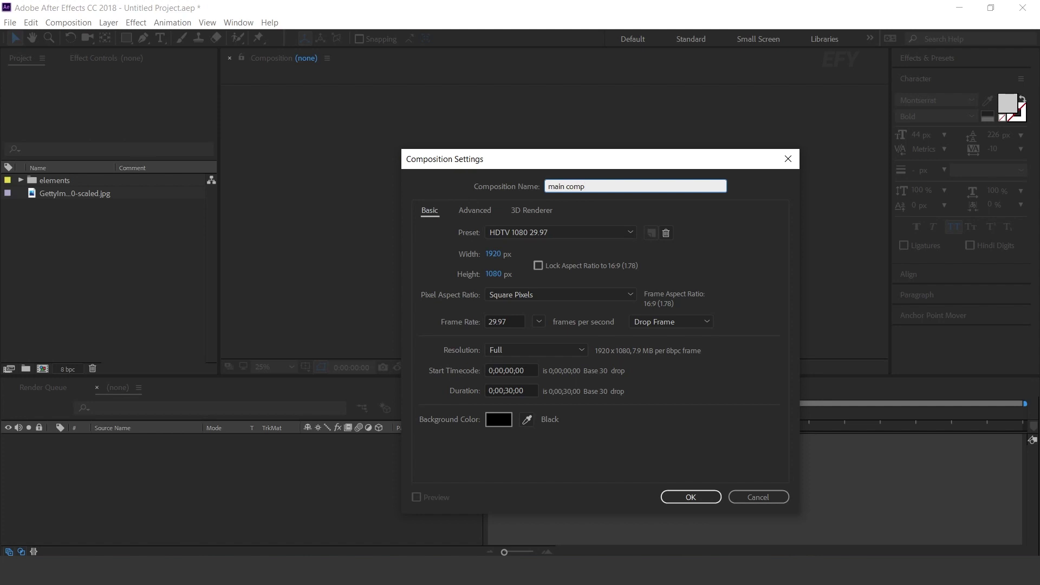
{"action": "key", "text": "Return"}
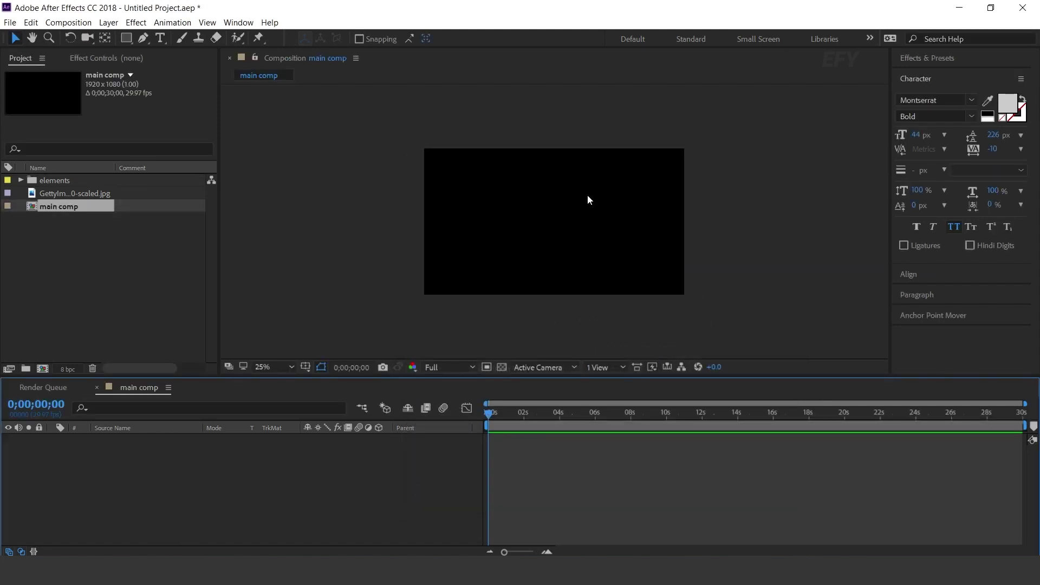
{"action": "left_click", "coordinate": [42, 369]}
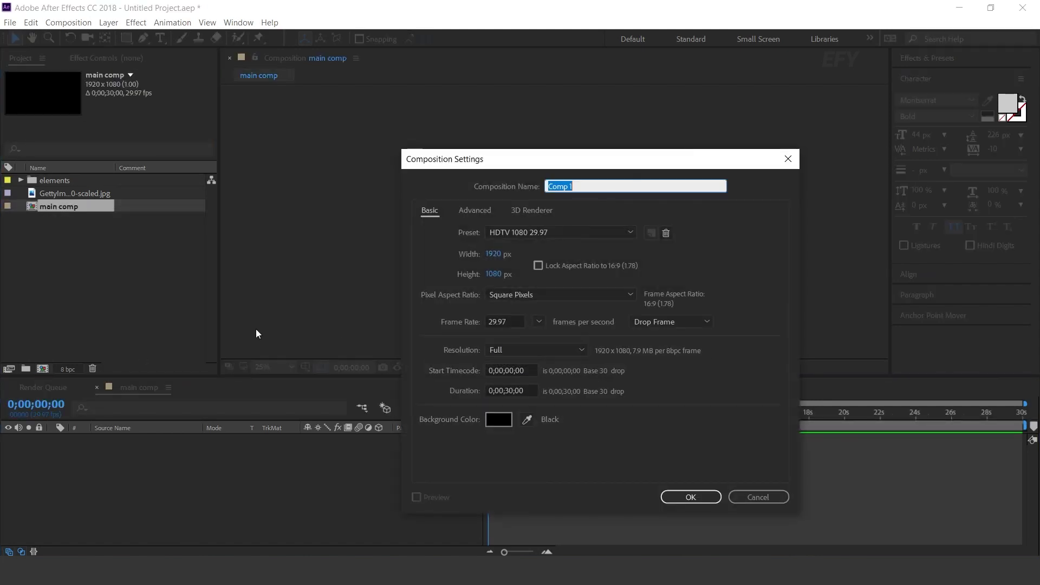
{"action": "type", "text": "BG"}
{"action": "key", "text": "Return"}
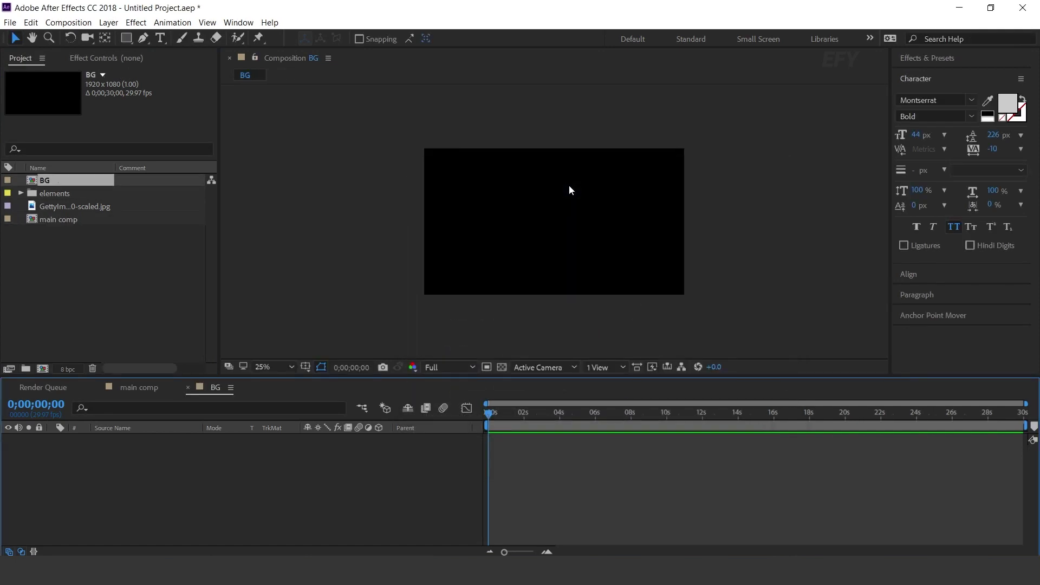
- Add _5051892.png, _5051894.png and _5051908.png from the elements folder to the BG composition as layers
{"action": "left_click", "coordinate": [45, 197]}
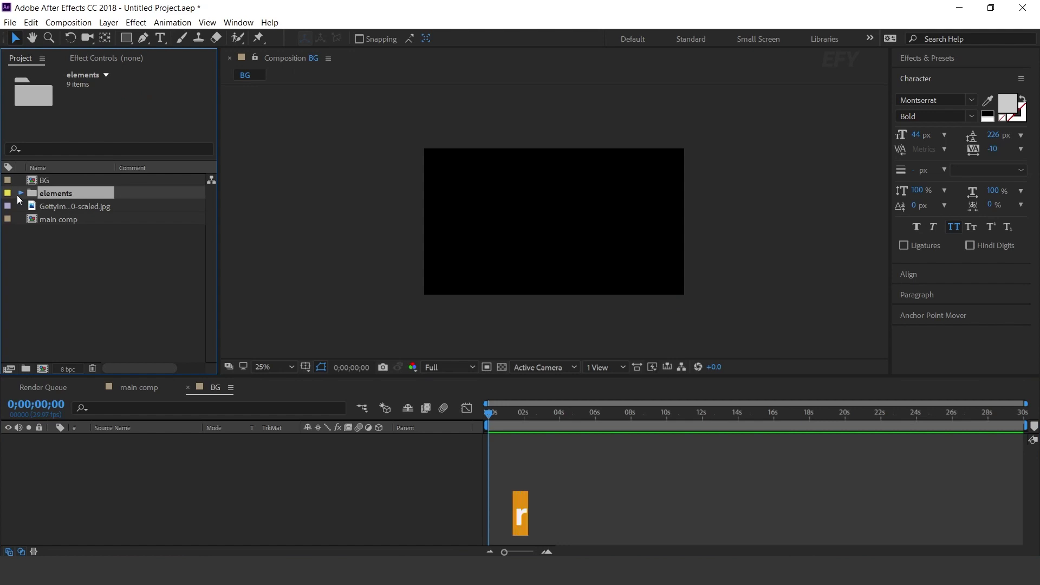
{"action": "left_click", "coordinate": [18, 194]}
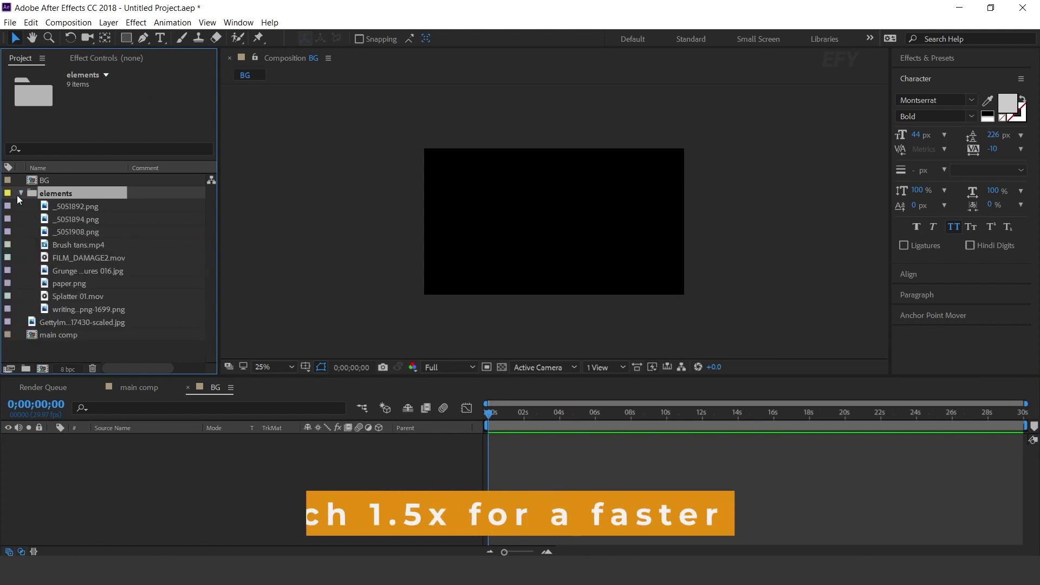
{"action": "left_click", "coordinate": [92, 207]}
{"action": "left_click", "coordinate": [93, 218], "text": "ctrl"}
{"action": "left_click", "coordinate": [94, 231], "text": "ctrl"}
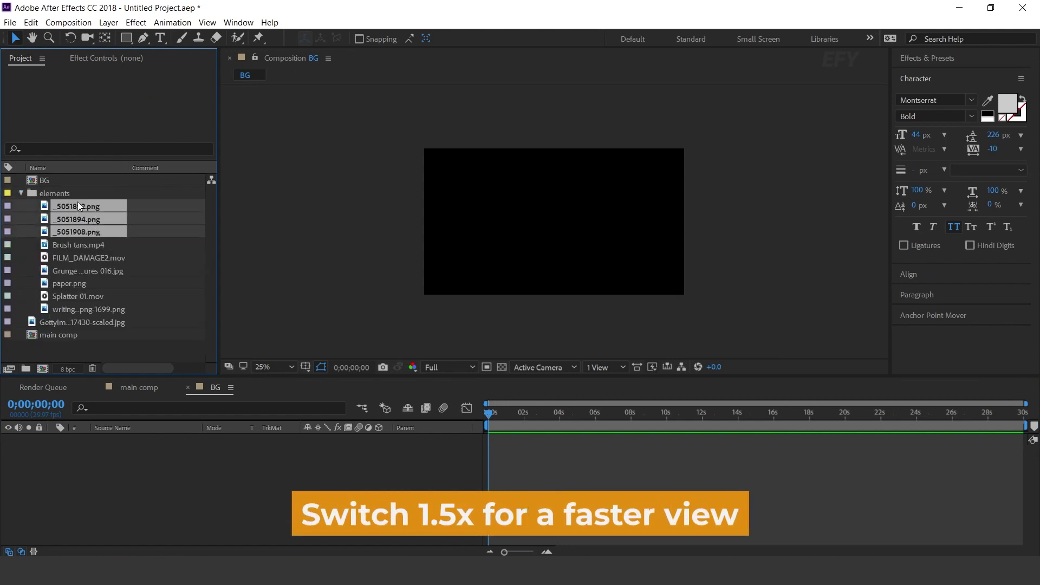
{"action": "left_click_drag", "start_coordinate": [78, 229], "coordinate": [190, 510]}
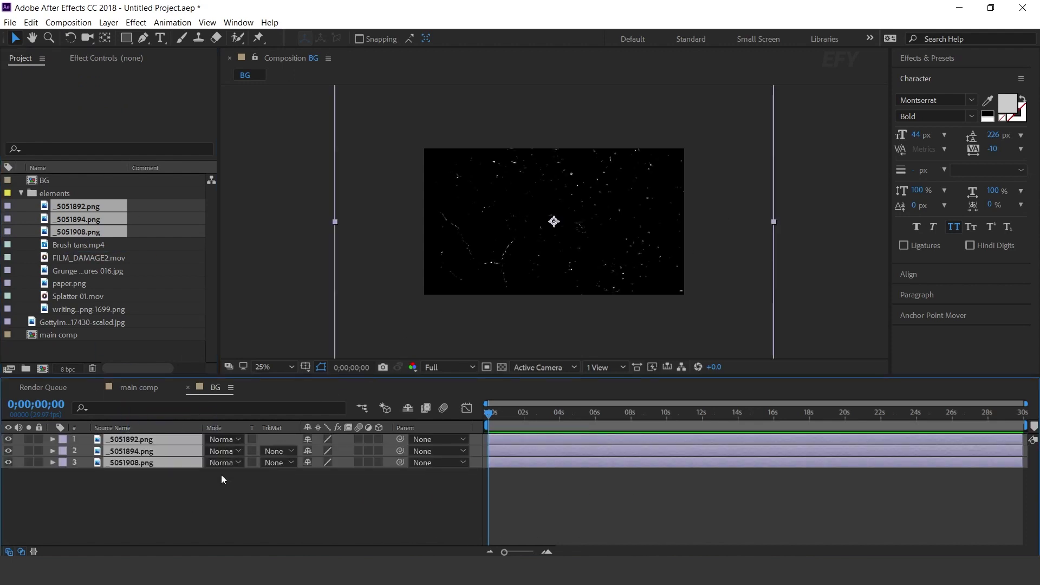
- Scale all three image layers in BG to 70%
{"action": "key", "text": "s"}
{"action": "left_click", "coordinate": [345, 450]}
{"action": "type", "text": "70"}
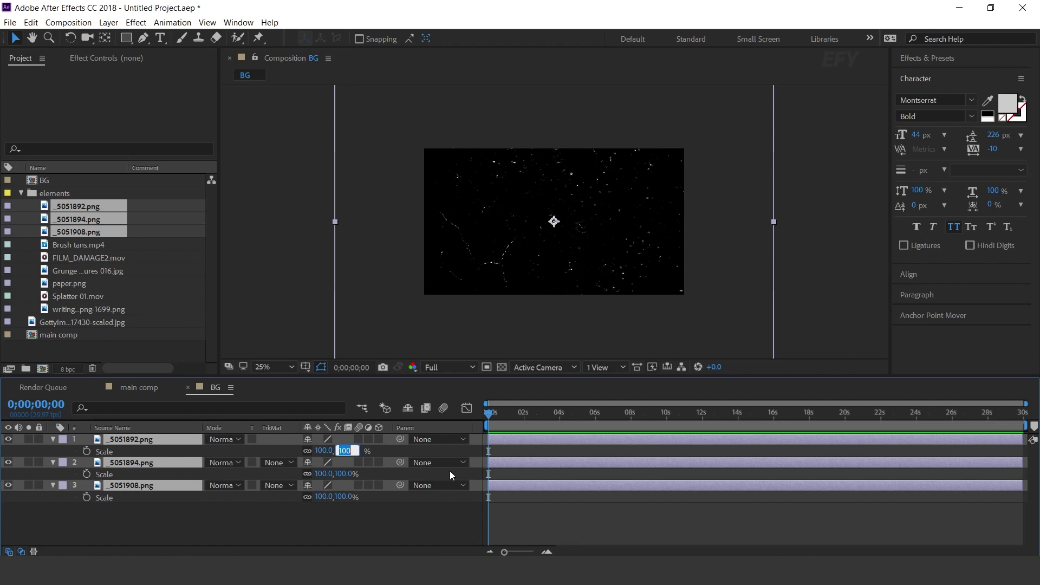
{"action": "key", "text": "Return"}
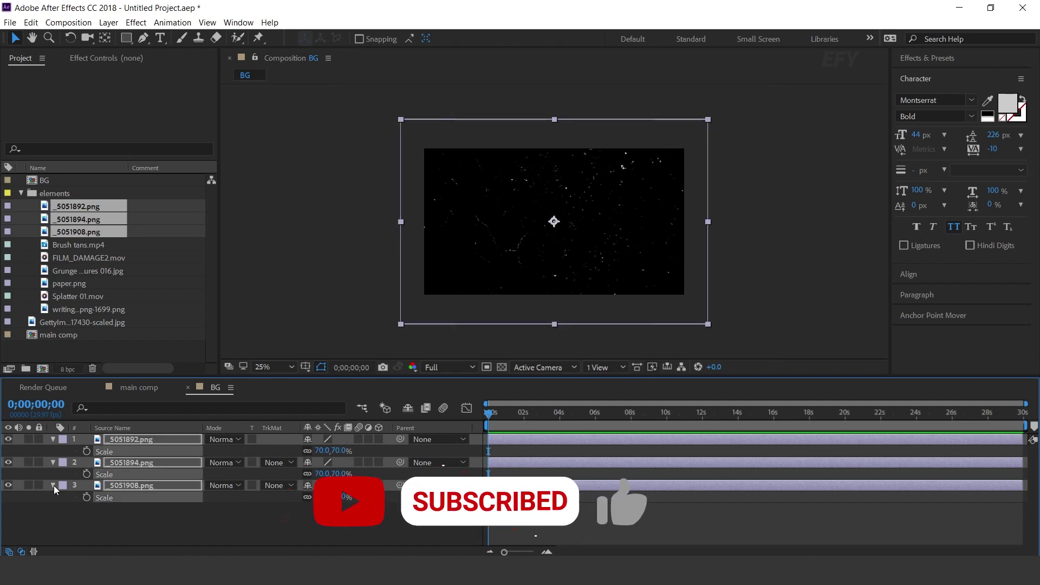
{"action": "key", "text": "s"}
{"action": "left_click", "coordinate": [274, 497]}
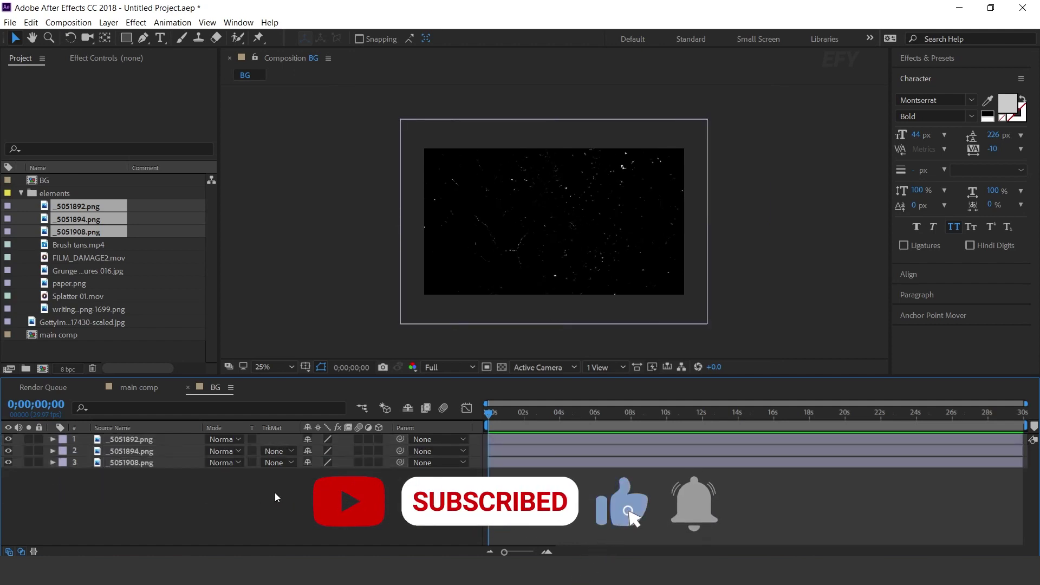
- Set the blending mode of the _5051892.png, _5051894.png and _5051908.png layers to Screen
{"action": "left_click", "coordinate": [155, 440]}
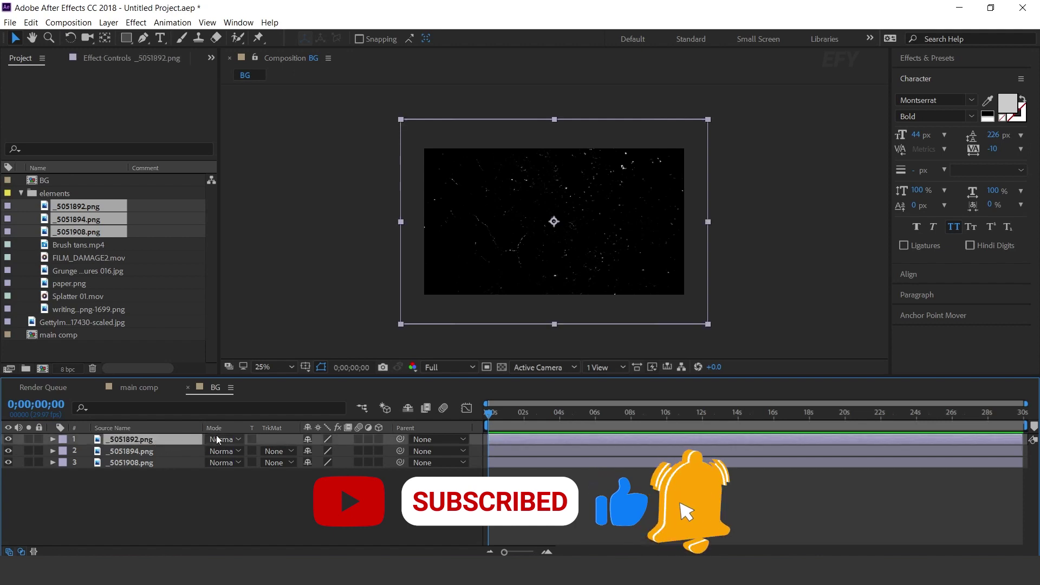
{"action": "left_click", "coordinate": [219, 439]}
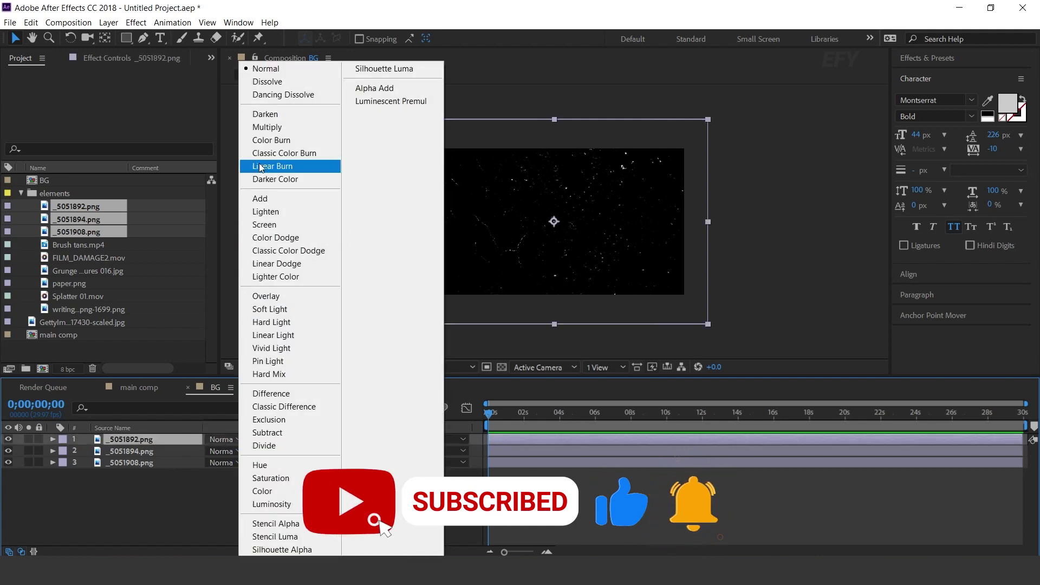
{"action": "left_click", "coordinate": [273, 224]}
{"action": "left_click", "coordinate": [225, 452]}
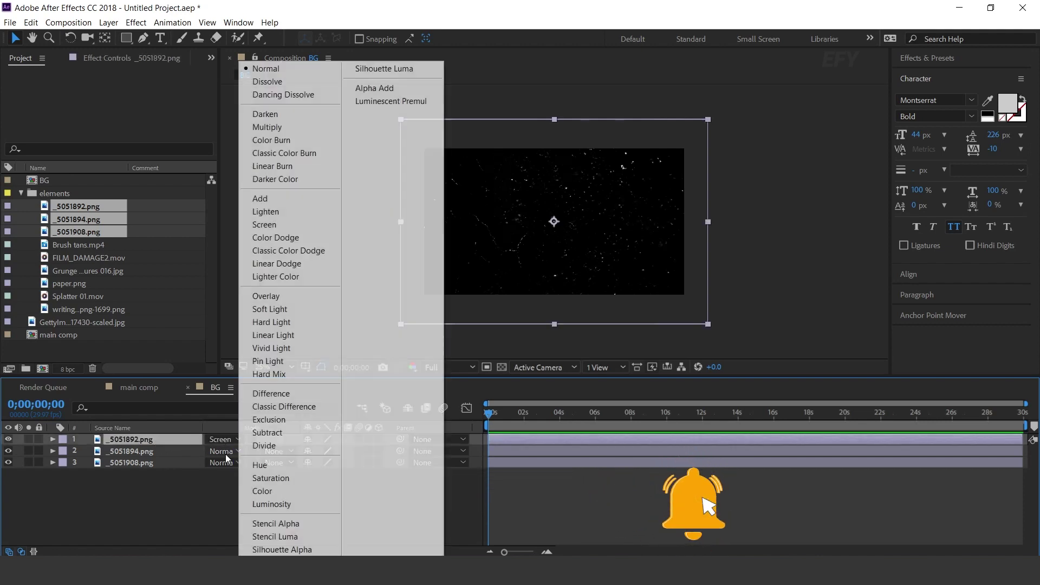
{"action": "left_click", "coordinate": [278, 224]}
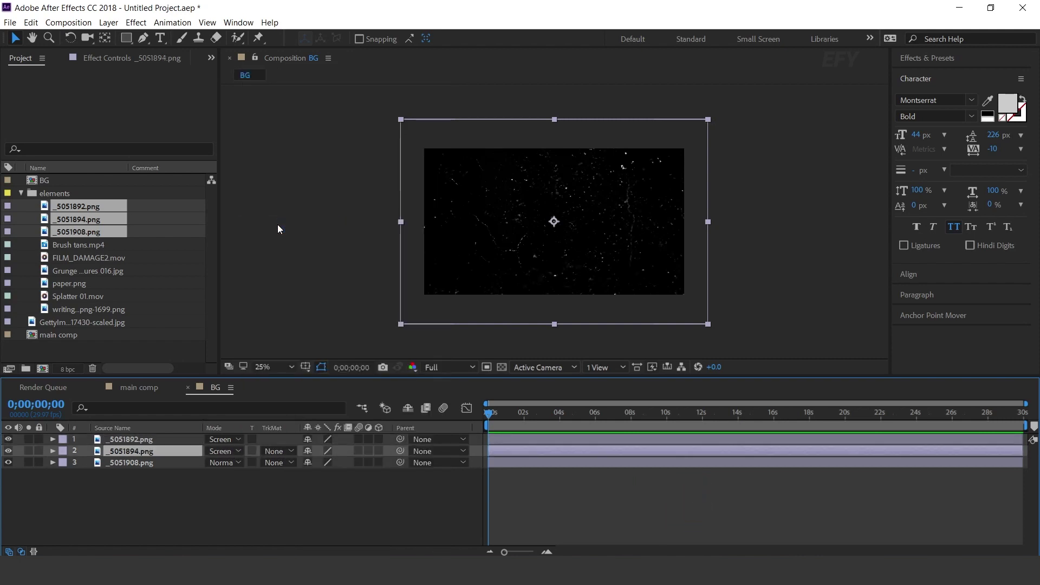
{"action": "left_click", "coordinate": [226, 469]}
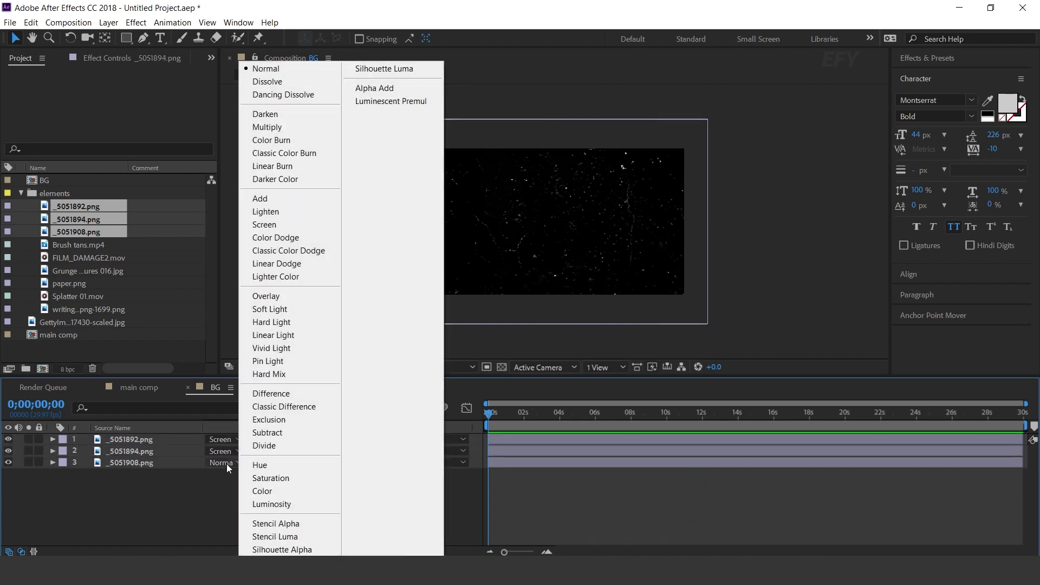
{"action": "left_click", "coordinate": [274, 225]}
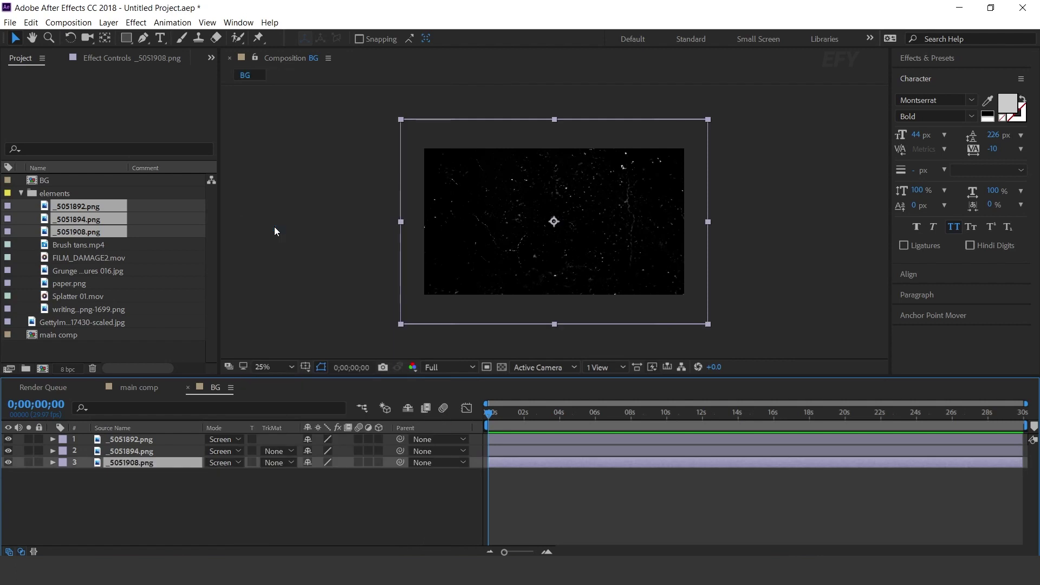
{"action": "left_click", "coordinate": [206, 506]}
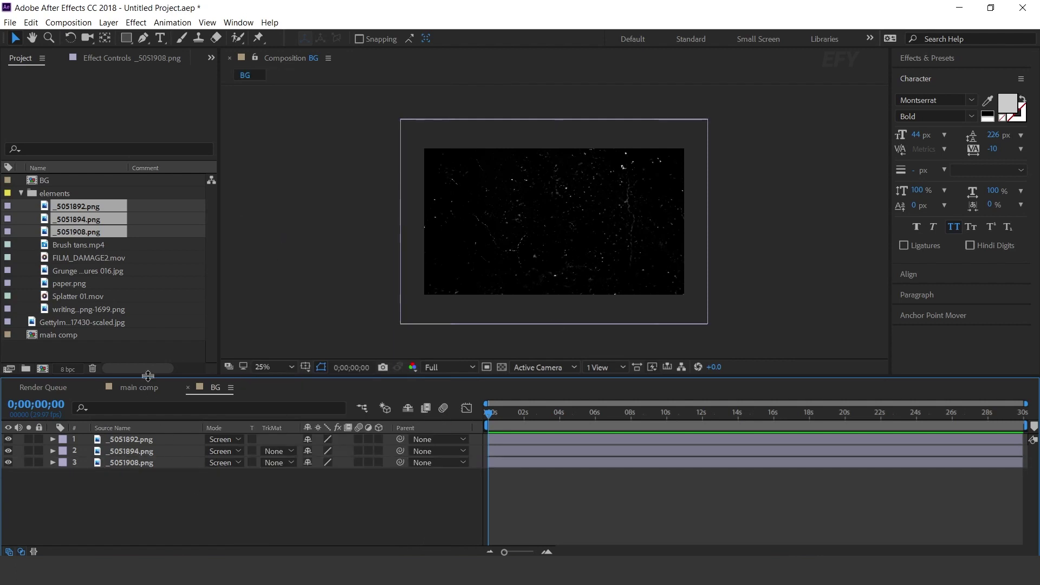
- Place Grunge Textures 016.jpg directly above the _5051908.png layer and scale it to 70%
{"action": "left_click", "coordinate": [102, 267]}
{"action": "left_click_drag", "start_coordinate": [72, 274], "coordinate": [152, 458]}
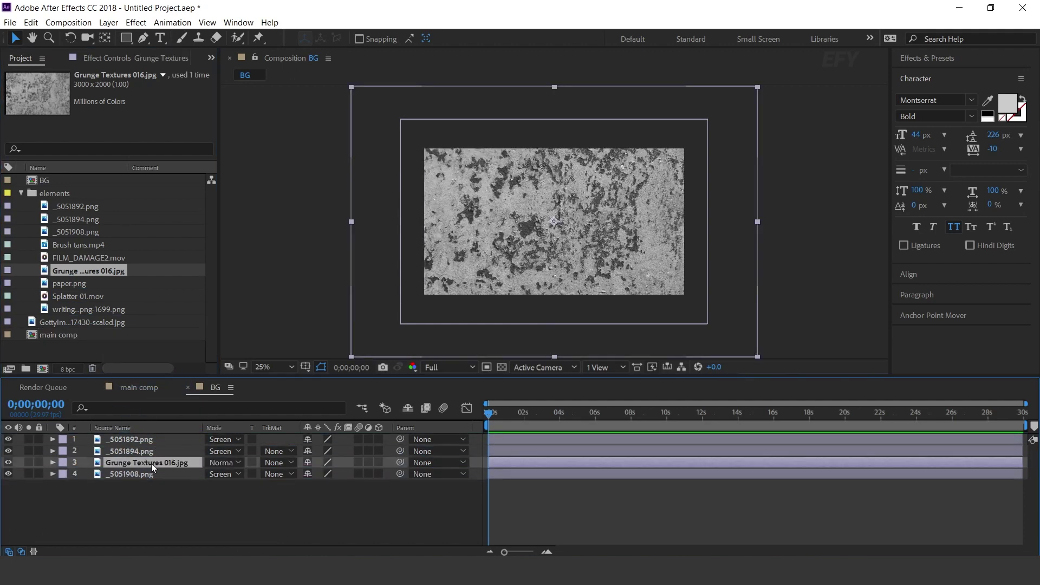
{"action": "key", "text": "s"}
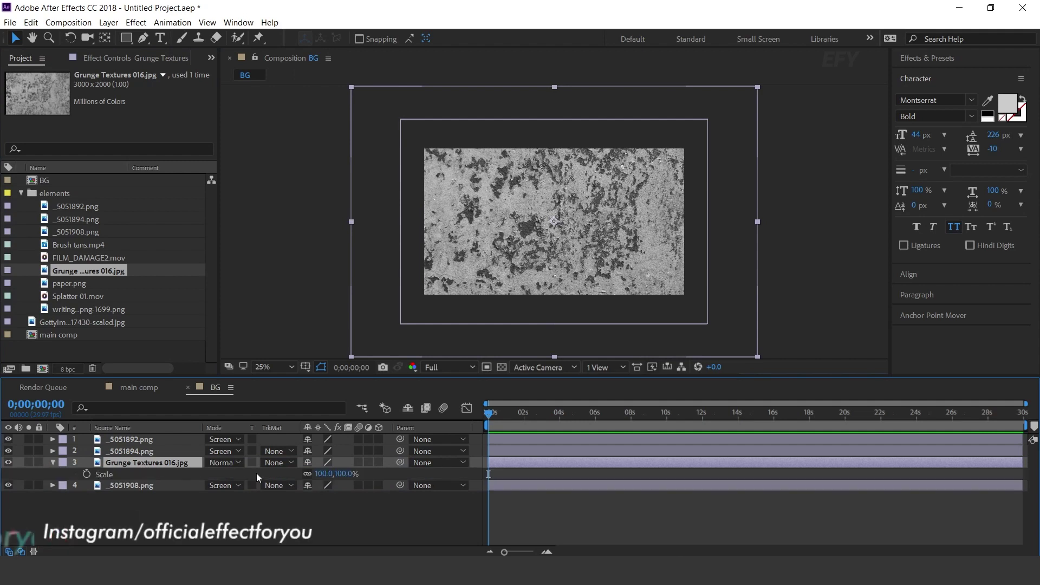
{"action": "left_click", "coordinate": [345, 473]}
{"action": "type", "text": "7"}
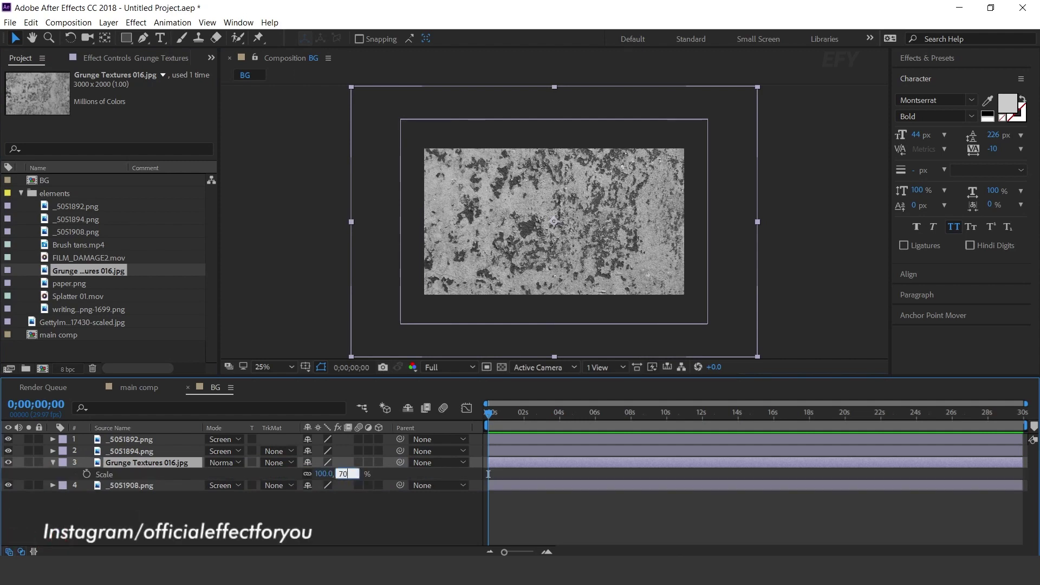
{"action": "type", "text": "0"}
{"action": "key", "text": "Return"}
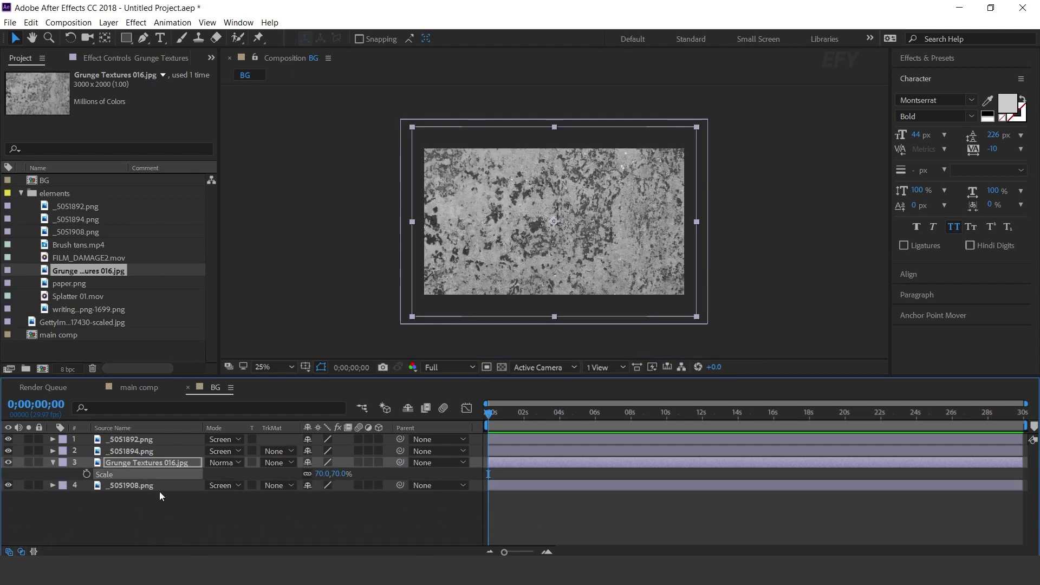
{"action": "left_click", "coordinate": [52, 462]}
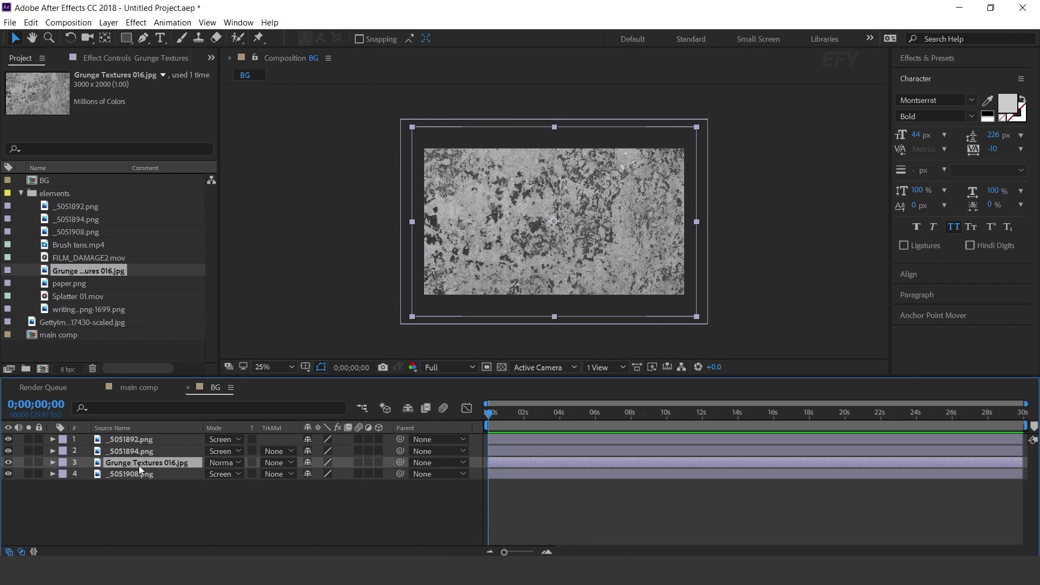
- Apply the Curves effect to the grunge texture layer and pull the RGB curve's midpoint down to darken it
{"action": "key", "text": "ctrl+space"}
{"action": "type", "text": "cu"}
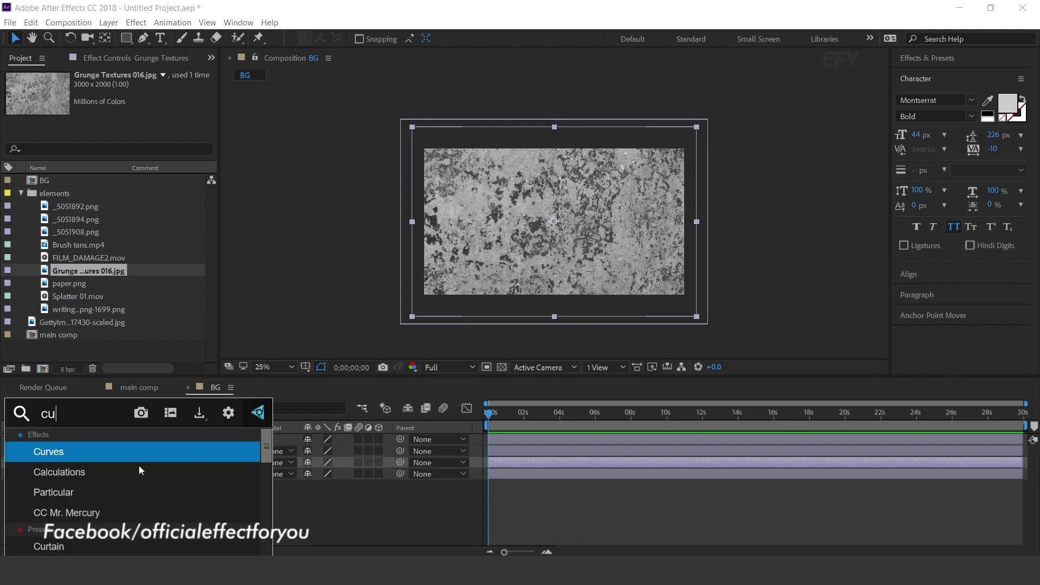
{"action": "key", "text": "Return"}
{"action": "left_click_drag", "start_coordinate": [108, 231], "coordinate": [139, 250]}
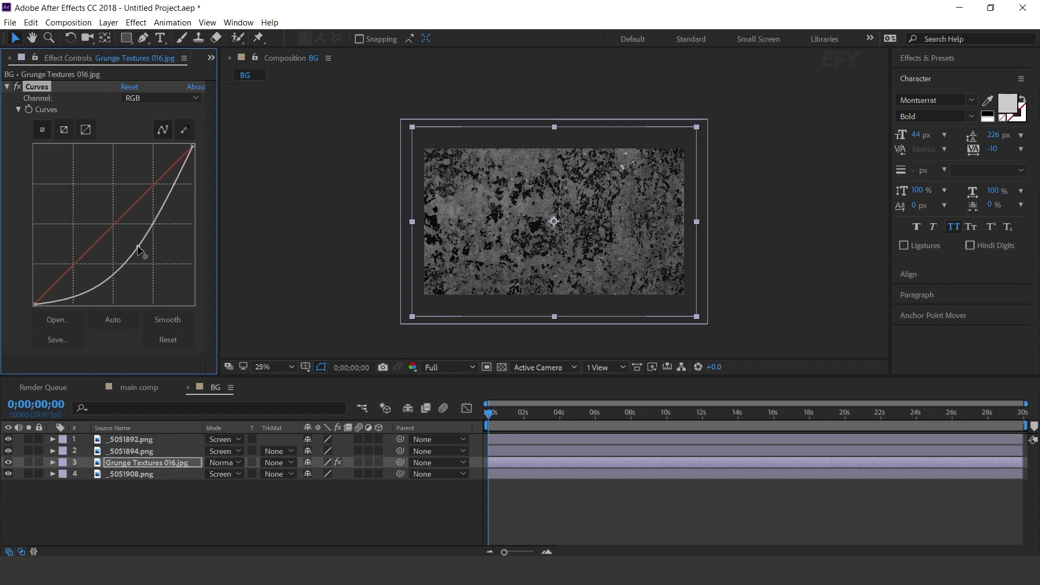
- Set the grunge texture layer's blending mode to Divide and lower the composition preview resolution to Half
{"action": "left_click", "coordinate": [144, 465]}
{"action": "left_click", "coordinate": [229, 464]}
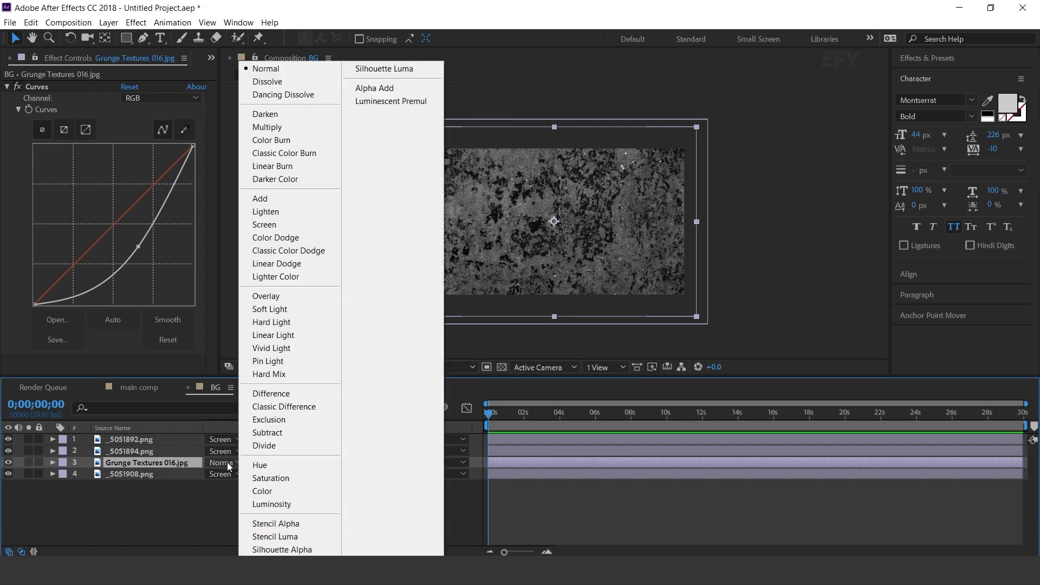
{"action": "left_click", "coordinate": [270, 446]}
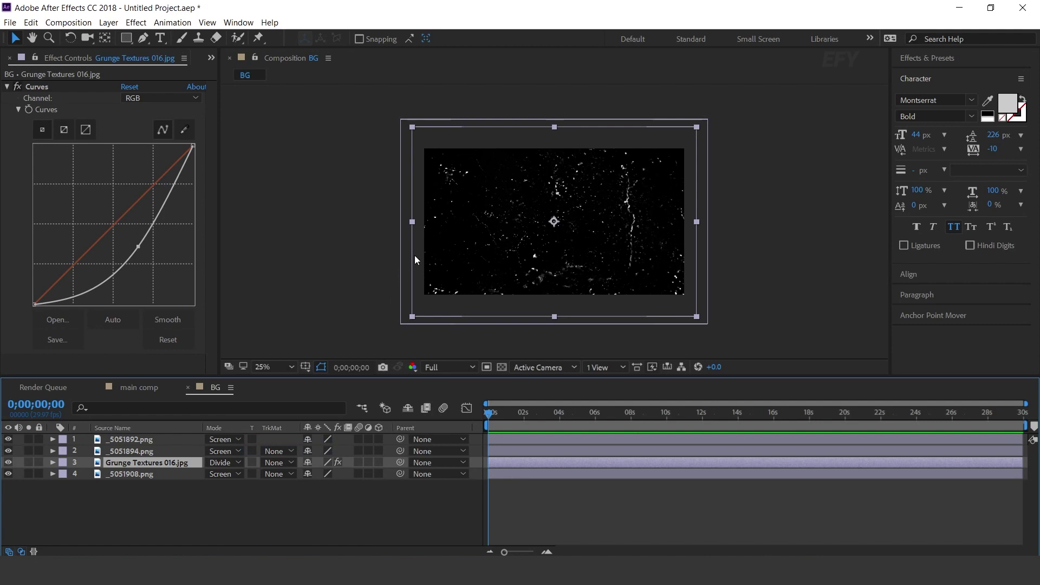
{"action": "left_click", "coordinate": [344, 518]}
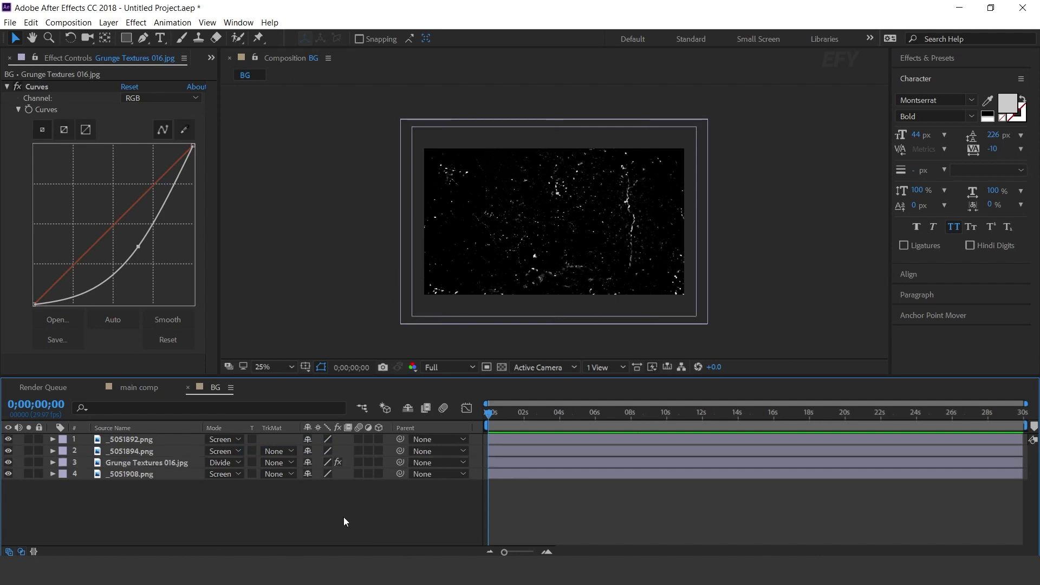
{"action": "mouse_move", "coordinate": [510, 419]}
{"action": "left_mouse_down"}
{"action": "mouse_move", "coordinate": [641, 417]}
{"action": "mouse_move", "coordinate": [497, 420]}
{"action": "left_mouse_up"}
{"action": "key", "text": "ctrl+shift+j"}
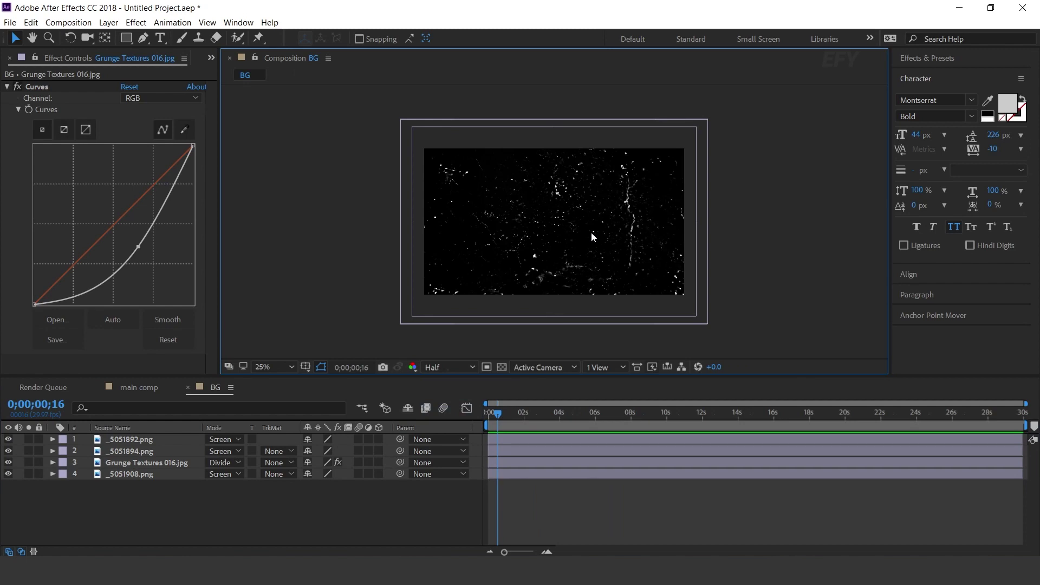
- Add a Scale keyframe at 0;00;00;00 to all four layers in the BG composition
{"action": "left_click", "coordinate": [134, 474]}
{"action": "left_click", "coordinate": [134, 439], "text": "shift"}
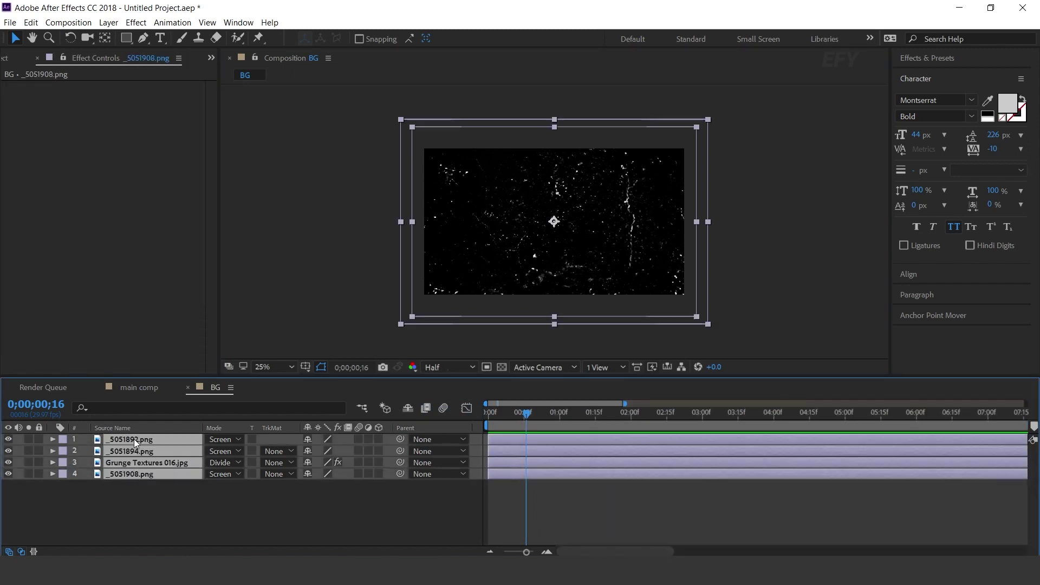
{"action": "key", "text": "s"}
{"action": "key", "text": "equal"}
{"action": "key", "text": "equal"}
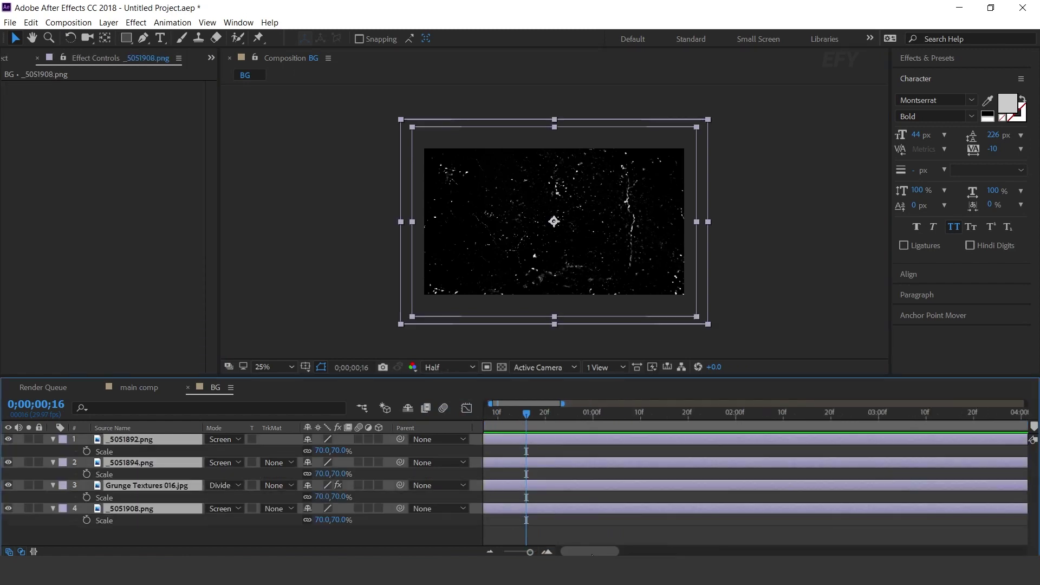
{"action": "left_click_drag", "start_coordinate": [527, 422], "coordinate": [442, 424]}
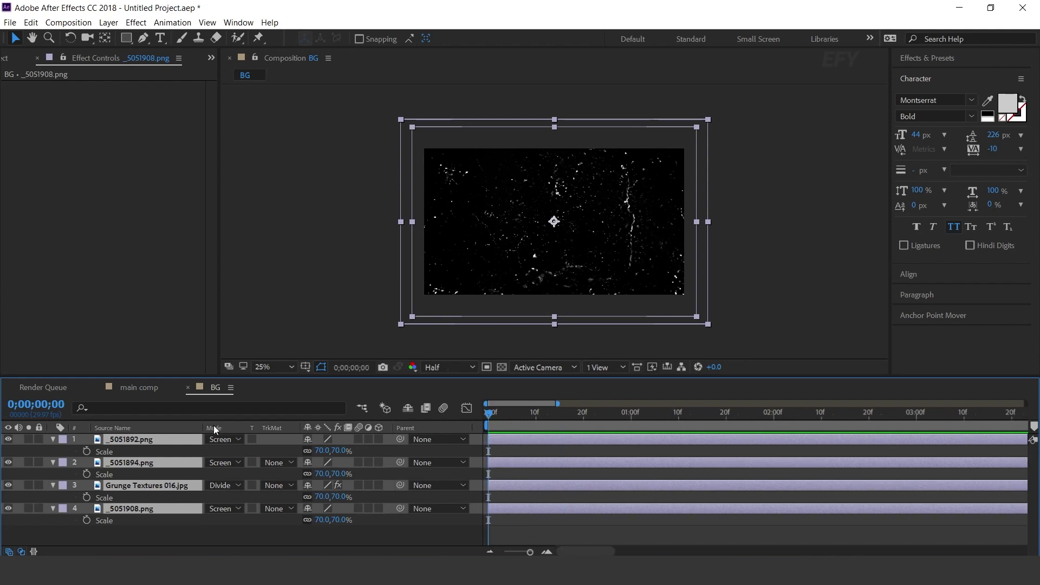
{"action": "left_click", "coordinate": [86, 451]}
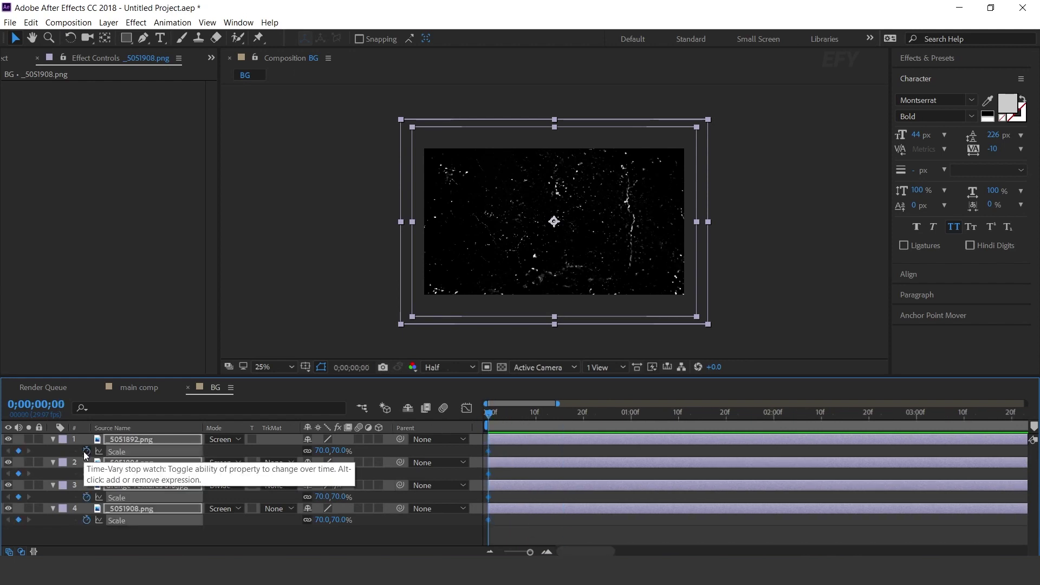
- At 0;00;00;10, unlink the Scale proportions of all four layers and set their horizontal scale to -70%
{"action": "left_click", "coordinate": [535, 415]}
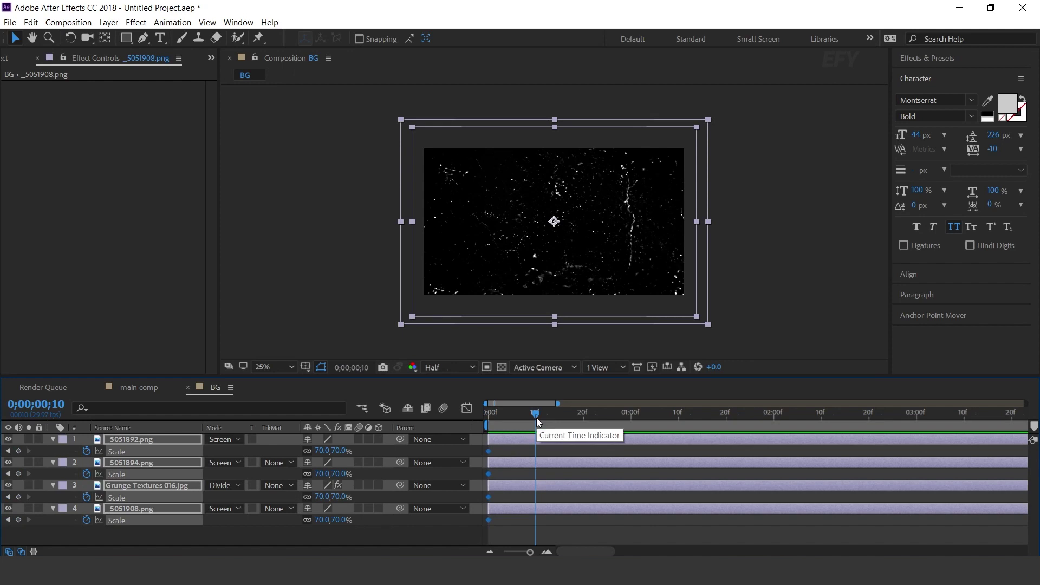
{"action": "left_click", "coordinate": [308, 451]}
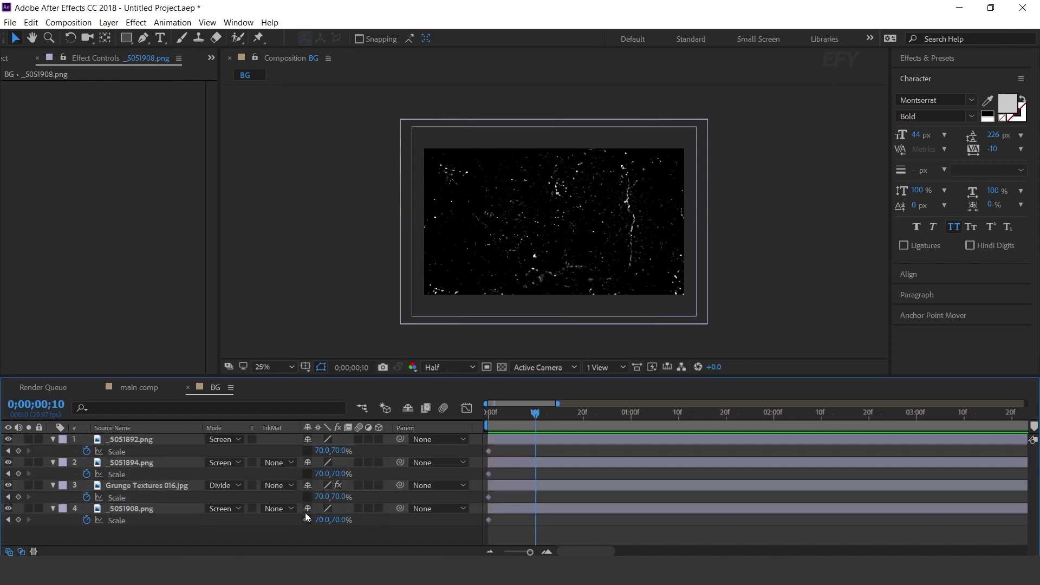
{"action": "left_click", "coordinate": [153, 508]}
{"action": "left_click", "coordinate": [148, 440], "text": "shift"}
{"action": "left_click", "coordinate": [321, 451]}
{"action": "type", "text": "-70"}
{"action": "key", "text": "Return"}
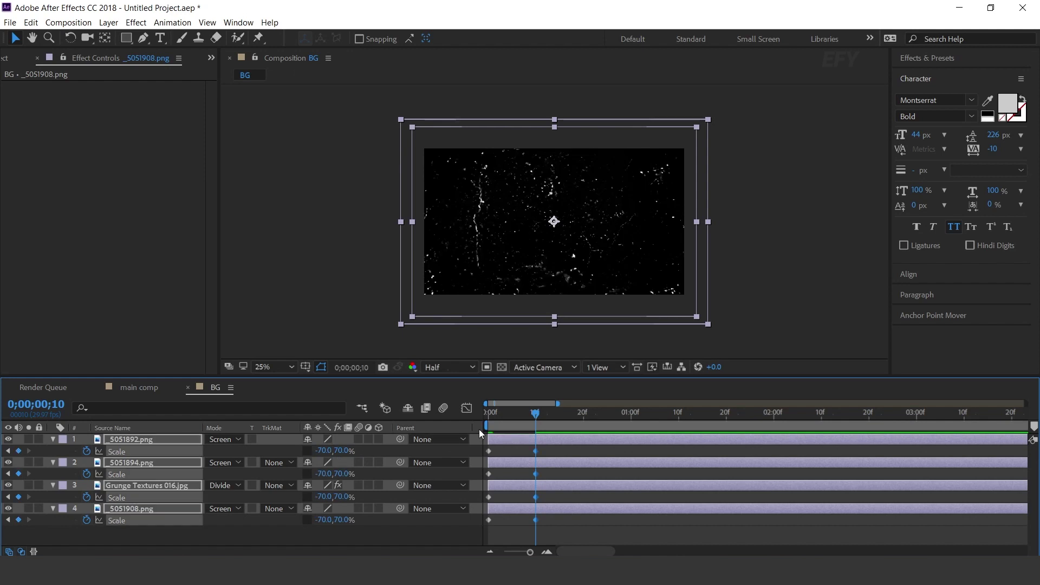
- At 0;00;00;20, set the vertical scale of all four layers to -70%
{"action": "left_click", "coordinate": [584, 421]}
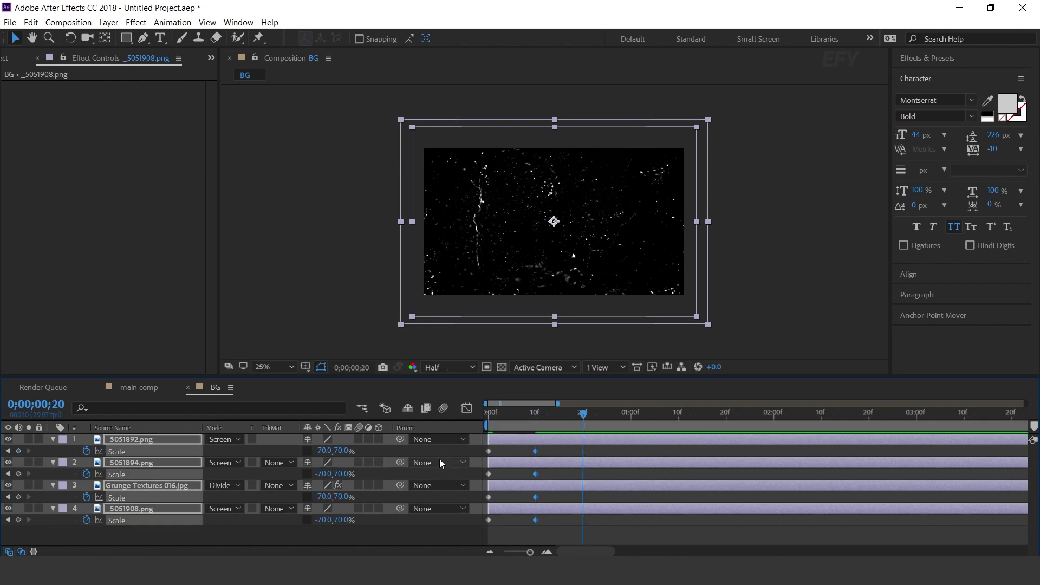
{"action": "left_click", "coordinate": [341, 451]}
{"action": "type", "text": "-7"}
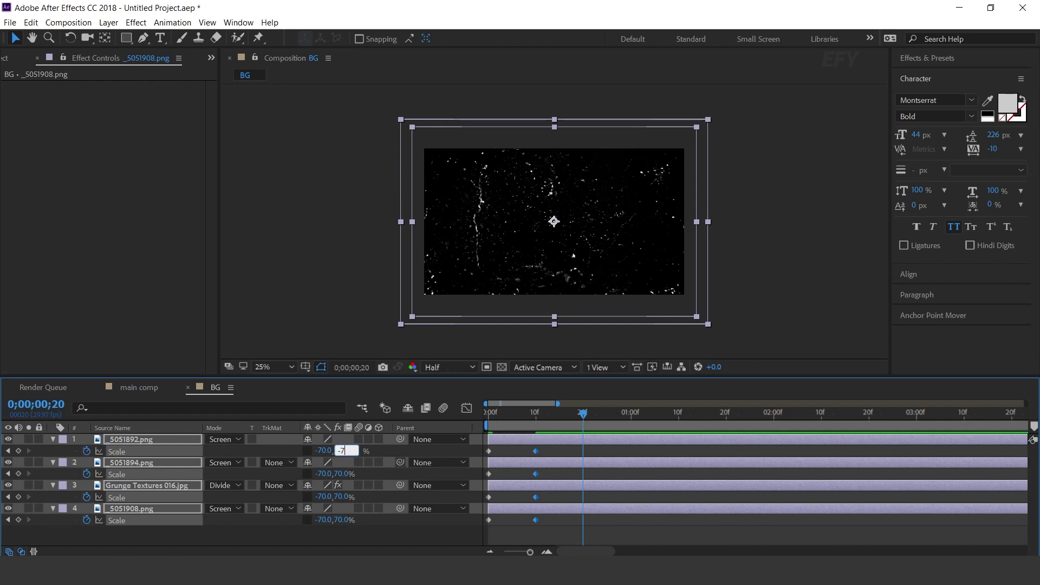
{"action": "key", "text": "Return"}
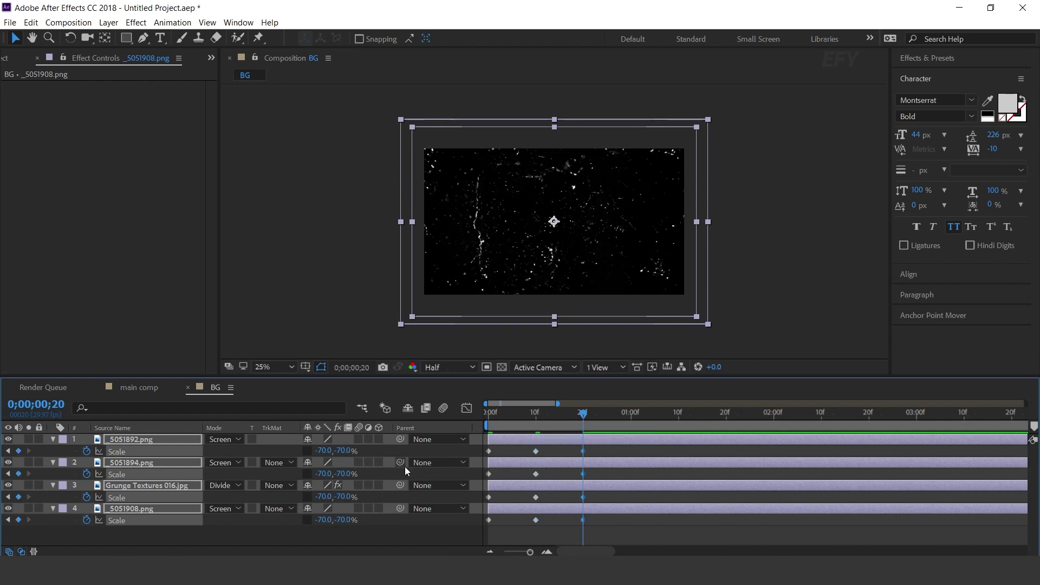
- At 0;00;01;00, set the horizontal and vertical scale of all four layers to 70%
{"action": "left_click", "coordinate": [633, 422]}
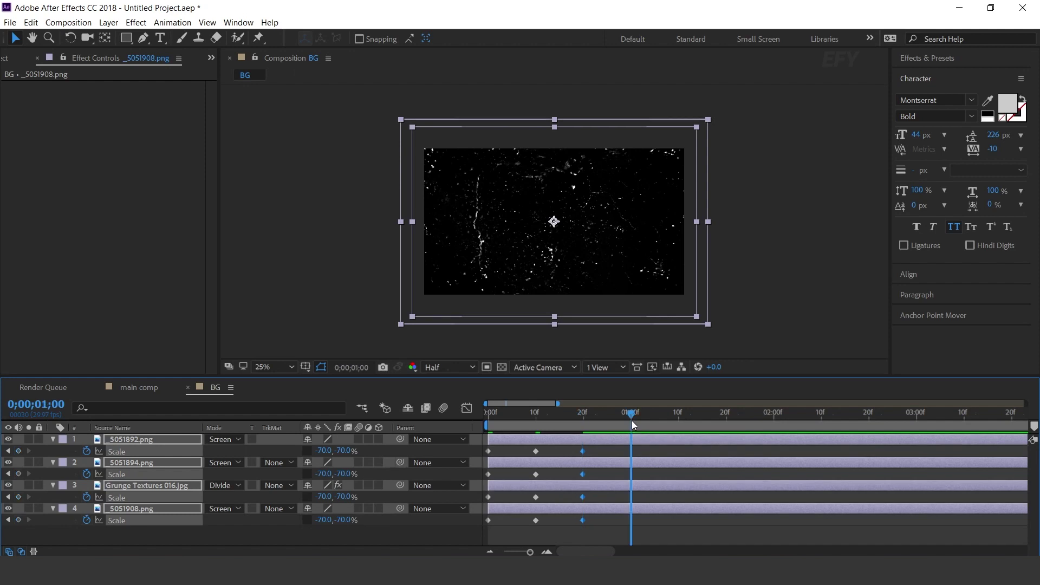
{"action": "left_click", "coordinate": [323, 452]}
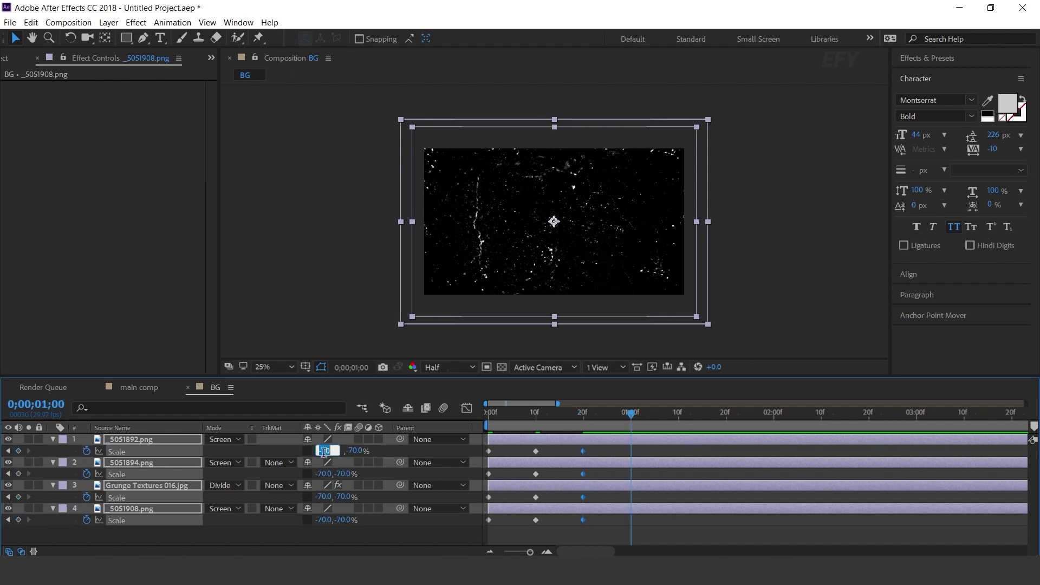
{"action": "type", "text": "70"}
{"action": "key", "text": "Return"}
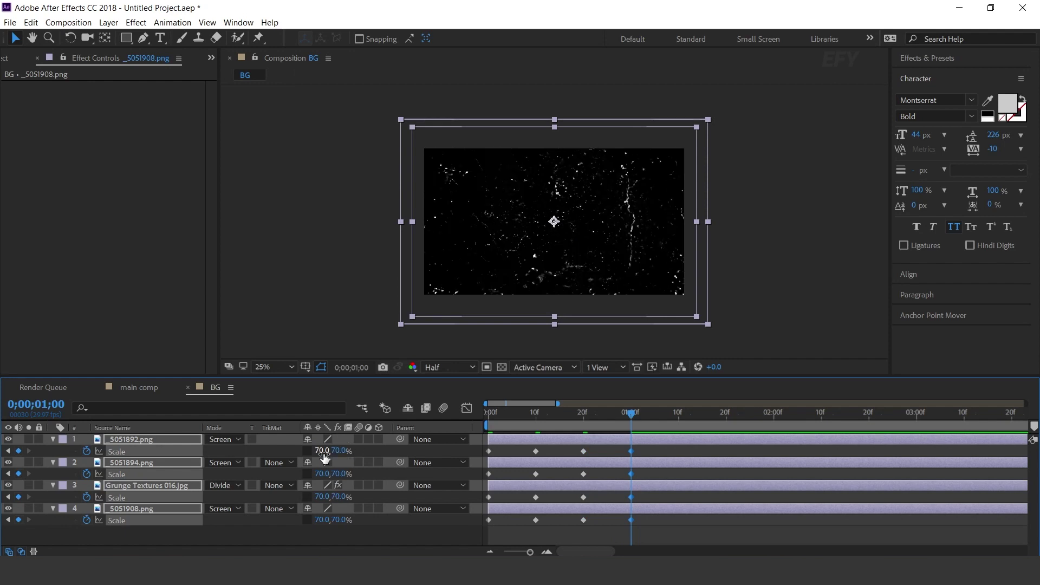
- Convert all Scale keyframes of the four layers to hold keyframes and preview the animation from the start
{"action": "left_click_drag", "start_coordinate": [649, 448], "coordinate": [483, 537]}
{"action": "right_click", "coordinate": [536, 449]}
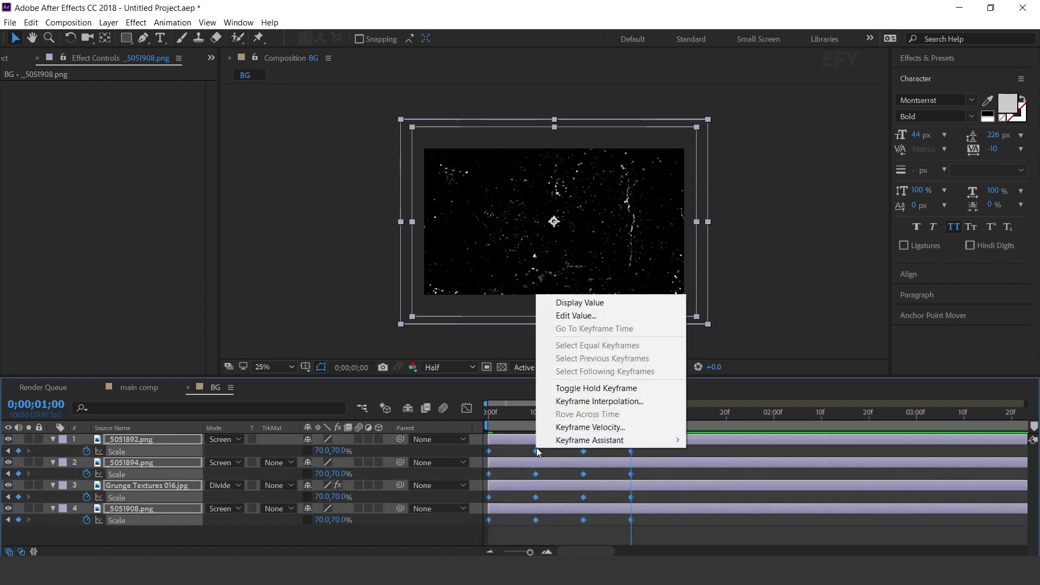
{"action": "left_click", "coordinate": [591, 389]}
{"action": "left_click", "coordinate": [491, 414]}
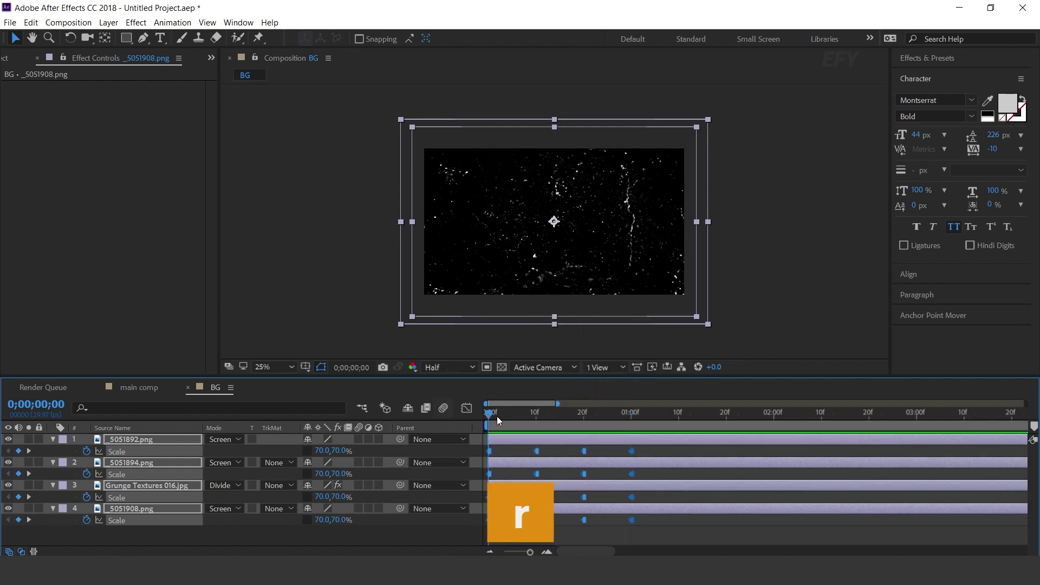
{"action": "key", "text": "space"}
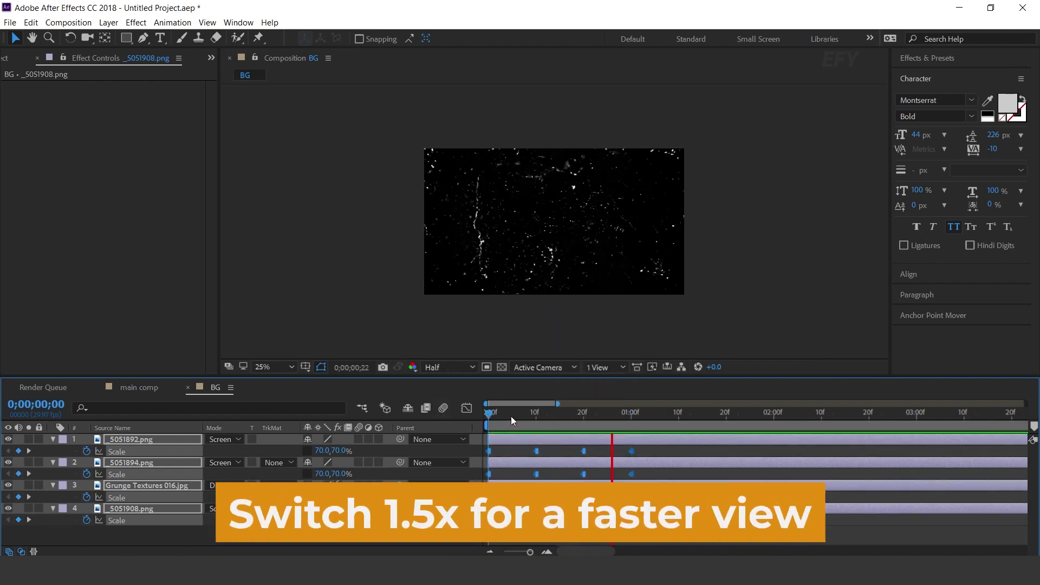
{"action": "left_click_drag", "start_coordinate": [511, 416], "coordinate": [651, 421]}
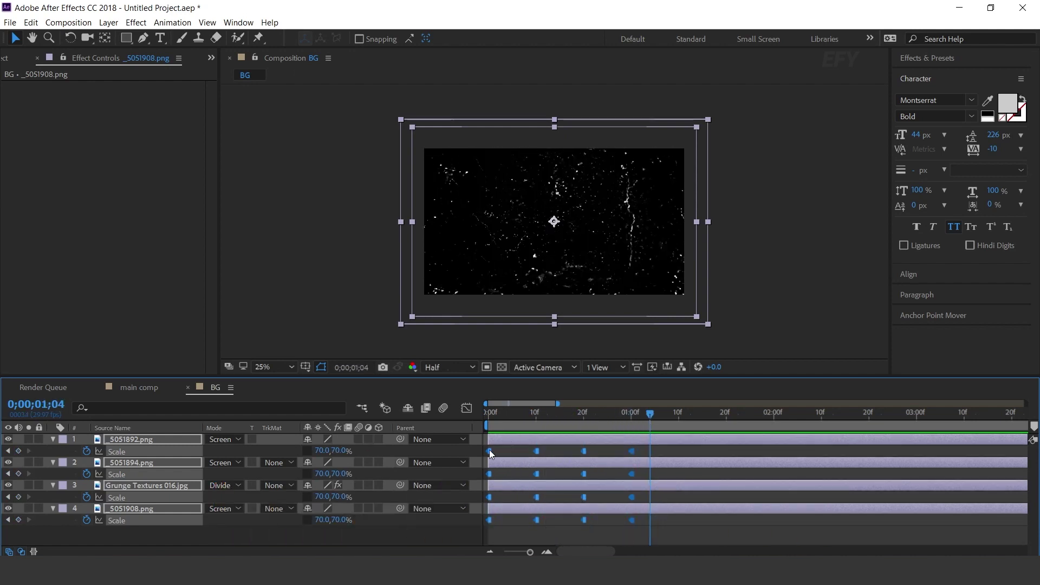
- Add the expression loopOut(type = "cycle", numKeyframes = 0) to the Scale property of the _5051892.png layer
{"action": "left_click", "coordinate": [384, 534]}
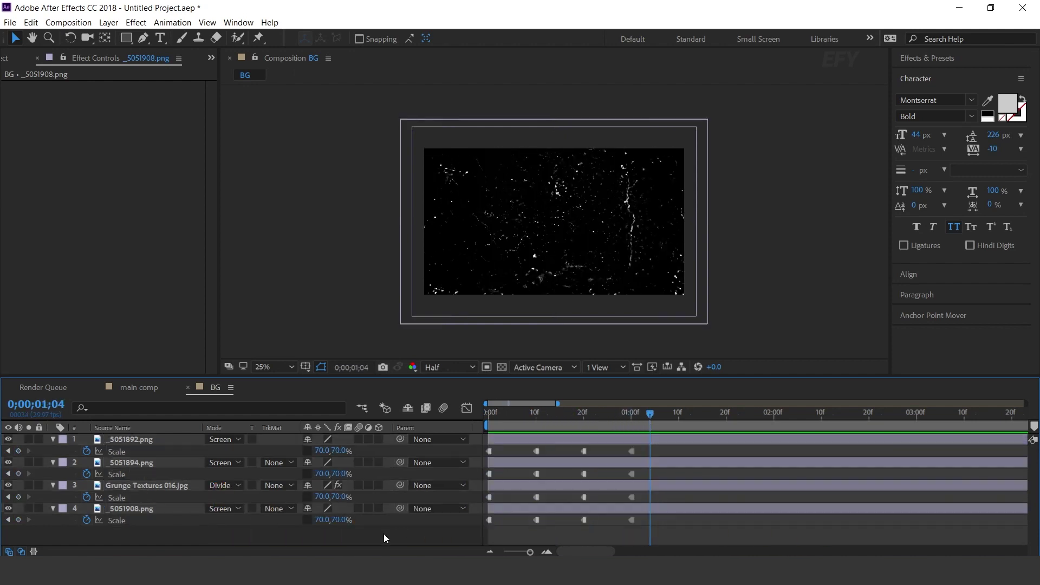
{"action": "left_click", "coordinate": [132, 439]}
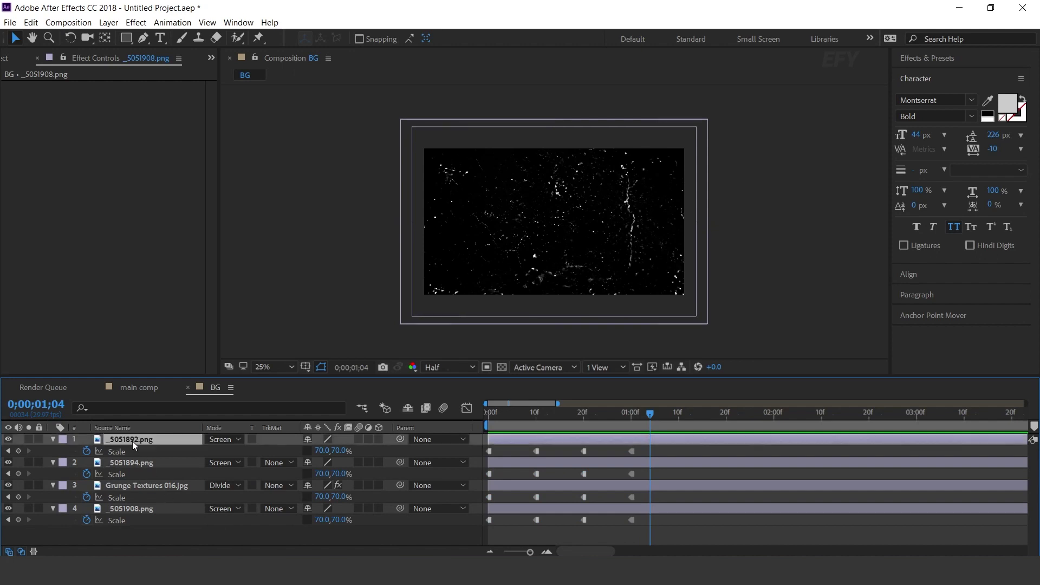
{"action": "left_click", "coordinate": [87, 451], "text": "alt"}
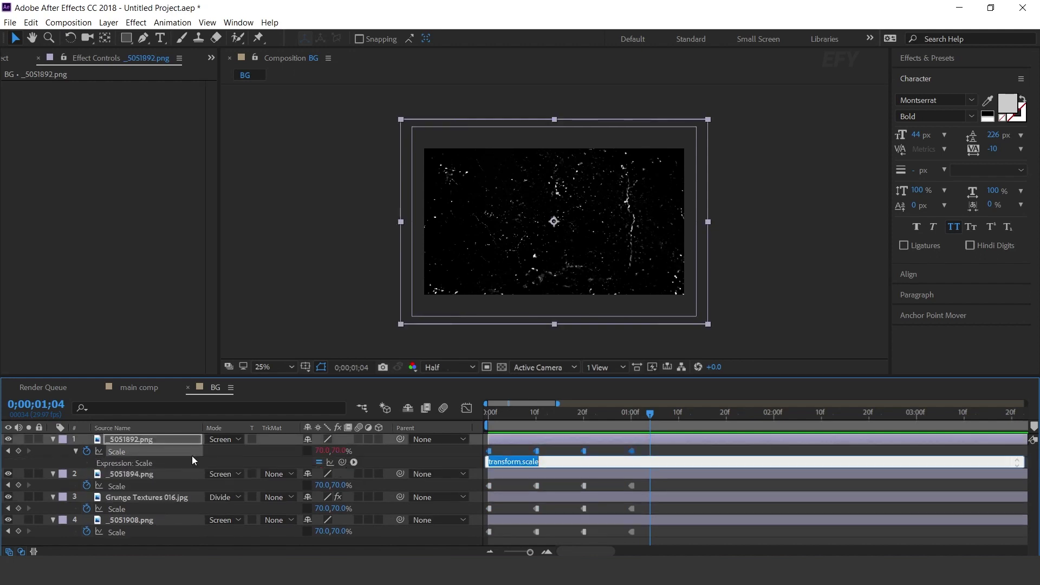
{"action": "left_click", "coordinate": [356, 462]}
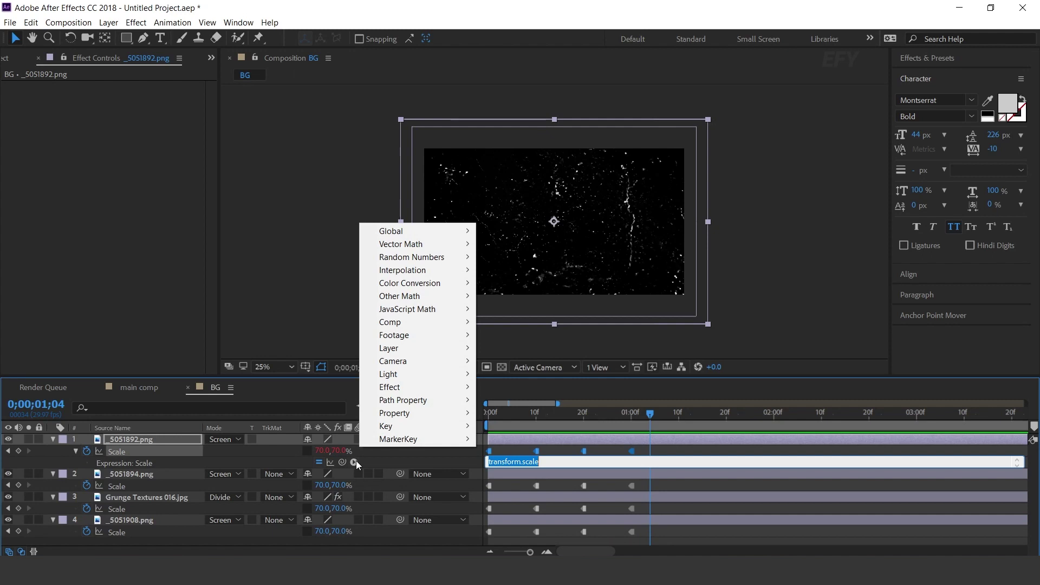
{"action": "mouse_move", "coordinate": [410, 413]}
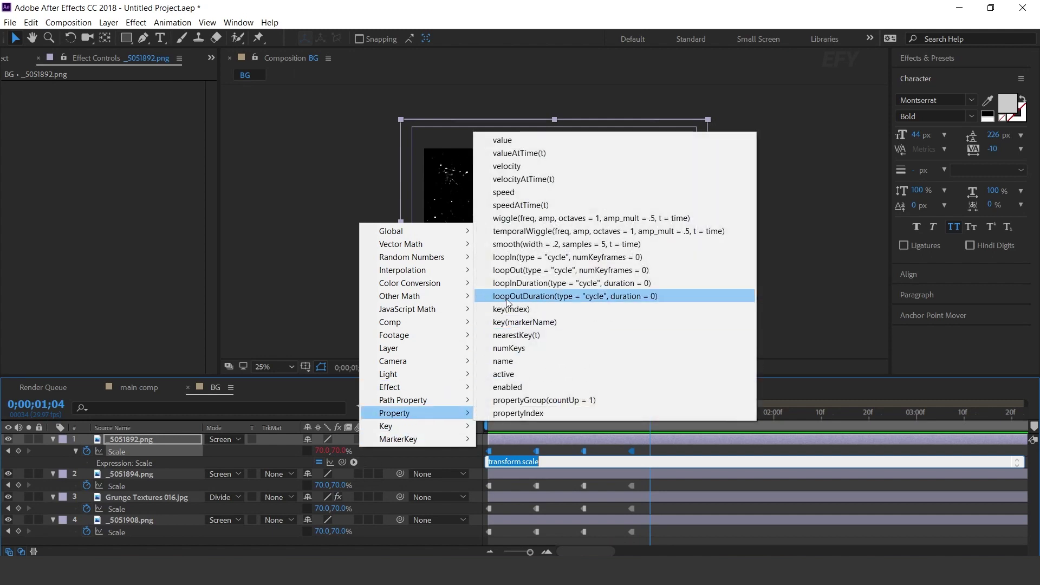
{"action": "left_click", "coordinate": [506, 272]}
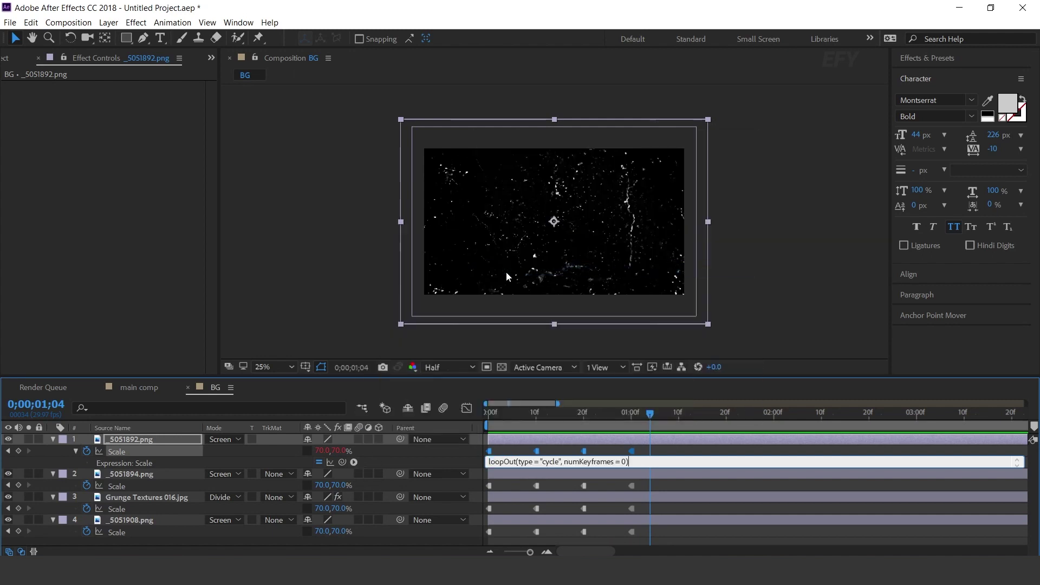
{"action": "left_click", "coordinate": [511, 447]}
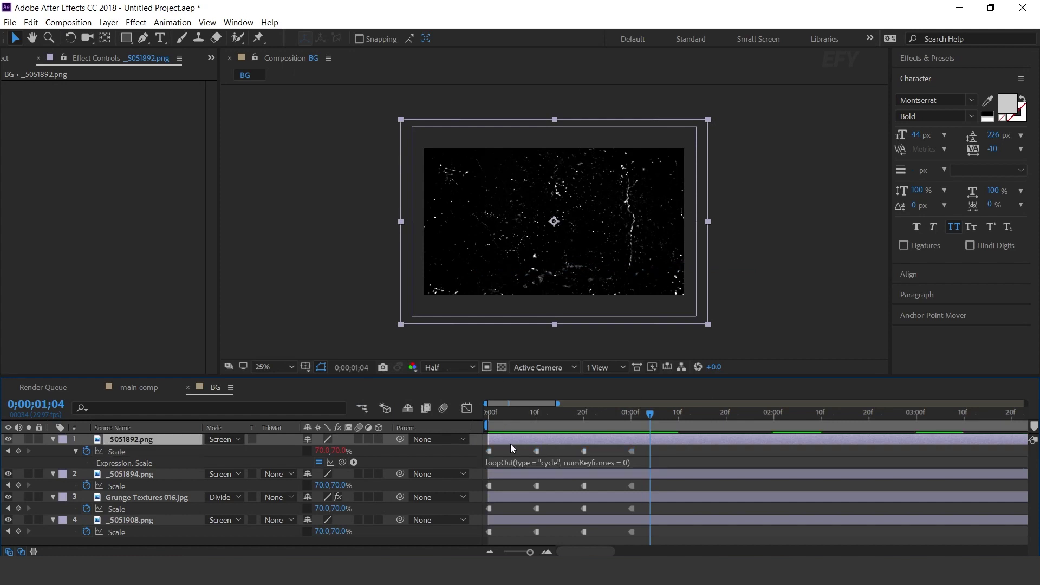
- Copy only the loopOut expression from the _5051892.png layer's Scale to the other three layers and preview the loop
{"action": "right_click", "coordinate": [113, 456]}
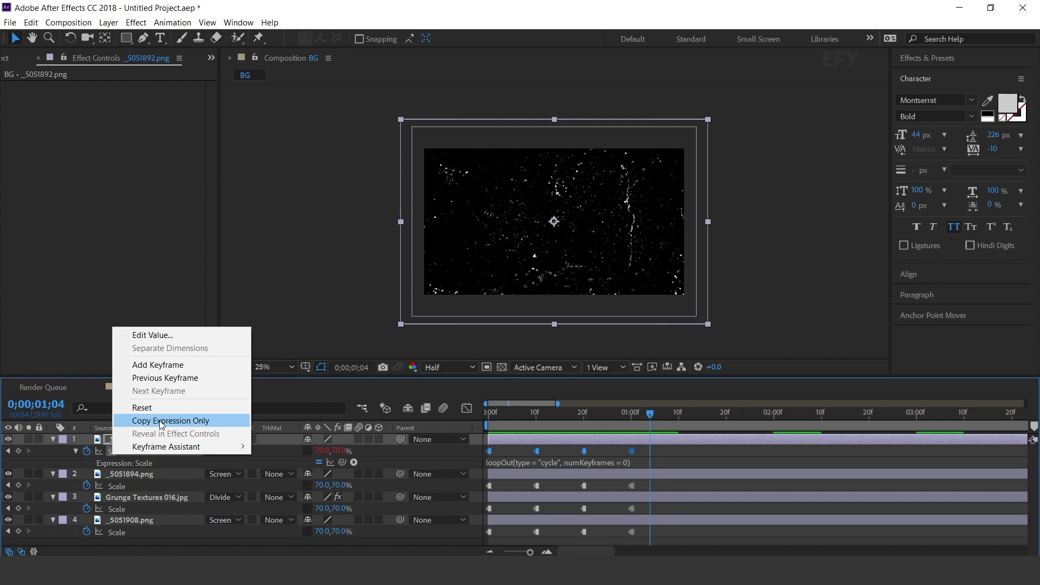
{"action": "left_click", "coordinate": [161, 425]}
{"action": "left_click", "coordinate": [132, 475]}
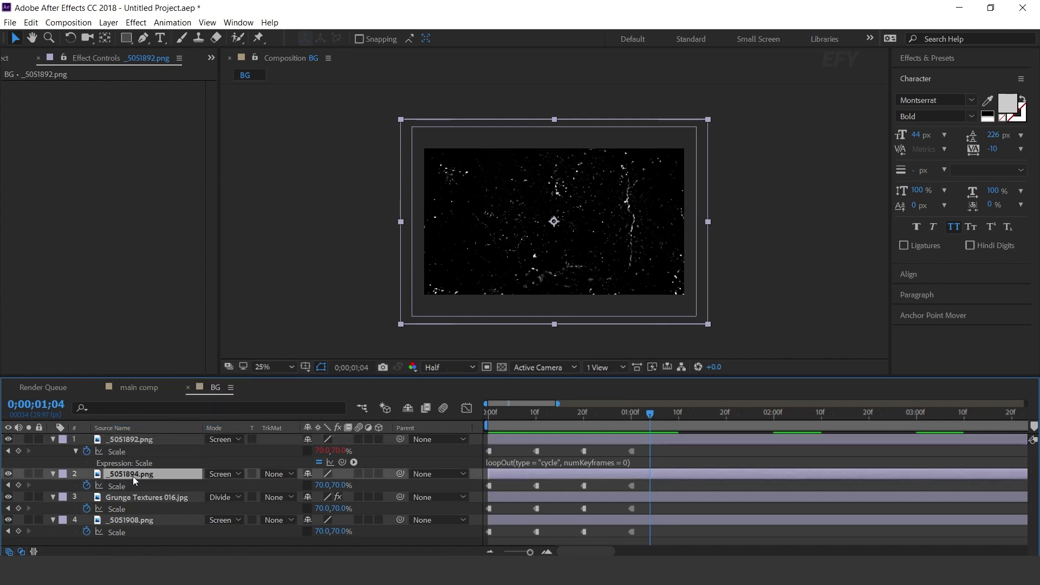
{"action": "left_click", "coordinate": [128, 521], "text": "shift"}
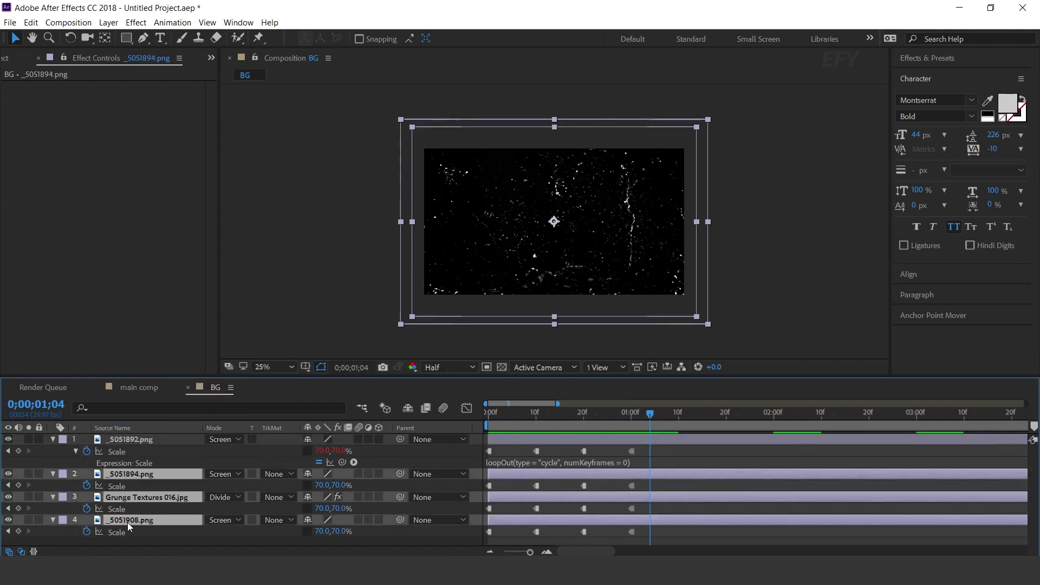
{"action": "key", "text": "ctrl+v"}
{"action": "left_click", "coordinate": [498, 415]}
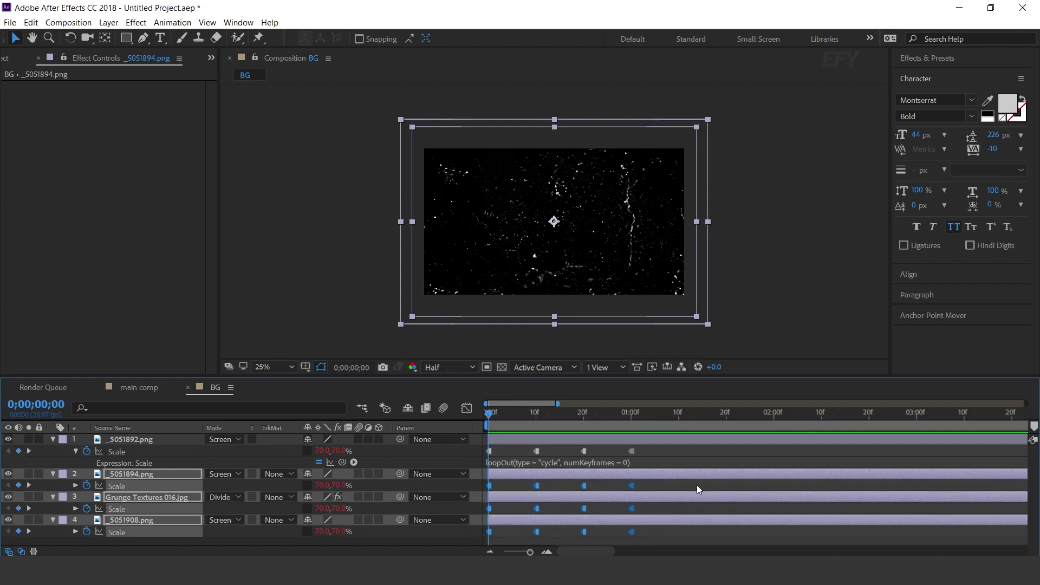
{"action": "key", "text": "space"}
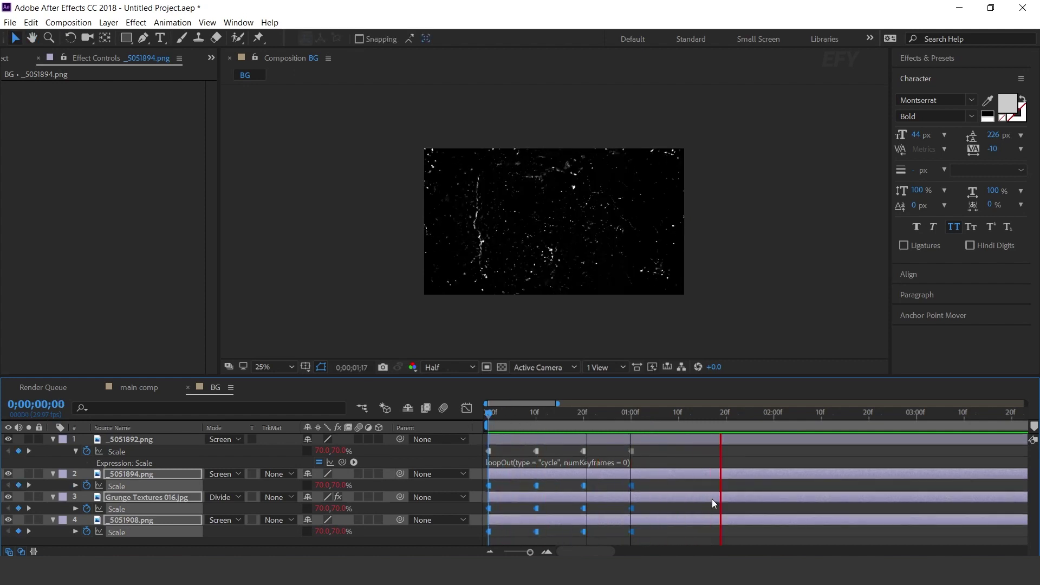
{"action": "left_click", "coordinate": [880, 418]}
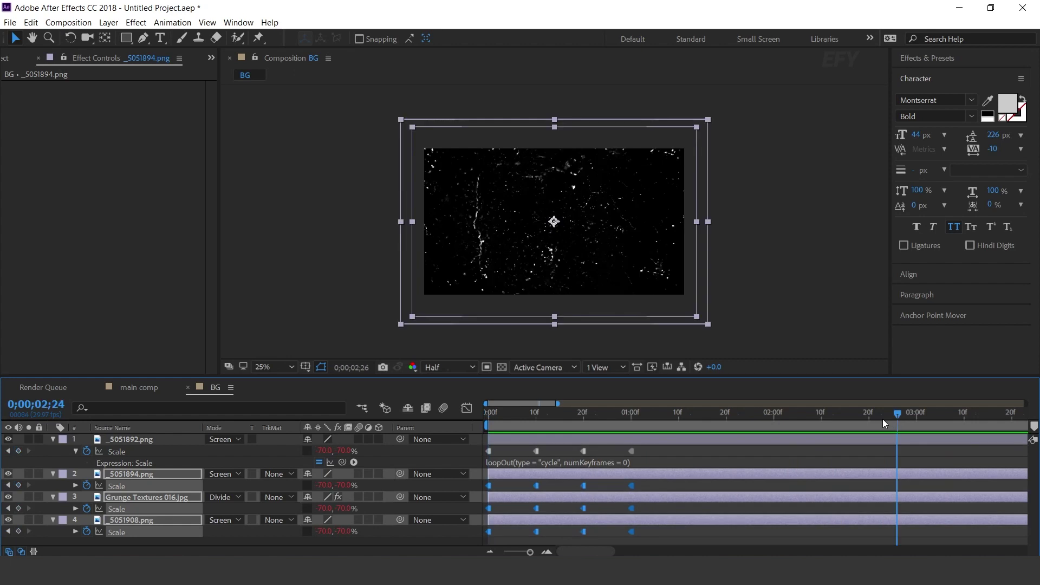
- Collapse the expanded properties of all four layers in the BG composition
{"action": "left_click", "coordinate": [53, 439]}
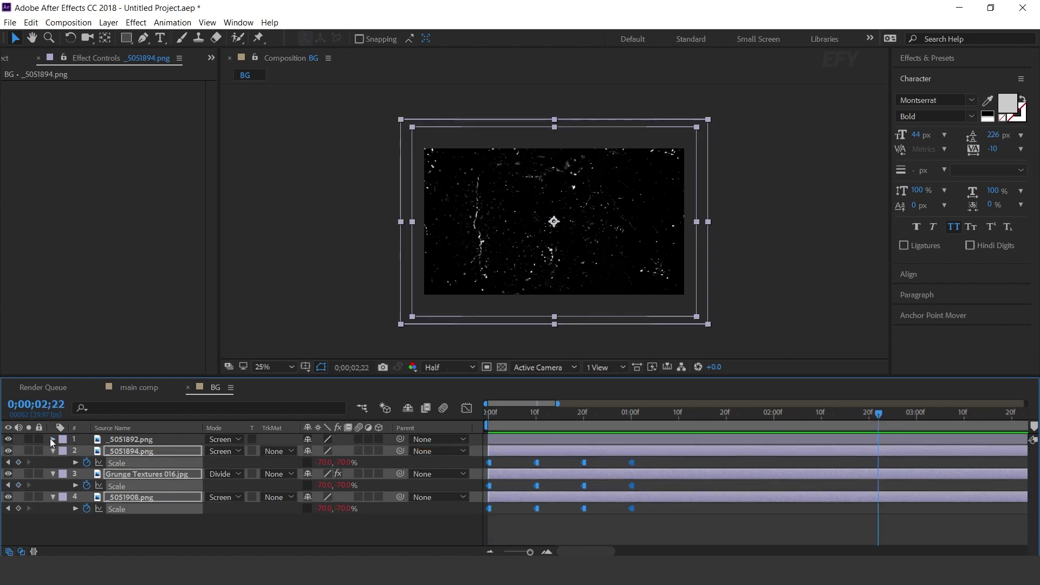
{"action": "left_click", "coordinate": [53, 451]}
{"action": "left_click", "coordinate": [70, 485]}
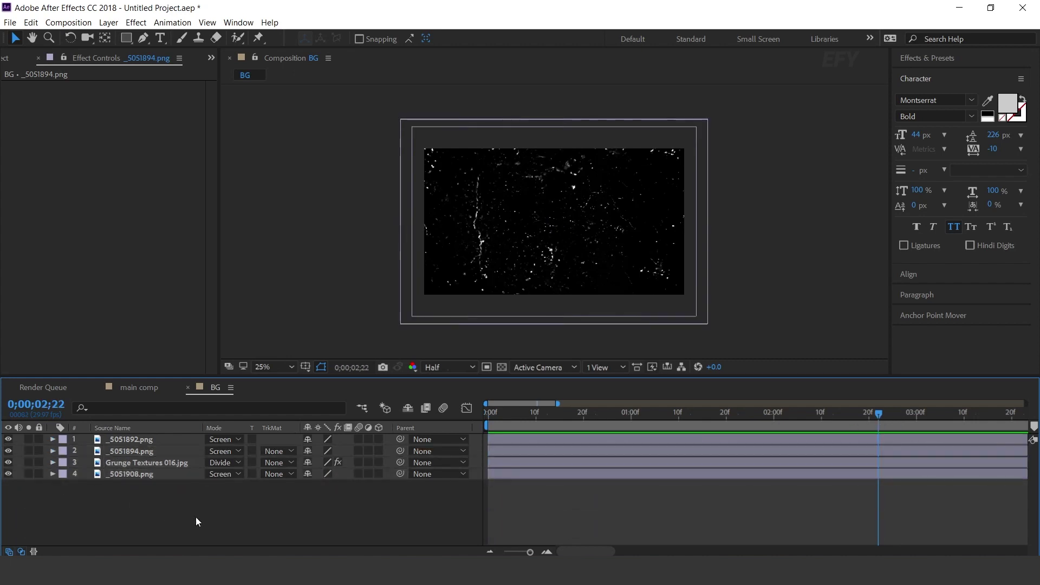
- Close the BG composition and place it as a layer in the main comp, previewing the playback
{"action": "left_click", "coordinate": [188, 388]}
{"action": "left_click", "coordinate": [16, 58]}
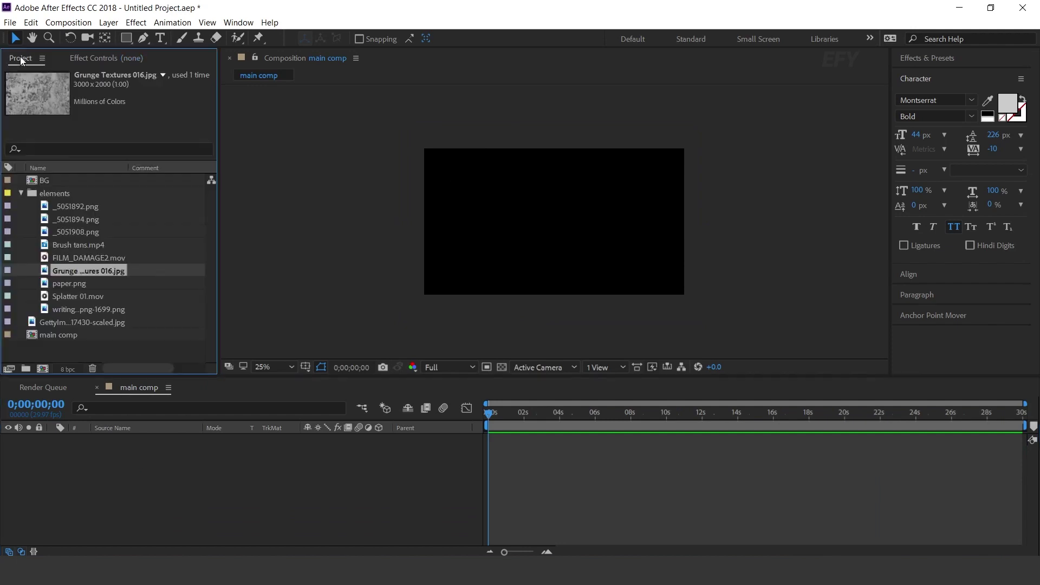
{"action": "left_click", "coordinate": [90, 350]}
{"action": "left_click_drag", "start_coordinate": [34, 180], "coordinate": [163, 468]}
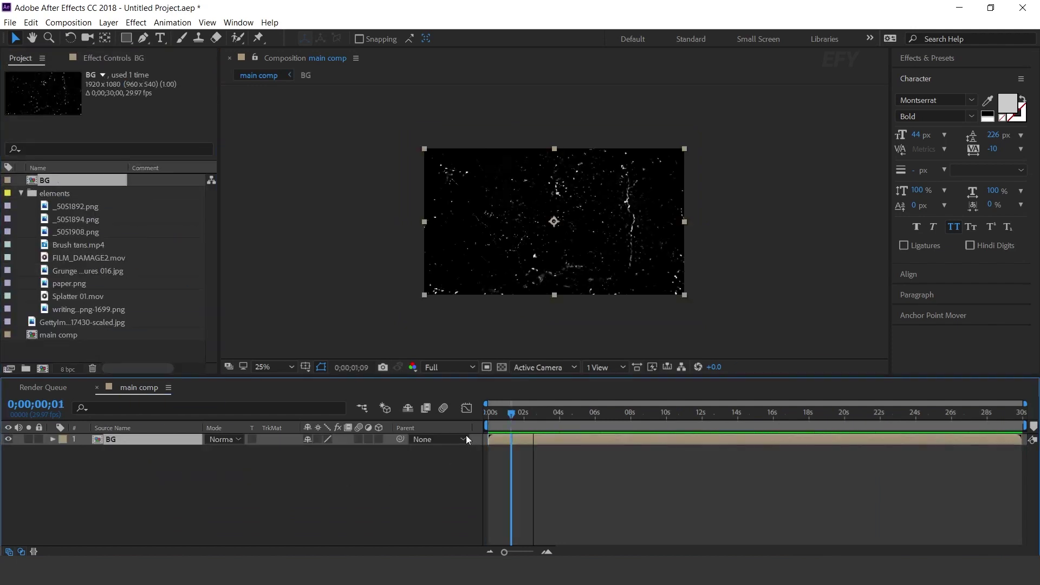
{"action": "left_click", "coordinate": [339, 477]}
{"action": "key", "text": "space"}
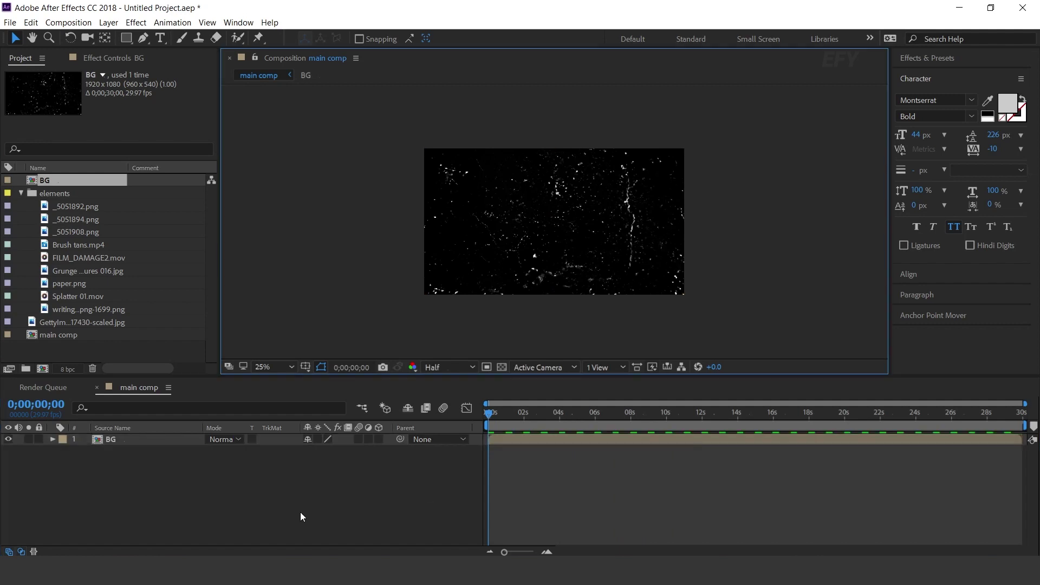
- Create a composition named placeholder 1, place the GettyImages scaled.jpg photo in it enlarged to fill the frame, and close it
{"action": "left_click", "coordinate": [48, 345]}
{"action": "left_click", "coordinate": [43, 368]}
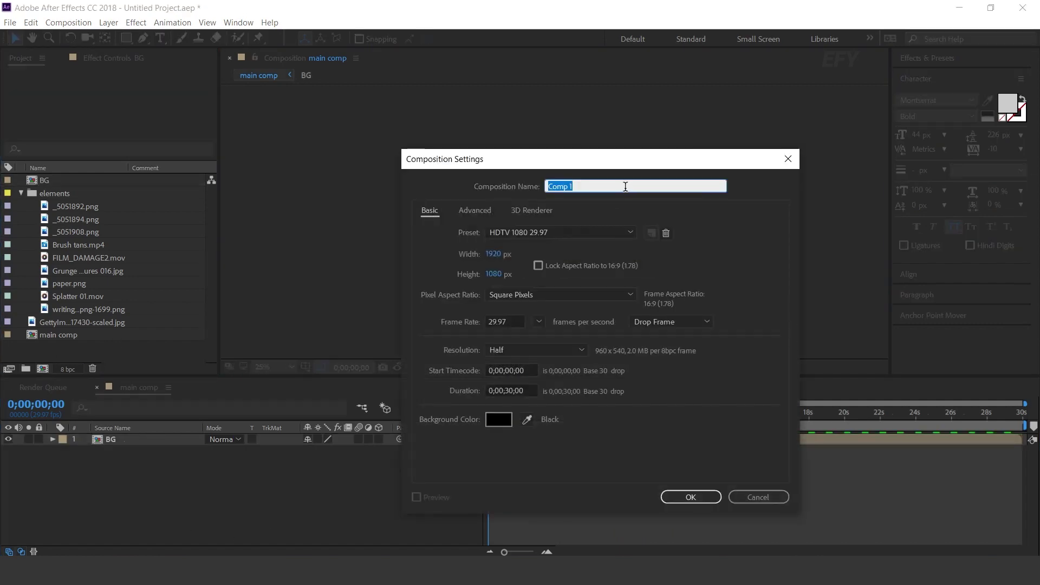
{"action": "type", "text": "placeholder 1"}
{"action": "key", "text": "Return"}
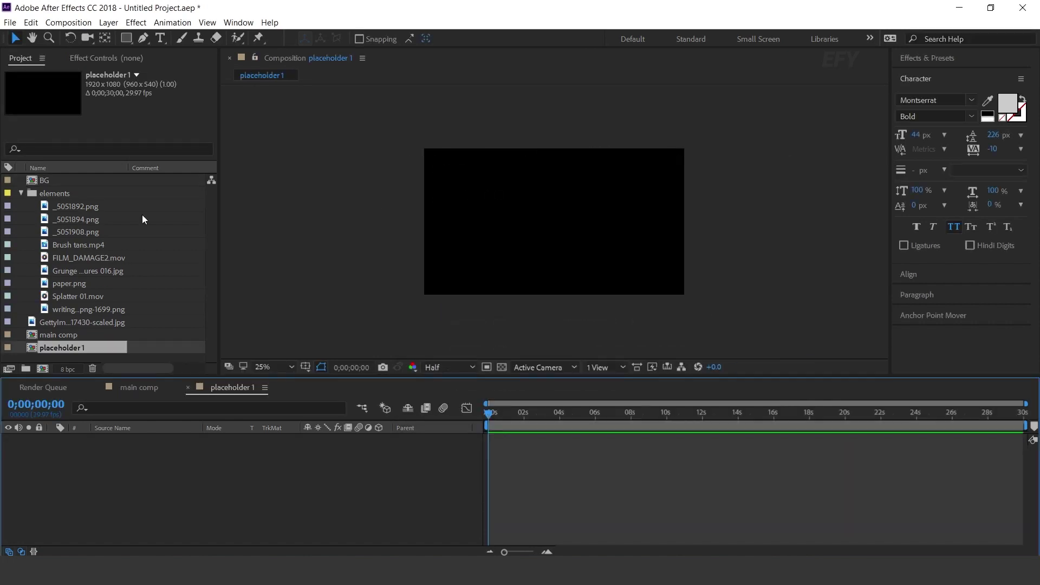
{"action": "left_click_drag", "start_coordinate": [81, 322], "coordinate": [233, 459]}
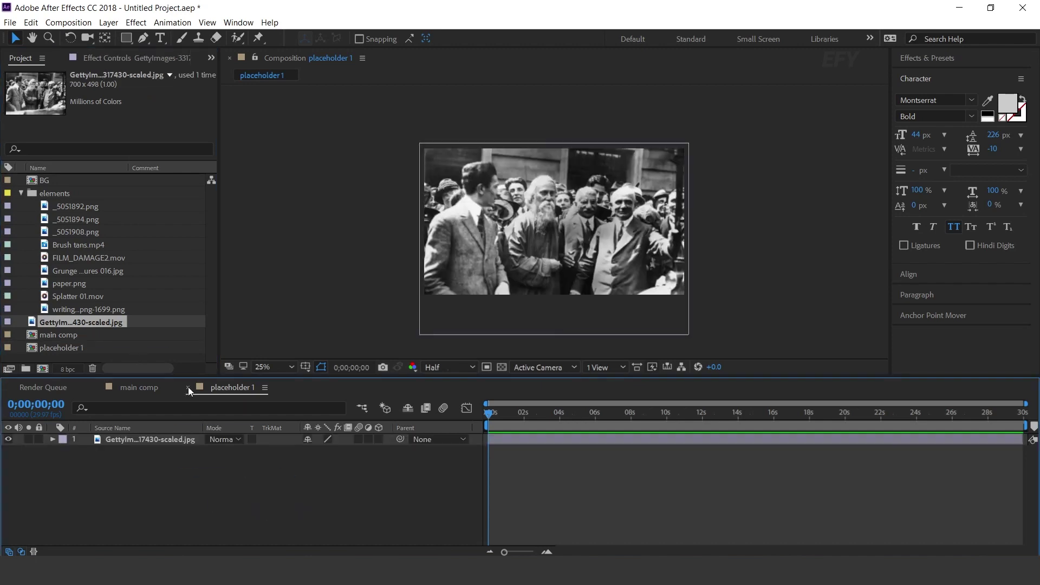
{"action": "left_click", "coordinate": [188, 387]}
- Create a composition named bg media 1 and place the placeholder 1 composition in it
{"action": "left_click", "coordinate": [60, 359]}
{"action": "left_click", "coordinate": [43, 369]}
{"action": "type", "text": "bg media 1"}
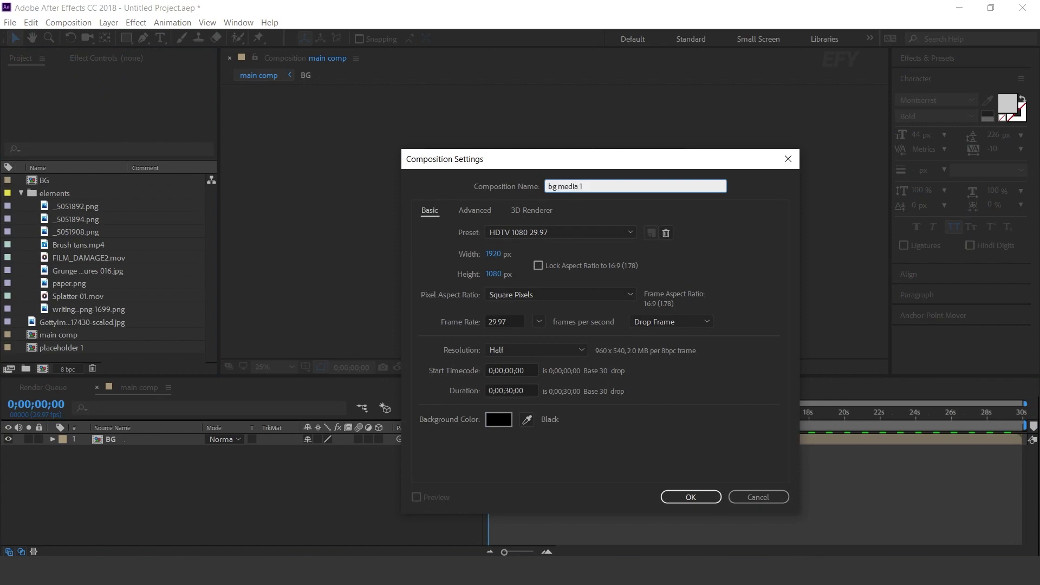
{"action": "key", "text": "Return"}
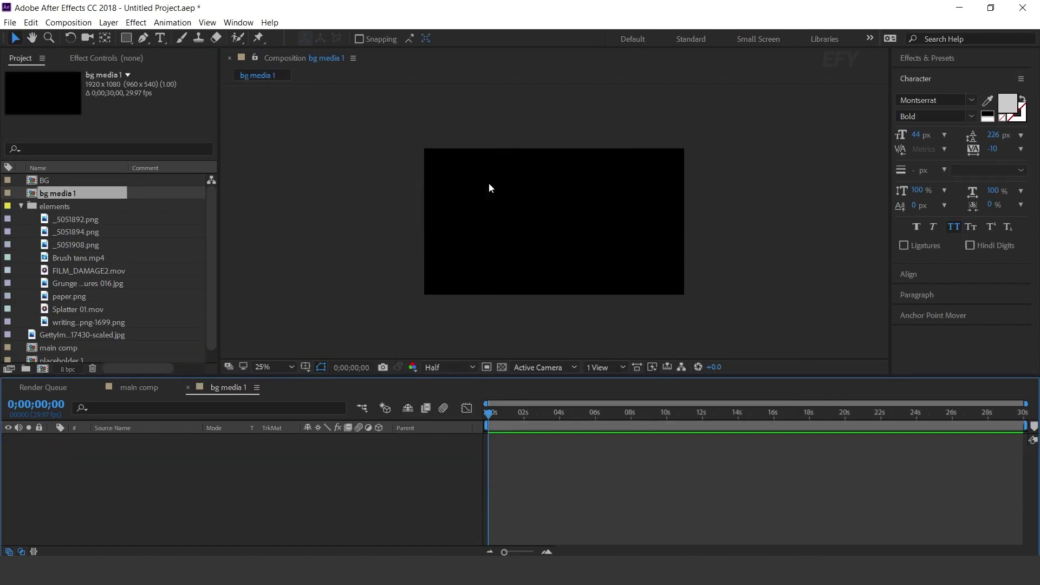
{"action": "scroll", "coordinate": [92, 313], "scroll_direction": "down", "scroll_amount": 1}
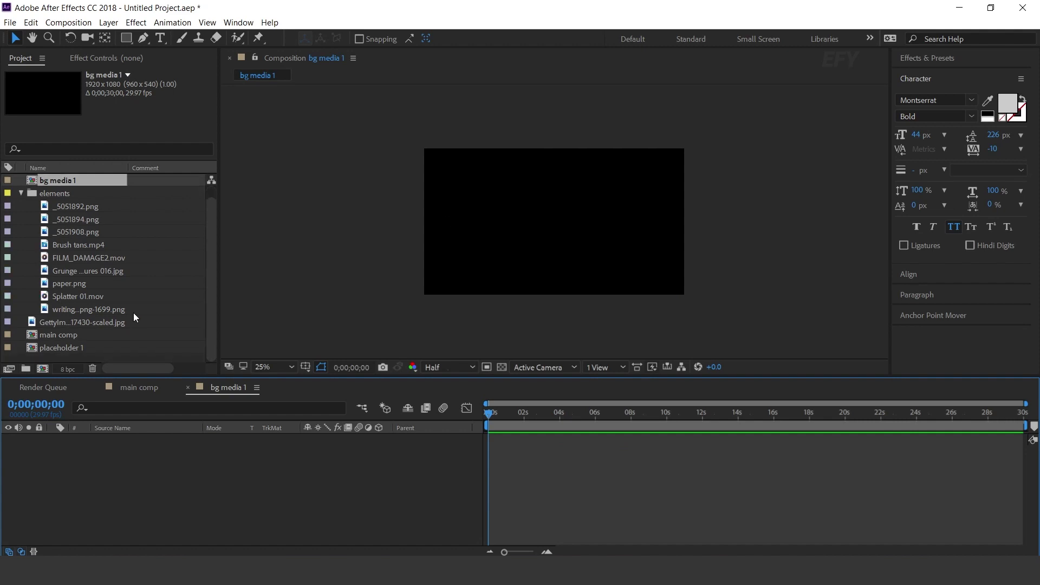
{"action": "left_click", "coordinate": [85, 348]}
{"action": "left_click_drag", "start_coordinate": [32, 346], "coordinate": [146, 472]}
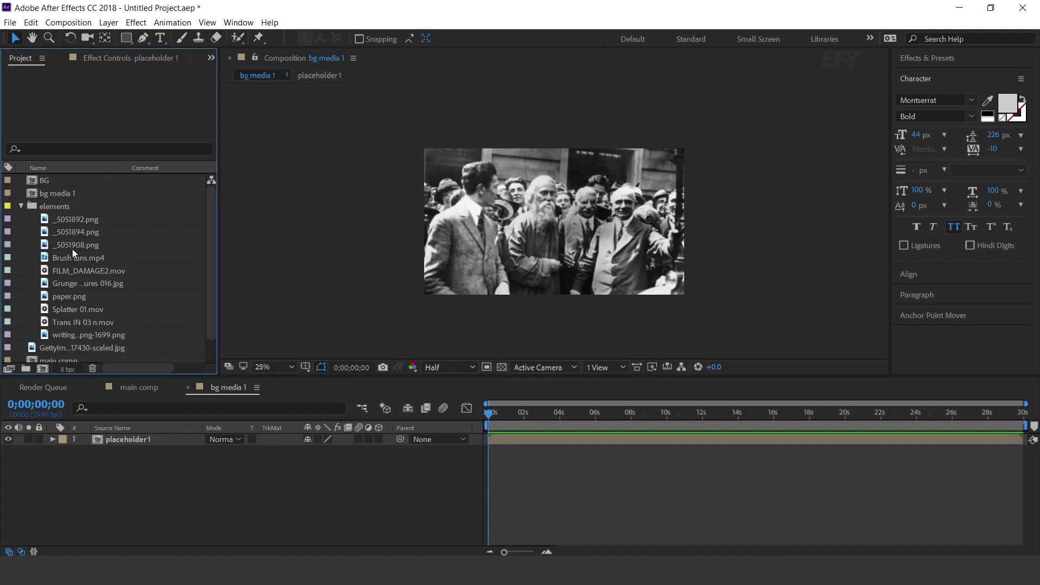
- Add Trans IN 03 n.mov above placeholder 1, set placeholder 1's track matte to Luma Inverted, and preview the reveal
{"action": "left_click", "coordinate": [82, 323]}
{"action": "left_click_drag", "start_coordinate": [82, 324], "coordinate": [151, 439]}
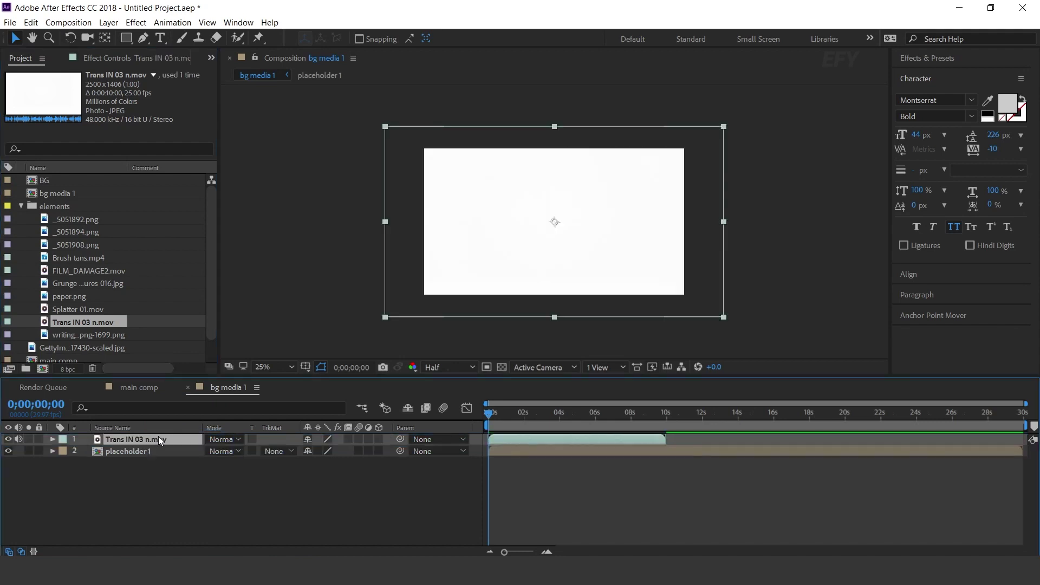
{"action": "left_click", "coordinate": [150, 452]}
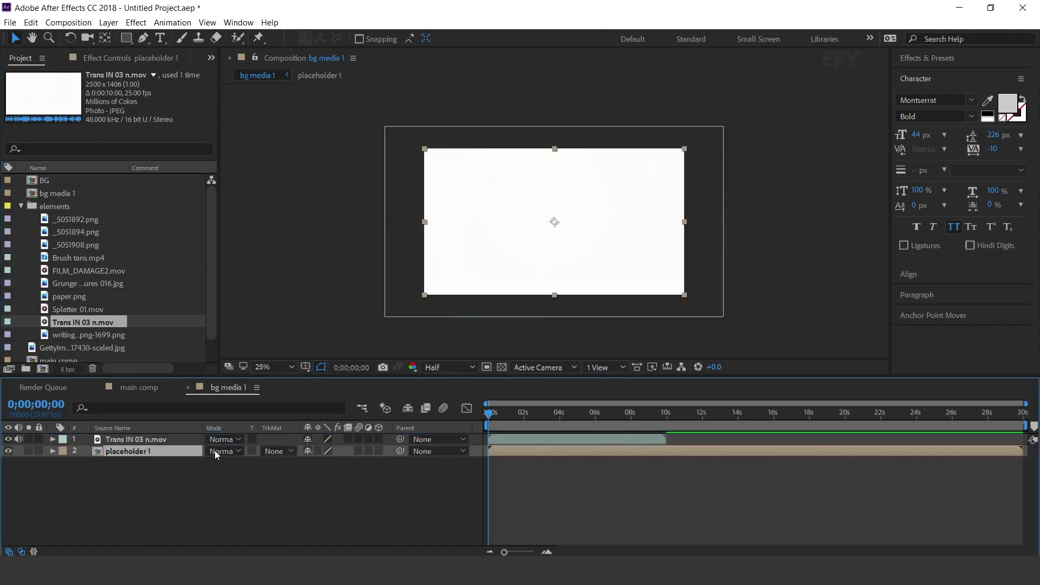
{"action": "left_click", "coordinate": [277, 451]}
{"action": "left_click", "coordinate": [293, 521]}
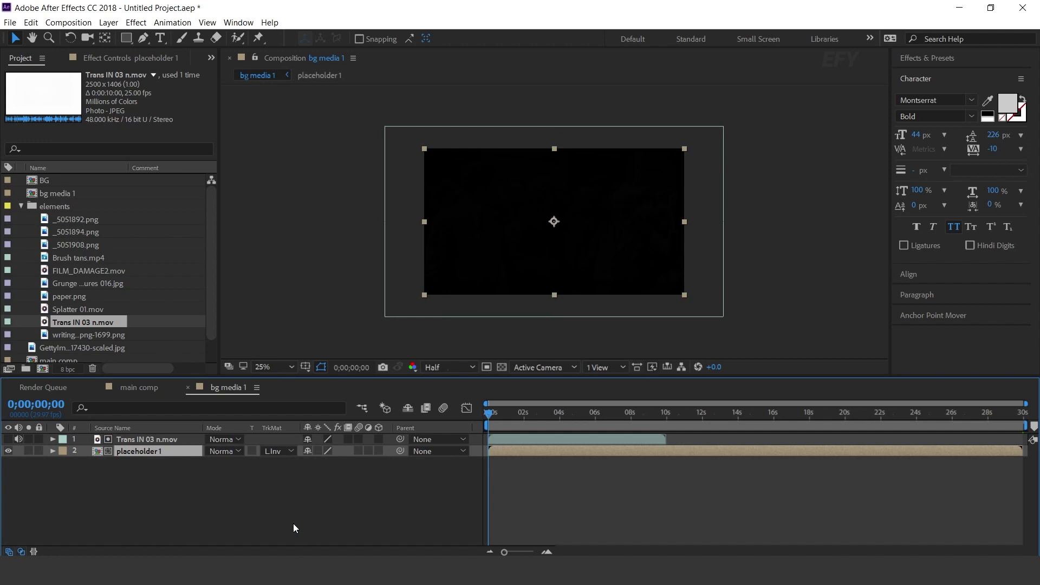
{"action": "key", "text": "space"}
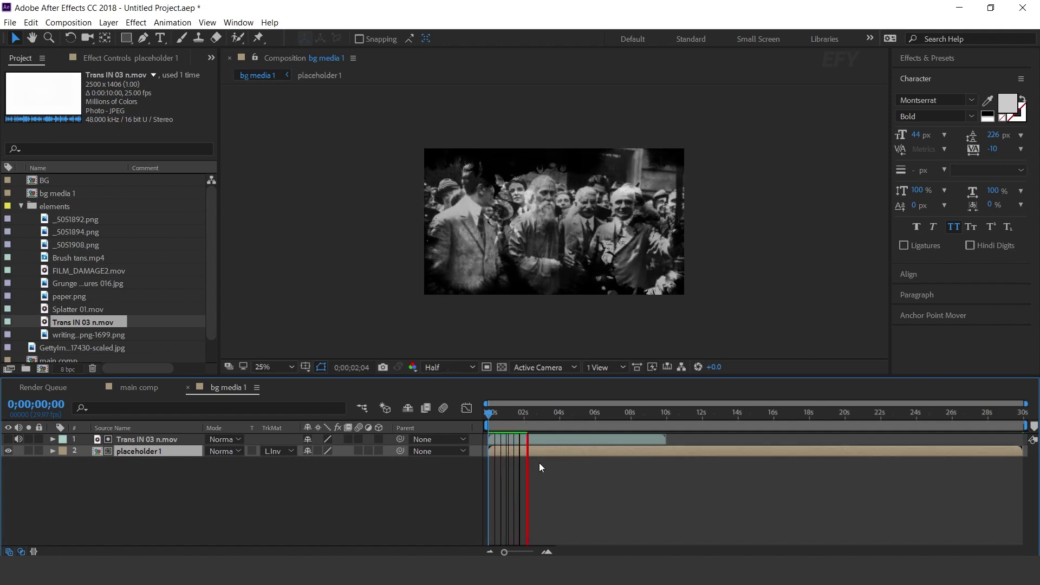
{"action": "left_click_drag", "start_coordinate": [550, 416], "coordinate": [503, 428]}
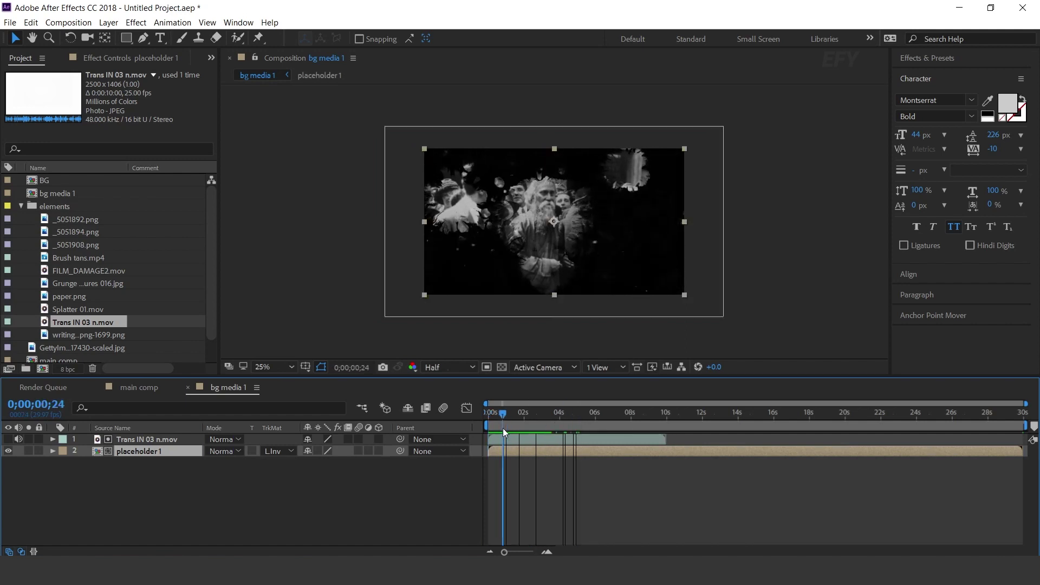
- Close bg media 1 and place it above the BG layer in the main comp, previewing the playback
{"action": "left_click", "coordinate": [188, 386]}
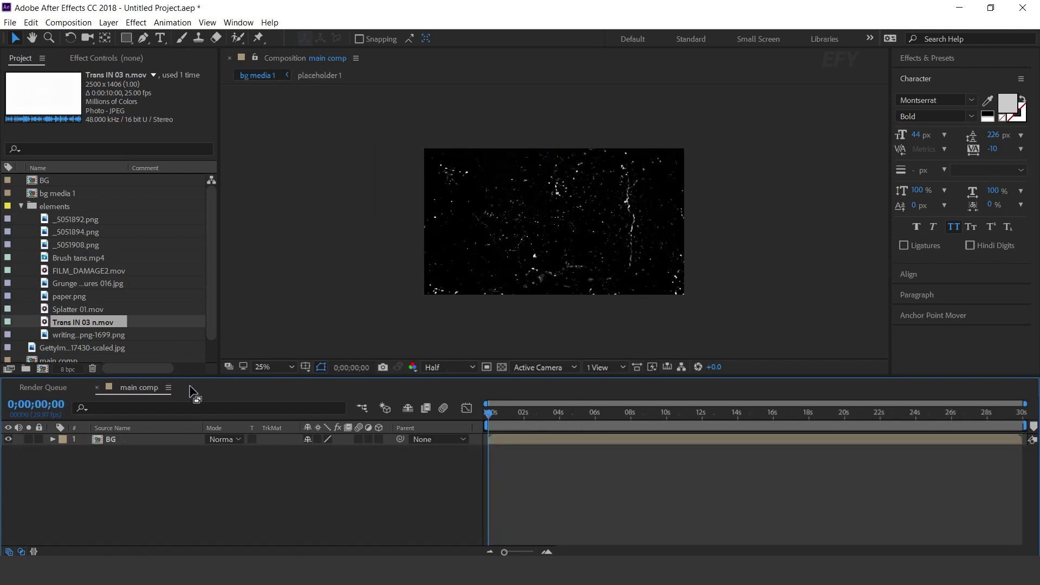
{"action": "left_click", "coordinate": [18, 208]}
{"action": "left_click", "coordinate": [45, 195]}
{"action": "left_click_drag", "start_coordinate": [33, 197], "coordinate": [168, 434]}
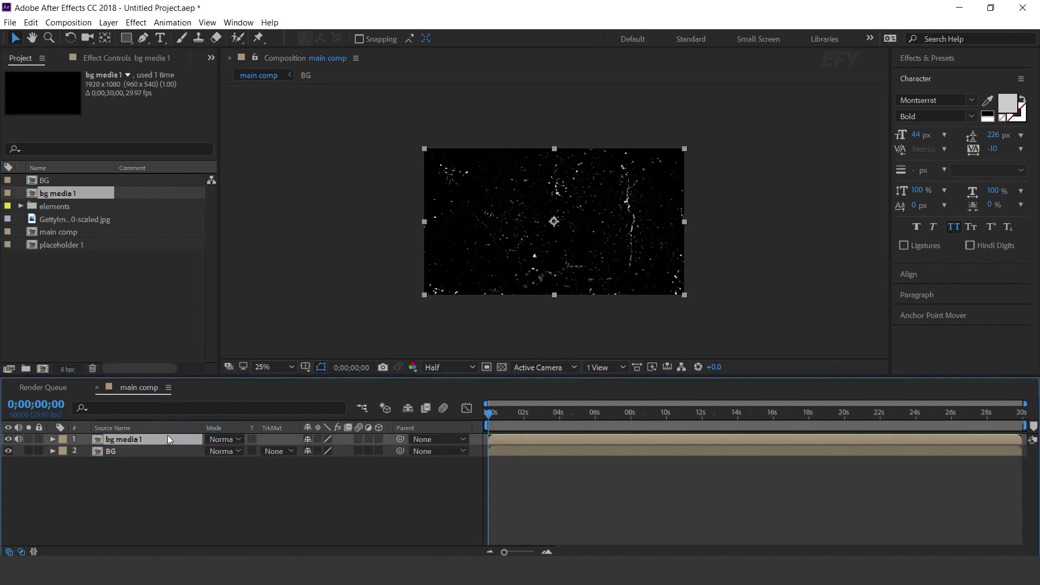
{"action": "key", "text": "space"}
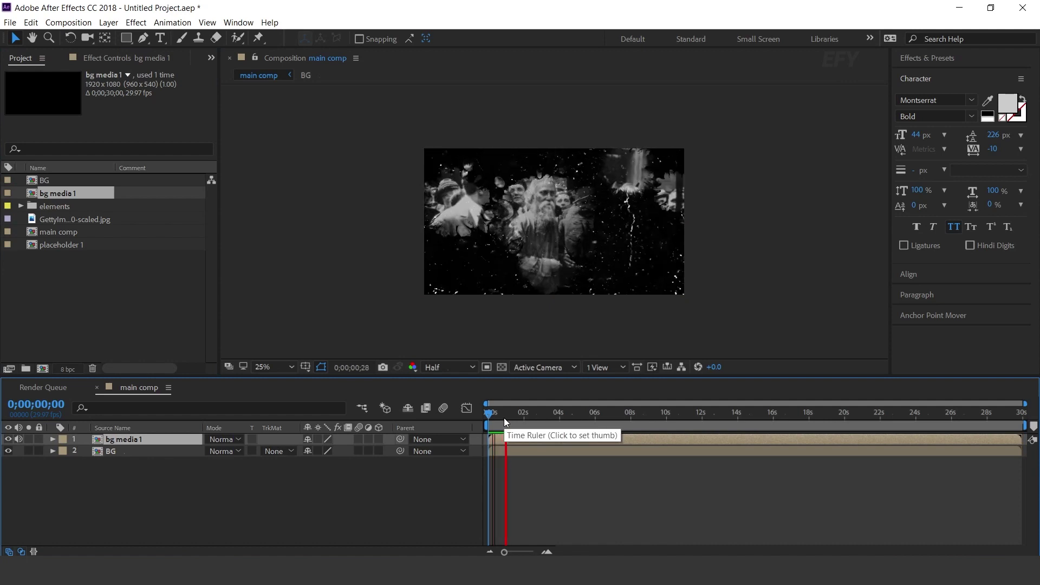
{"action": "key", "text": "space"}
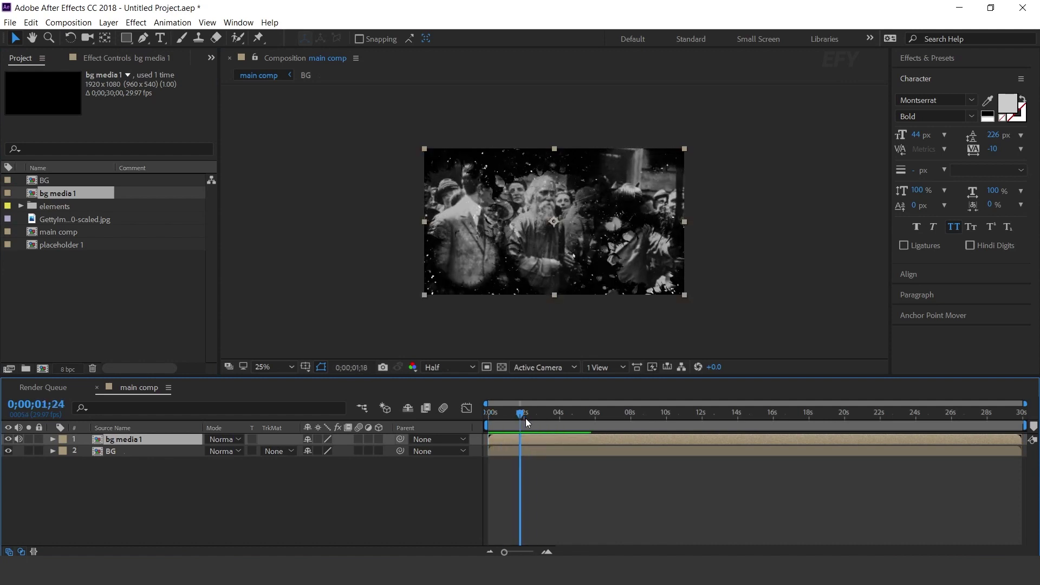
{"action": "left_click", "coordinate": [312, 527]}
- Create a composition named media 1 and place the placeholder 1 composition in it
{"action": "left_click", "coordinate": [42, 368]}
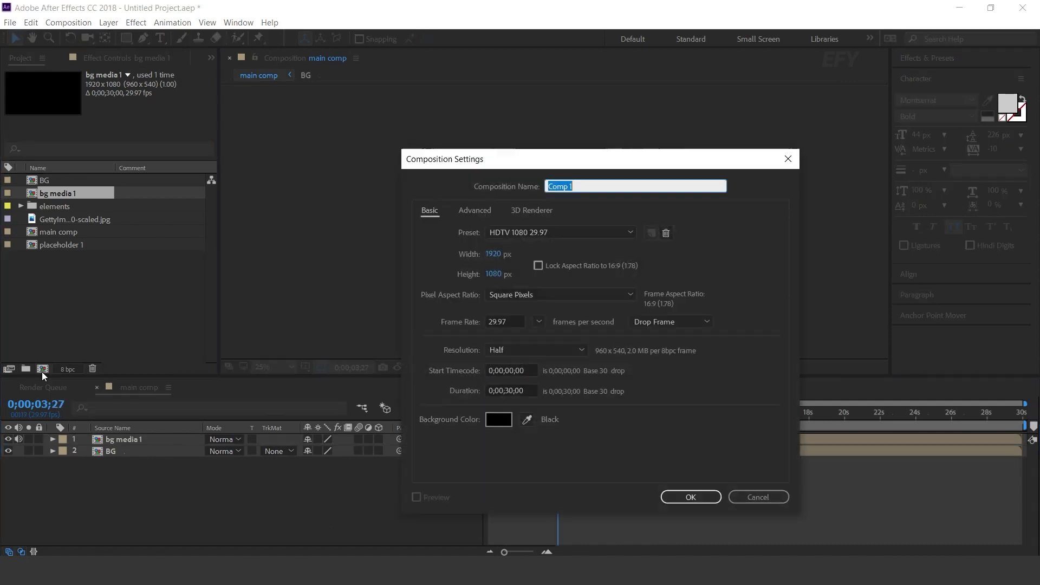
{"action": "type", "text": "media 1"}
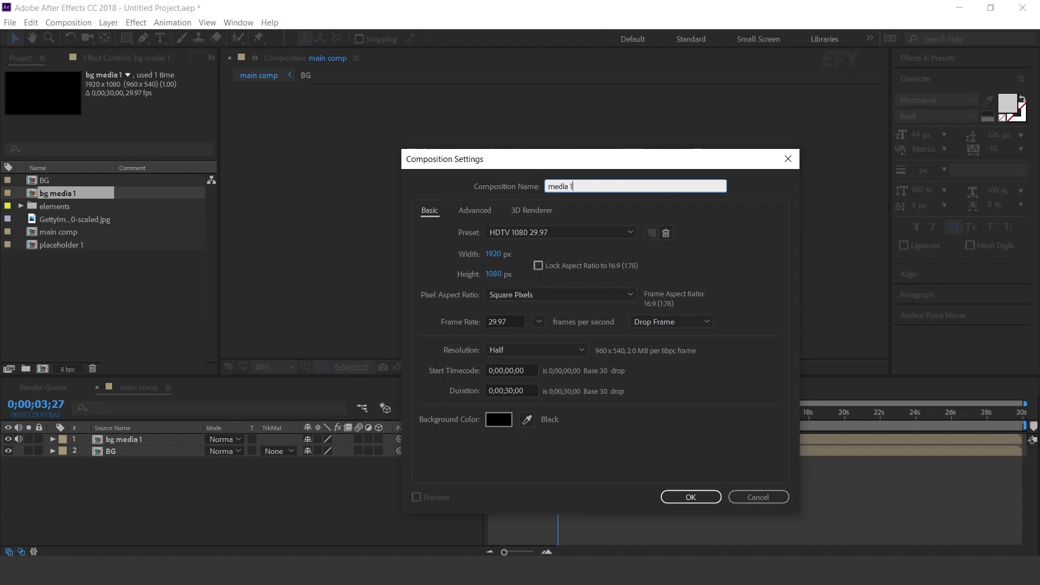
{"action": "key", "text": "Return"}
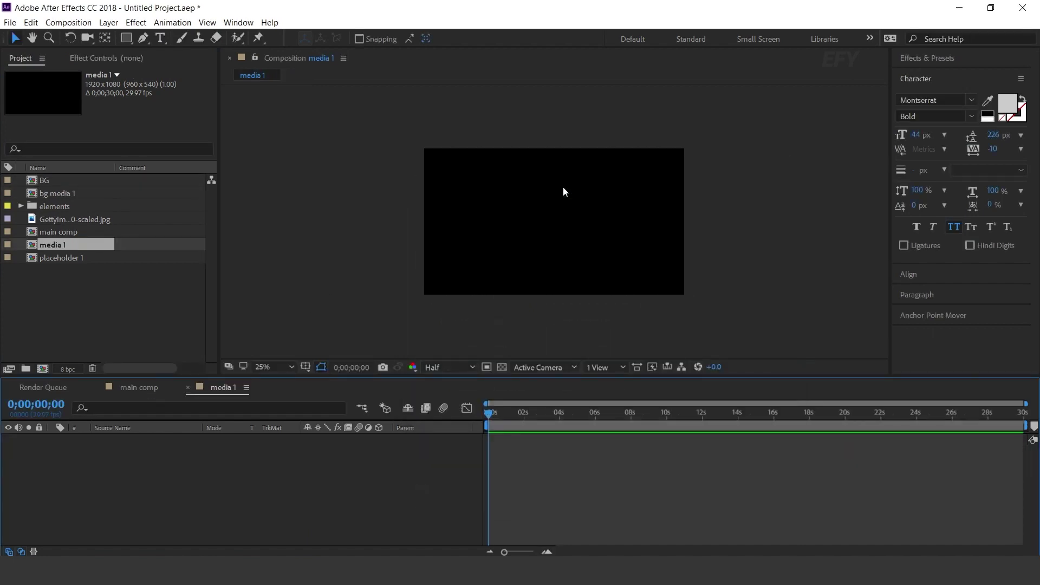
{"action": "left_click_drag", "start_coordinate": [43, 261], "coordinate": [163, 507]}
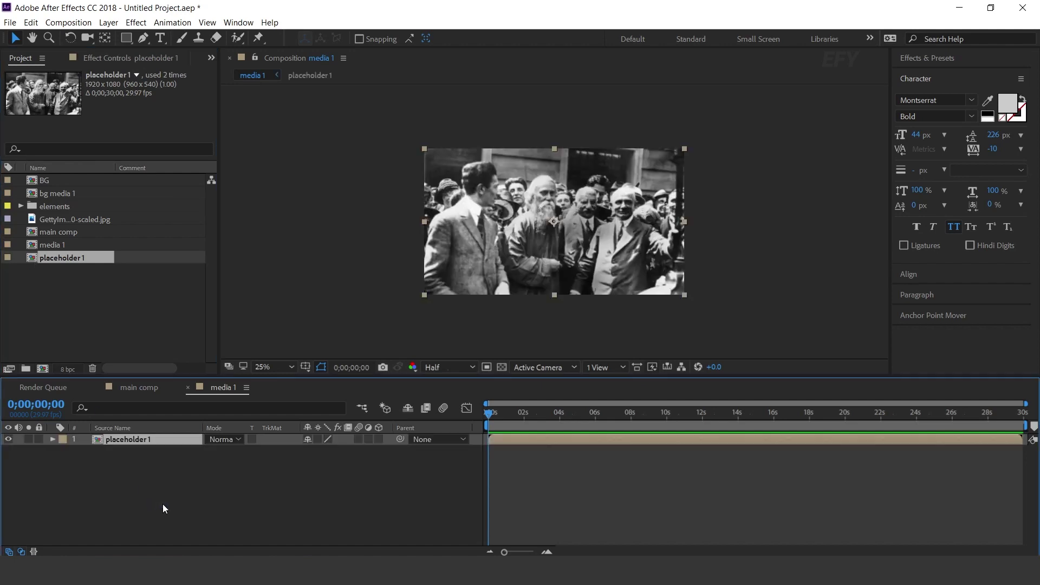
- Add Brush tans.mp4 from the elements folder above placeholder 1 and set placeholder 1's track matte to Luma
{"action": "left_click", "coordinate": [50, 206]}
{"action": "left_click", "coordinate": [20, 206]}
{"action": "left_click", "coordinate": [76, 259]}
{"action": "mouse_move", "coordinate": [75, 261]}
{"action": "left_mouse_down"}
{"action": "mouse_move", "coordinate": [86, 314]}
{"action": "mouse_move", "coordinate": [146, 439]}
{"action": "left_mouse_up"}
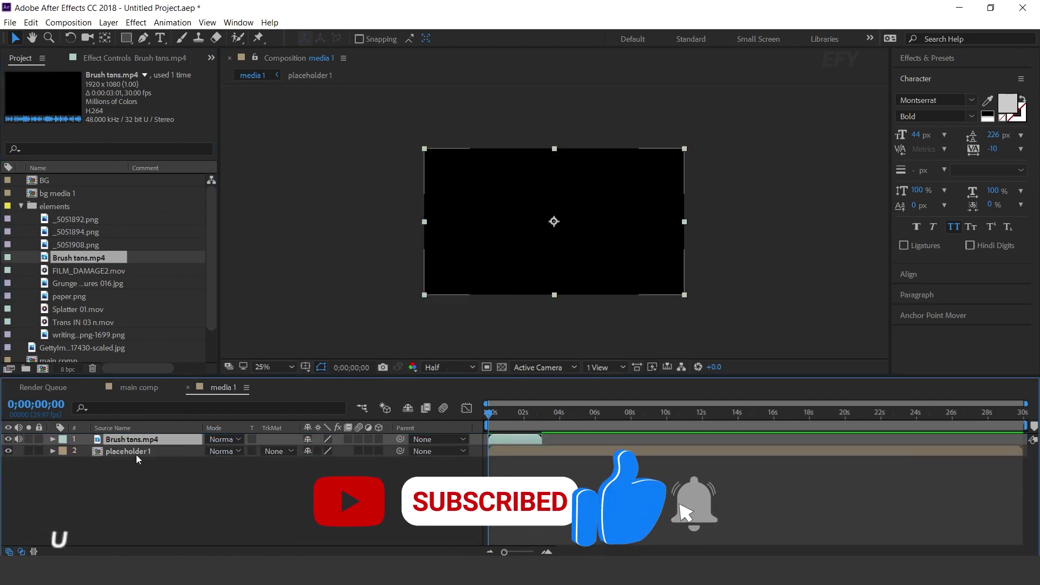
{"action": "left_click", "coordinate": [135, 452]}
{"action": "left_click", "coordinate": [277, 451]}
{"action": "left_click", "coordinate": [293, 514]}
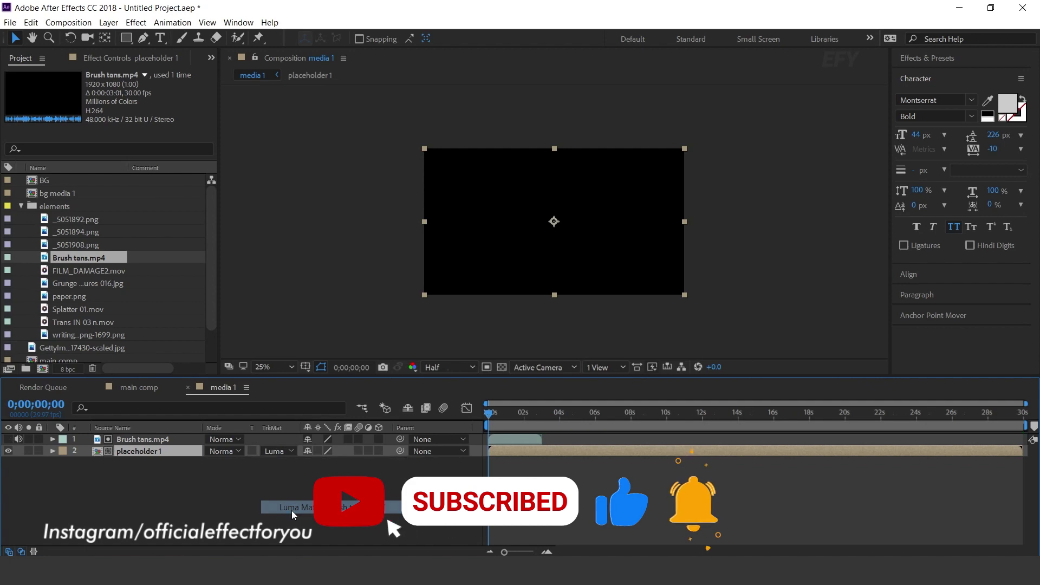
- Enable time remapping on the Brush tans.mp4 layer and extend the layer's end past 15 seconds
{"action": "key", "text": "equal"}
{"action": "left_click", "coordinate": [501, 414]}
{"action": "left_click_drag", "start_coordinate": [502, 412], "coordinate": [561, 413]}
{"action": "left_click", "coordinate": [558, 440]}
{"action": "right_click", "coordinate": [558, 440]}
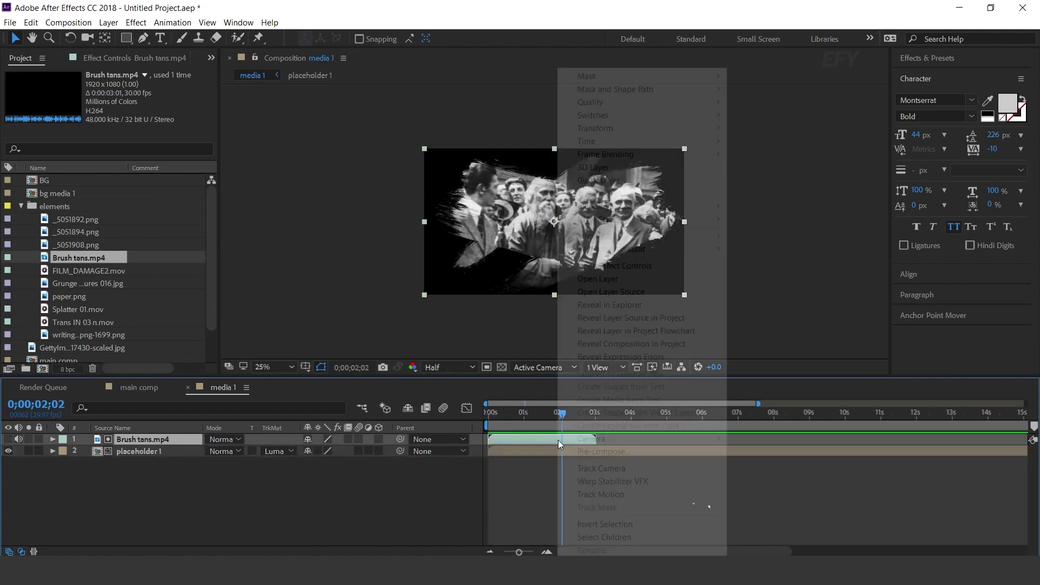
{"action": "mouse_move", "coordinate": [617, 142]}
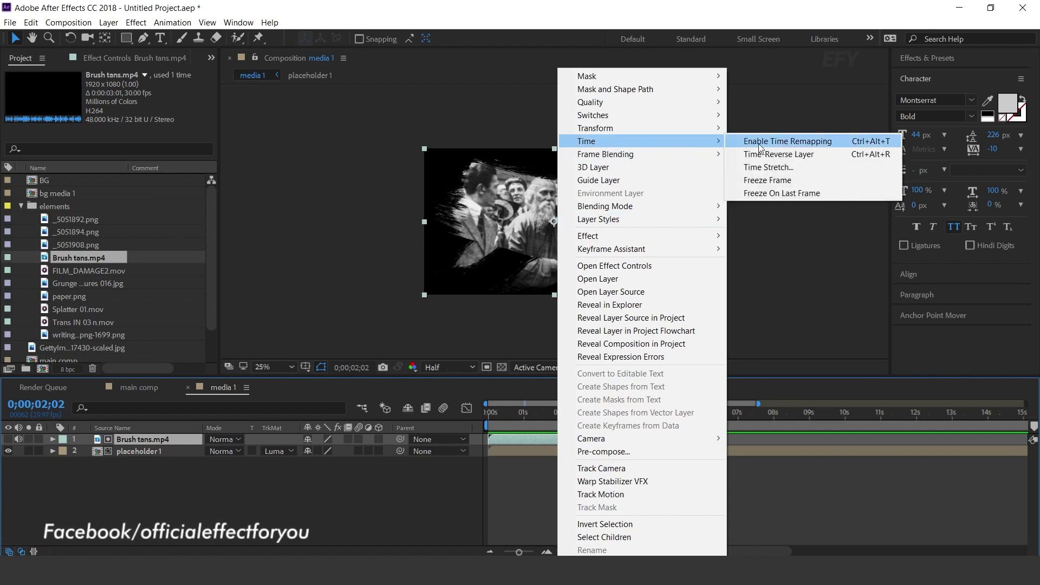
{"action": "left_click", "coordinate": [760, 144]}
{"action": "left_click_drag", "start_coordinate": [599, 440], "coordinate": [986, 440]}
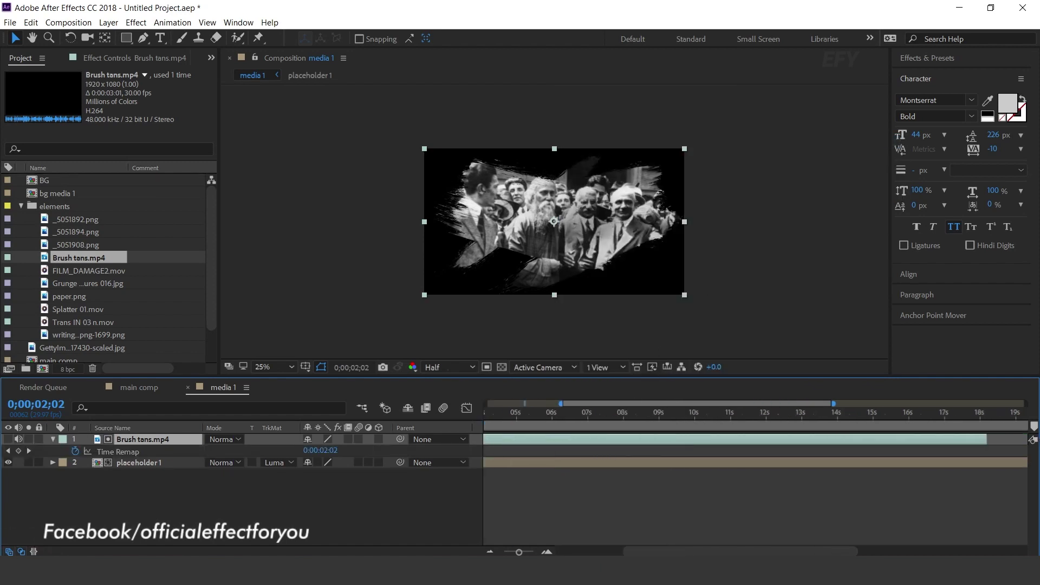
{"action": "left_click_drag", "start_coordinate": [688, 551], "coordinate": [623, 551]}
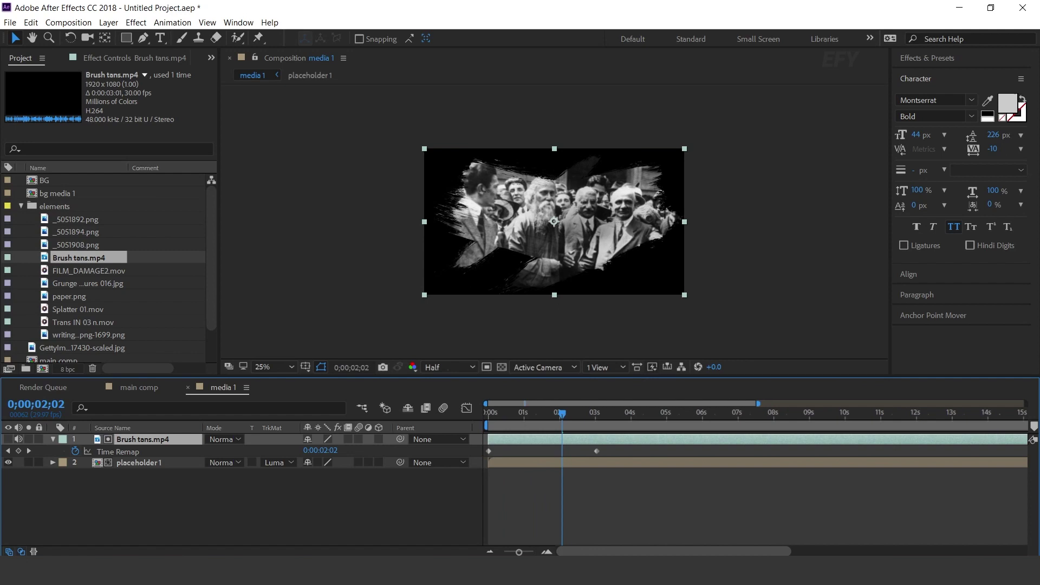
- Preview the brush reveal from the start of media 1 and close the composition
{"action": "key", "text": "Home"}
{"action": "key", "text": "space"}
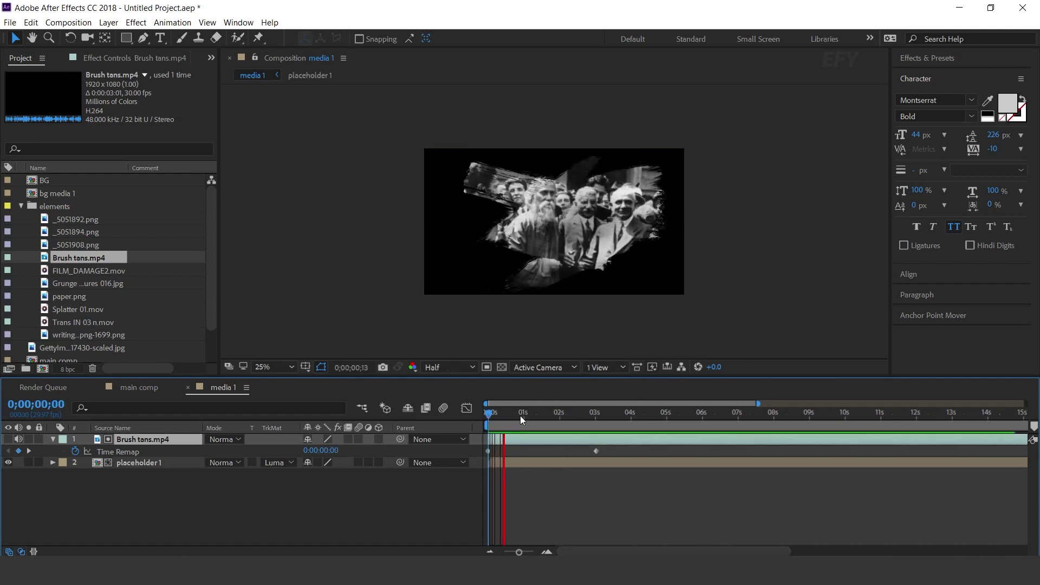
{"action": "left_click_drag", "start_coordinate": [545, 415], "coordinate": [666, 417]}
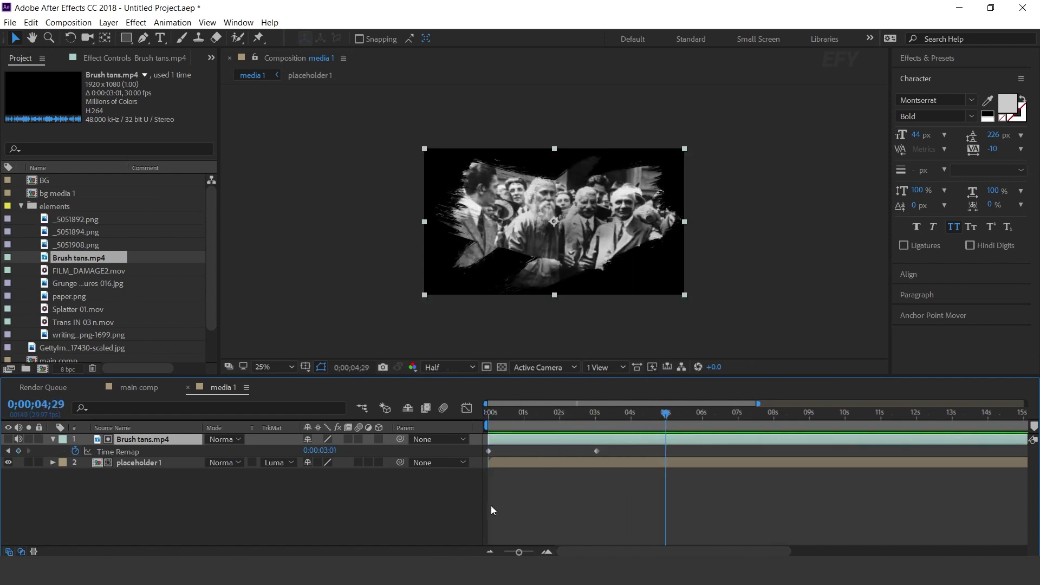
{"action": "left_click", "coordinate": [404, 510]}
{"action": "left_click", "coordinate": [188, 388]}
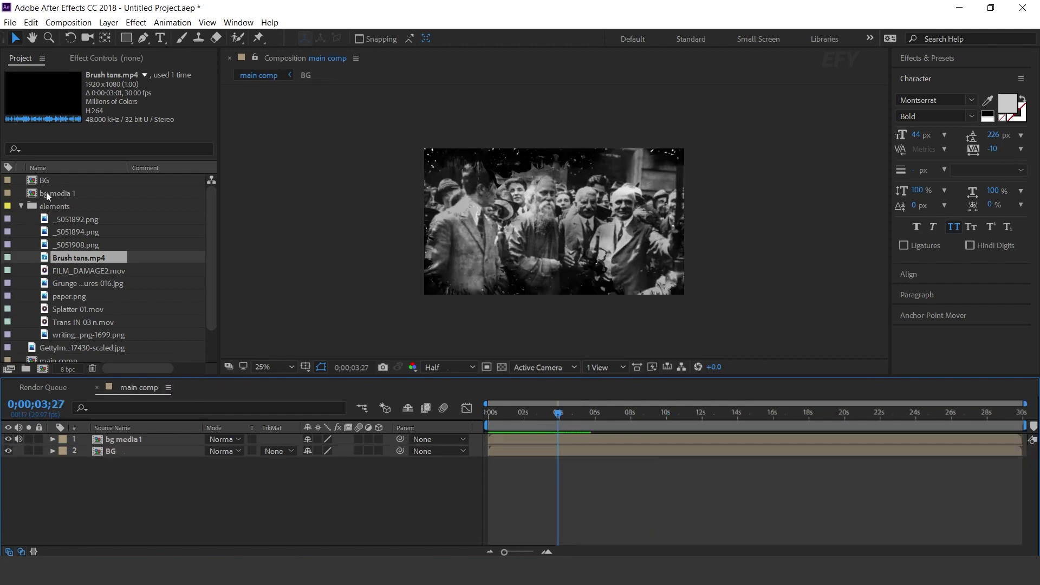
- Place the media 1 composition above bg media 1 in the main comp and make it a 3D layer
{"action": "left_click", "coordinate": [21, 207]}
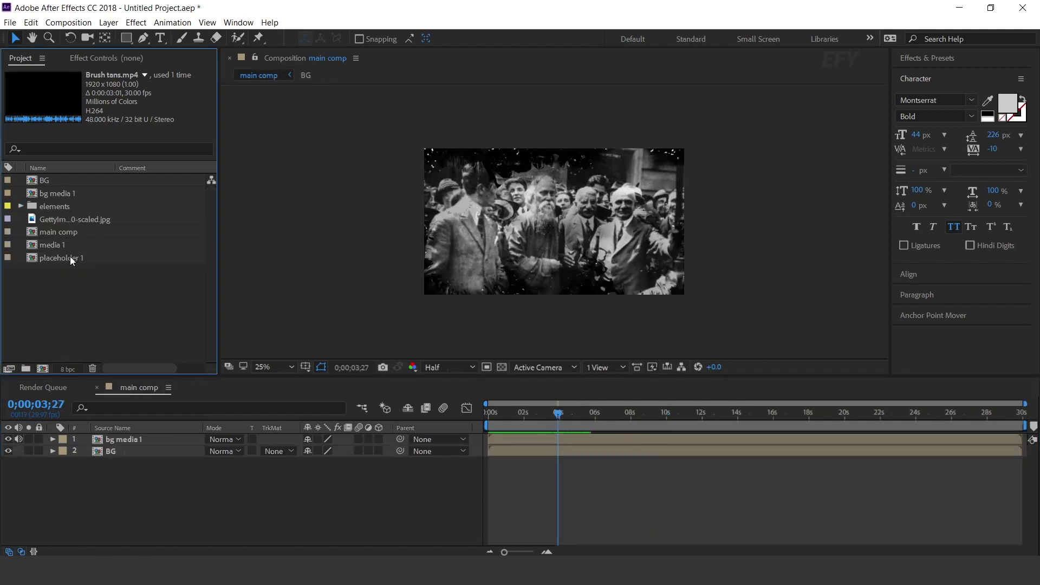
{"action": "left_click", "coordinate": [37, 247]}
{"action": "left_click_drag", "start_coordinate": [53, 303], "coordinate": [144, 435]}
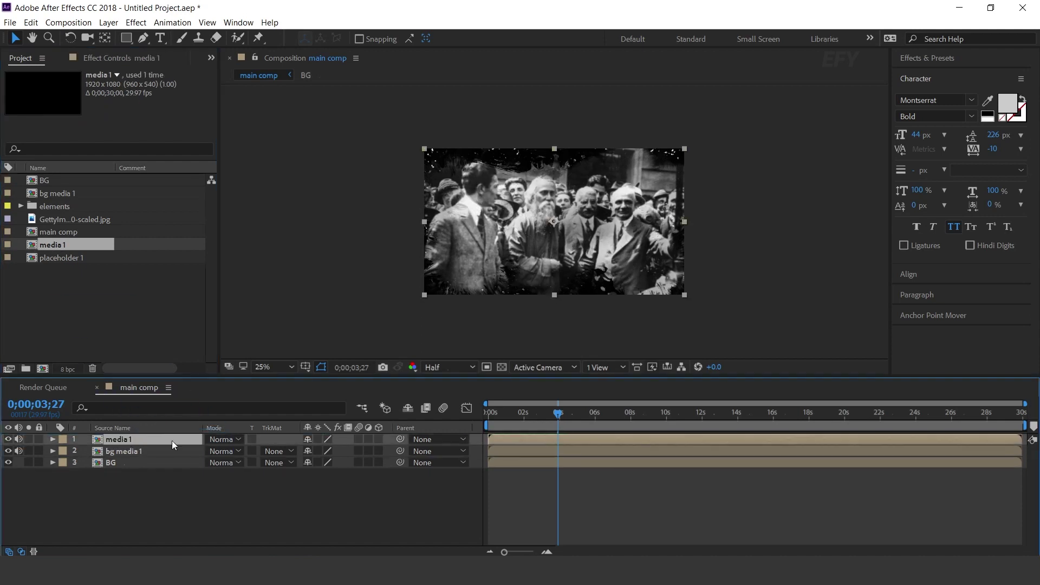
{"action": "left_click", "coordinate": [378, 440]}
- Shift the media 1 layer to start at about 1 second and preview the playback
{"action": "left_click_drag", "start_coordinate": [543, 439], "coordinate": [561, 437]}
{"action": "left_click", "coordinate": [546, 551]}
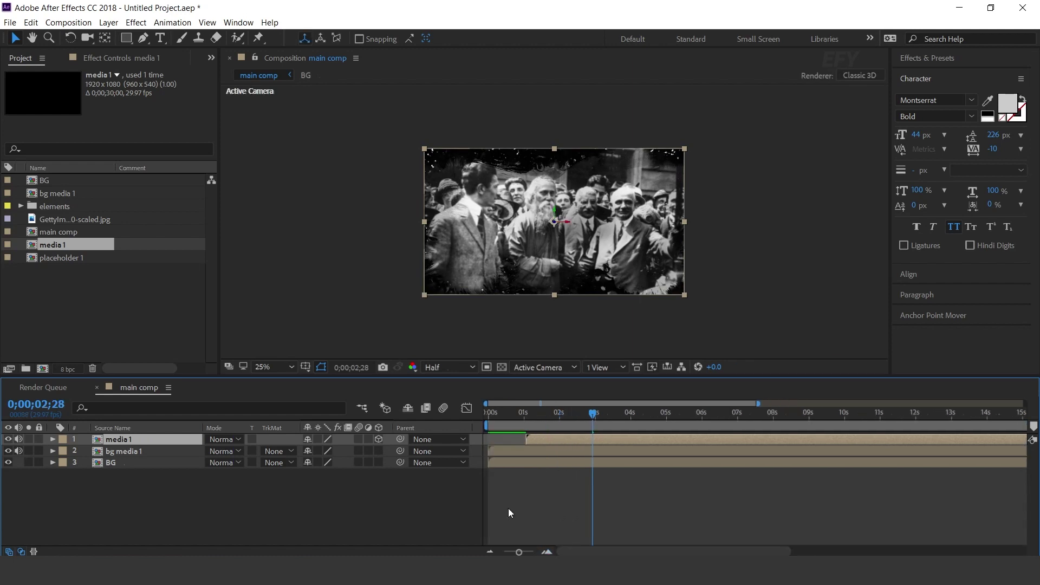
{"action": "left_click", "coordinate": [492, 413]}
{"action": "key", "text": "space"}
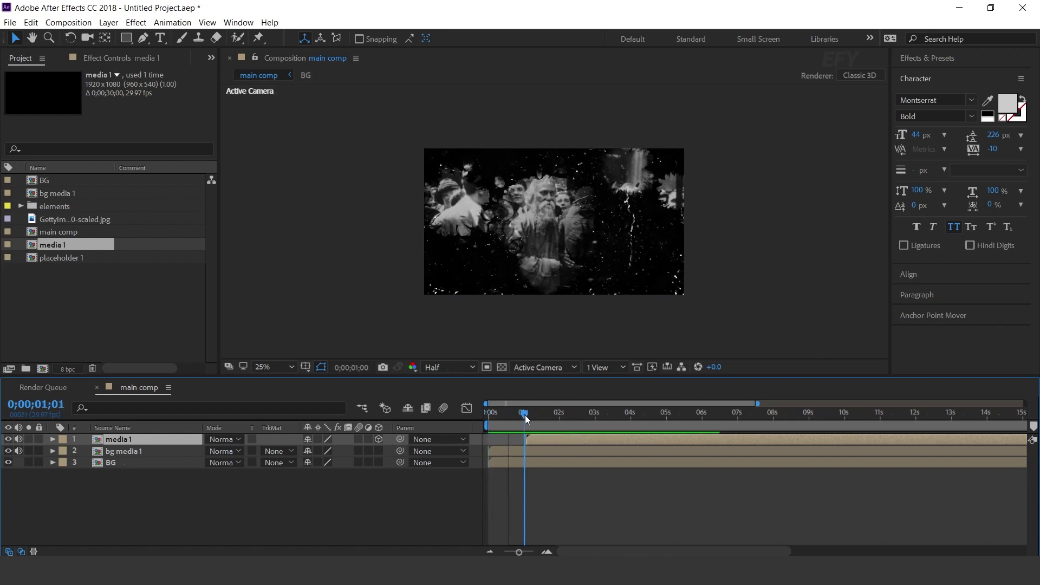
- Move the start of the media 1 layer to 0;00;00;15 and preview the playback from the beginning
{"action": "left_click", "coordinate": [505, 415]}
{"action": "left_click_drag", "start_coordinate": [497, 415], "coordinate": [505, 416]}
{"action": "scroll", "coordinate": [539, 438], "scroll_direction": "up", "scroll_amount": 2}
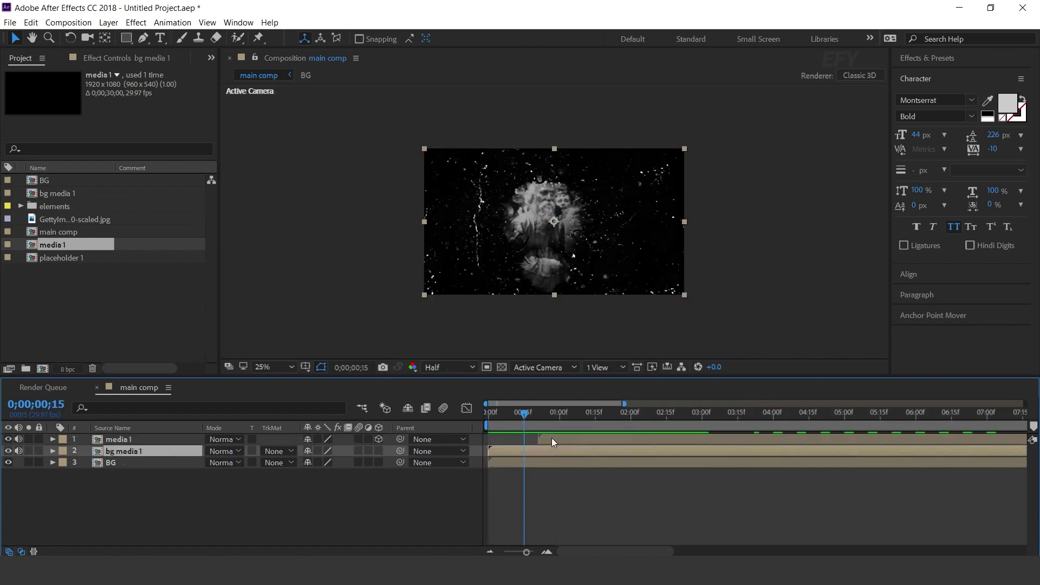
{"action": "key", "text": "Home"}
{"action": "key", "text": "space"}
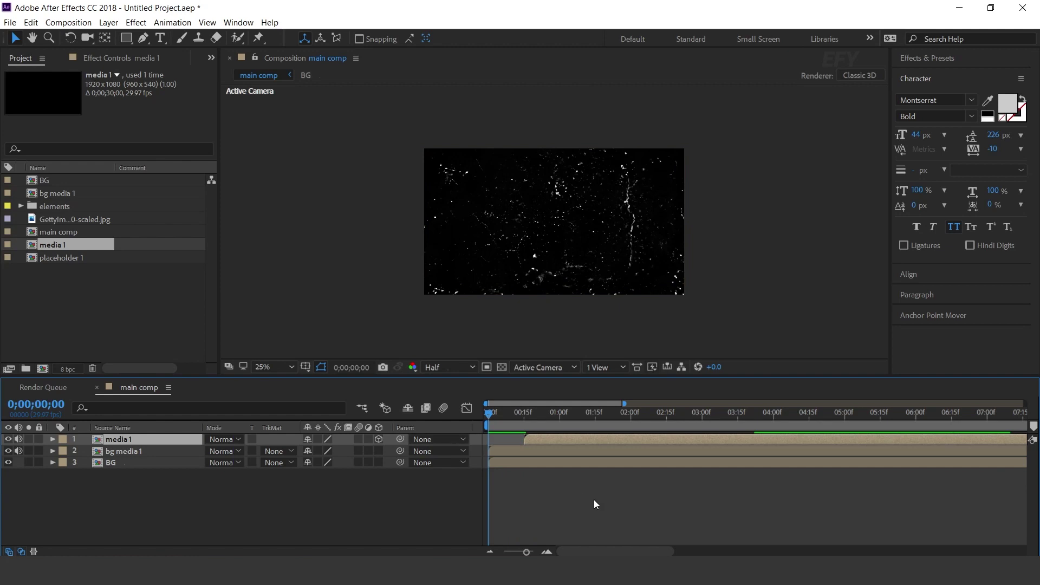
{"action": "left_click_drag", "start_coordinate": [548, 415], "coordinate": [603, 417]}
- Apply a Curves effect to the media 1 layer and shape its RGB curve into a gentle S for more contrast
{"action": "key", "text": "ctrl+space"}
{"action": "type", "text": "cur"}
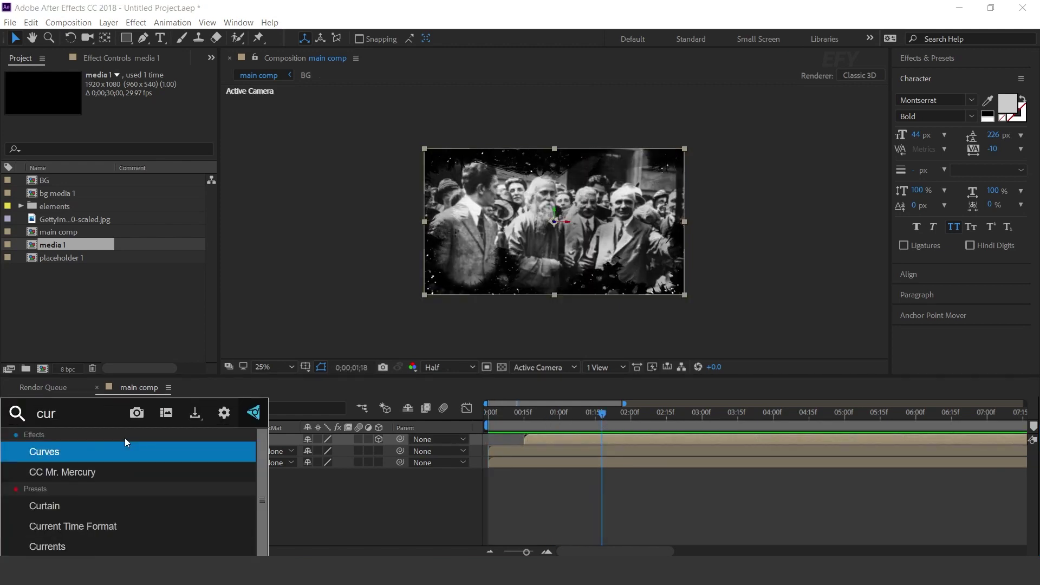
{"action": "key", "text": "Return"}
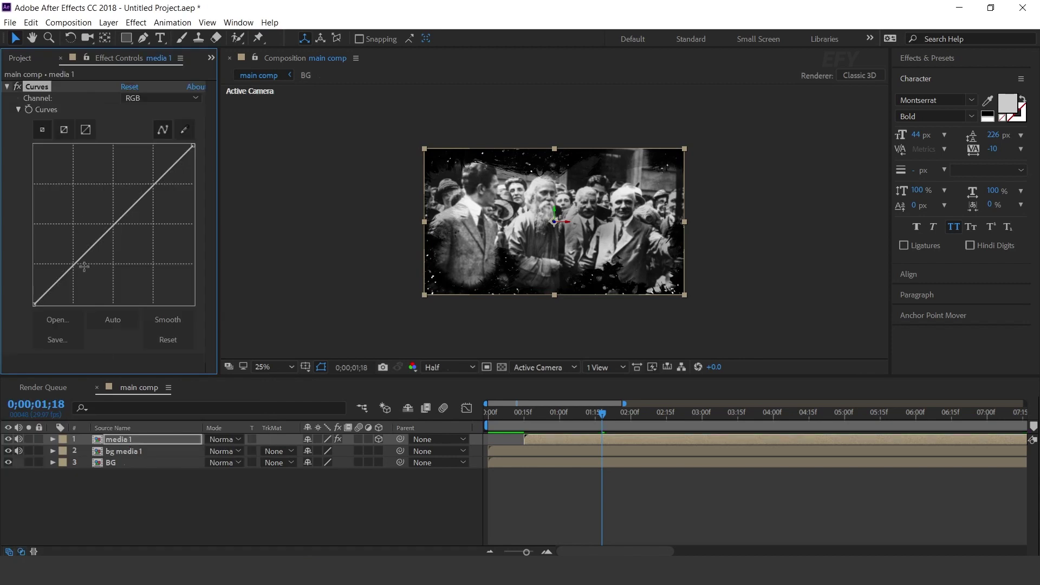
{"action": "left_click_drag", "start_coordinate": [81, 258], "coordinate": [89, 262]}
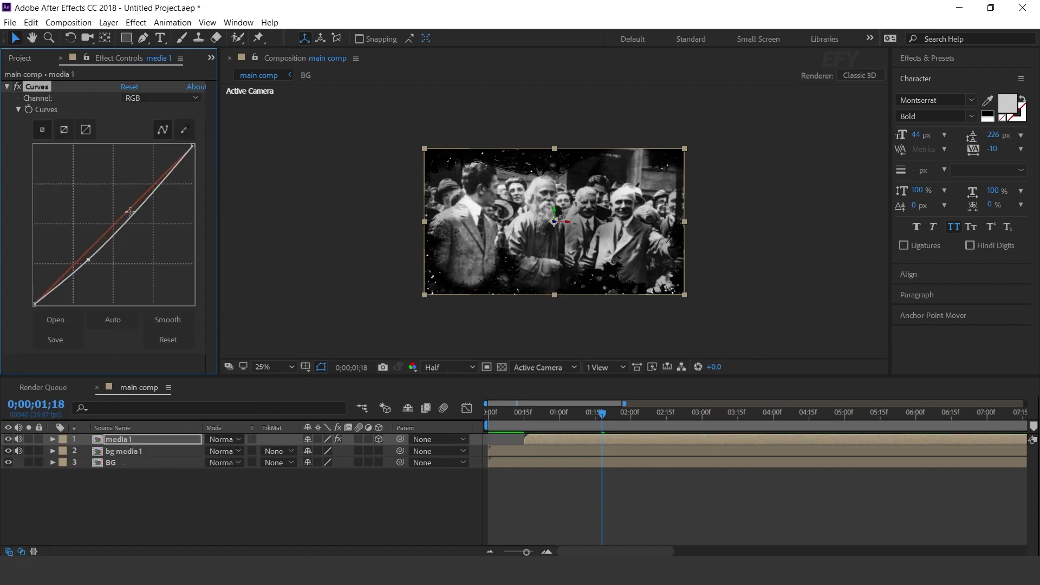
{"action": "left_click_drag", "start_coordinate": [149, 199], "coordinate": [143, 195]}
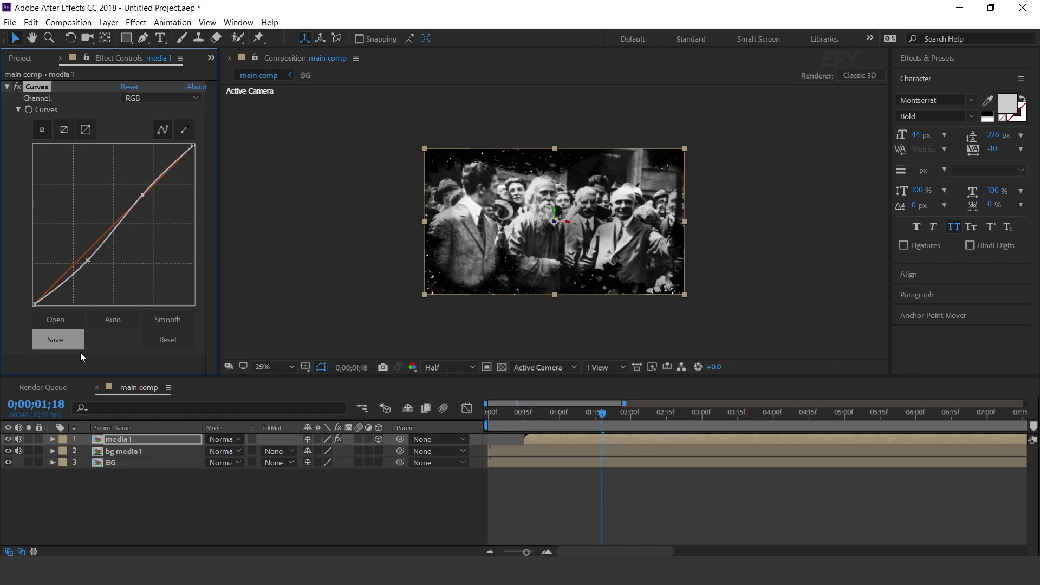
- Add Fast Box Blur to the media 1 layer with a blur radius of 16 and preview the playback
{"action": "left_click", "coordinate": [122, 439]}
{"action": "key", "text": "ctrl+space"}
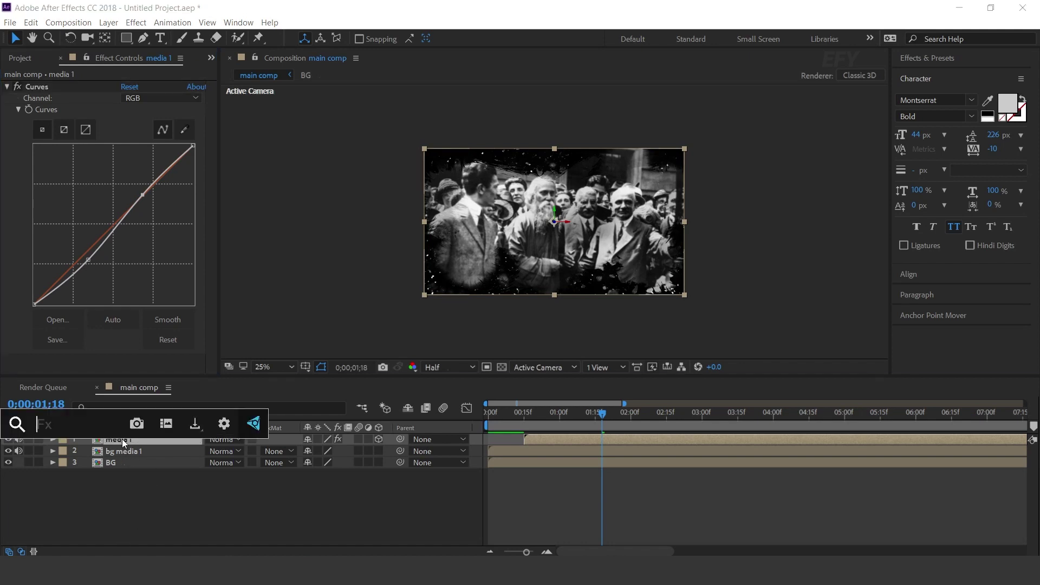
{"action": "type", "text": "fa"}
{"action": "left_click", "coordinate": [122, 442]}
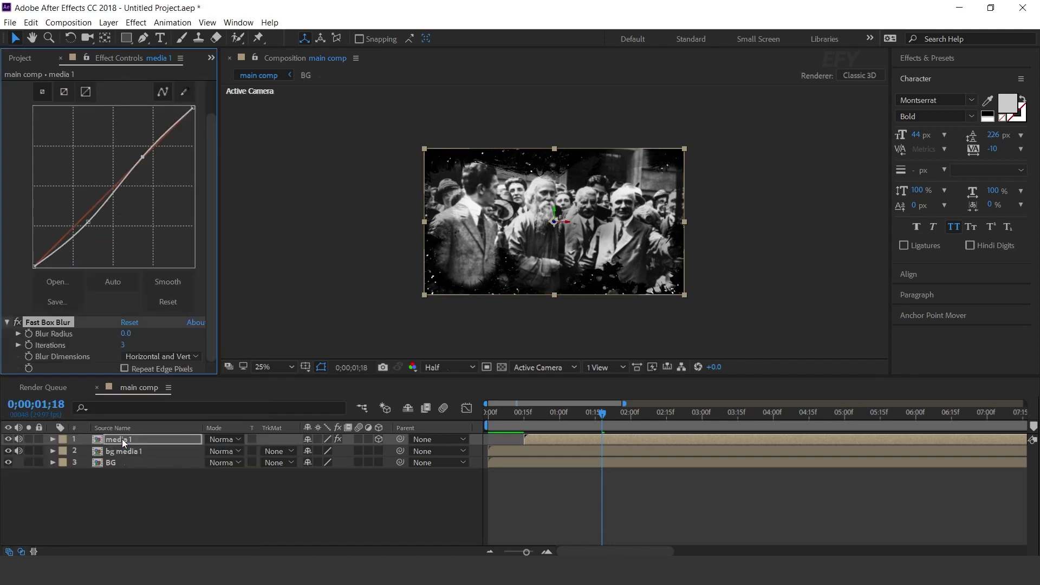
{"action": "left_click", "coordinate": [129, 334]}
{"action": "type", "text": "16"}
{"action": "key", "text": "Return"}
{"action": "left_click", "coordinate": [155, 439]}
{"action": "key", "text": "space"}
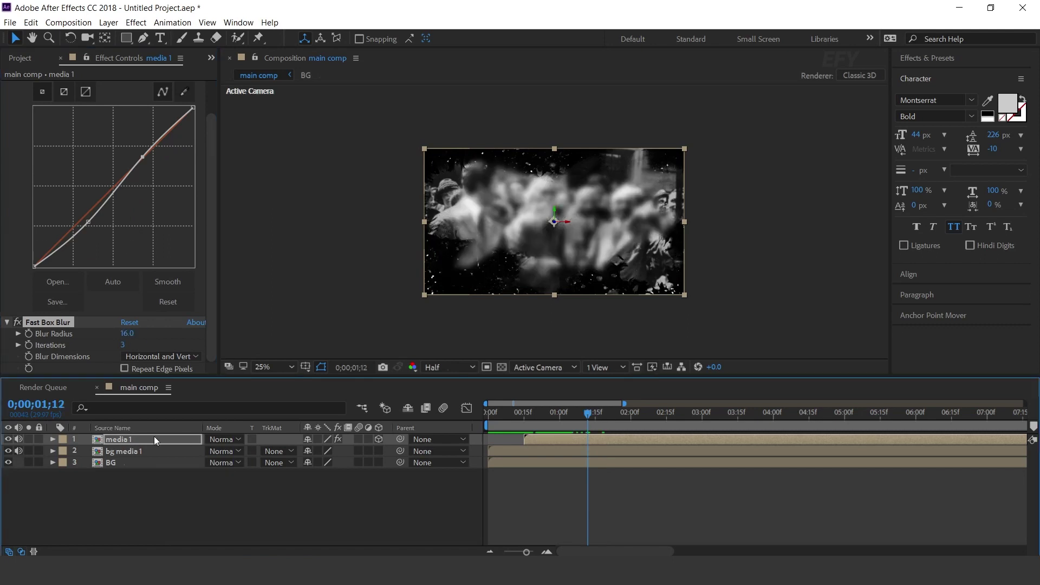
- Duplicate the media 1 layer and remove the Curves and Fast Box Blur effects from the upper copy
{"action": "left_click", "coordinate": [121, 440]}
{"action": "key", "text": "ctrl+d"}
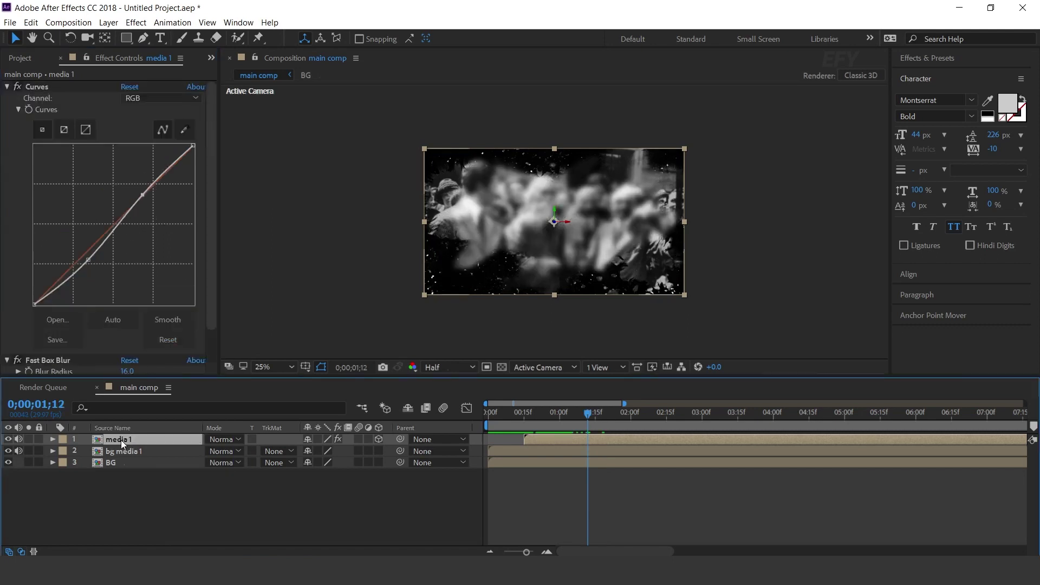
{"action": "left_click", "coordinate": [6, 87]}
{"action": "left_click", "coordinate": [9, 98]}
{"action": "left_click", "coordinate": [70, 97]}
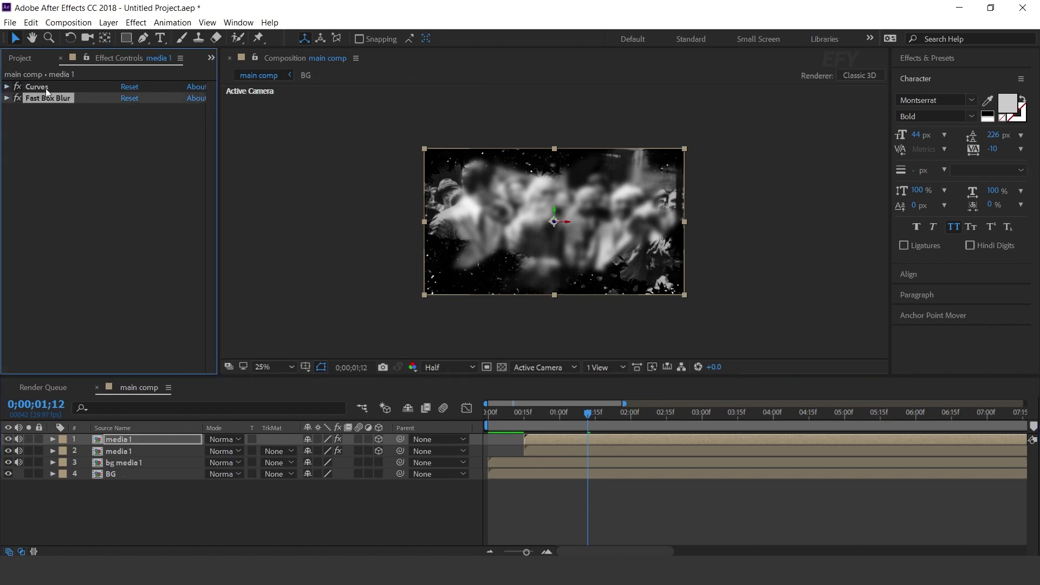
{"action": "left_click", "coordinate": [41, 87], "text": "shift"}
{"action": "key", "text": "Delete"}
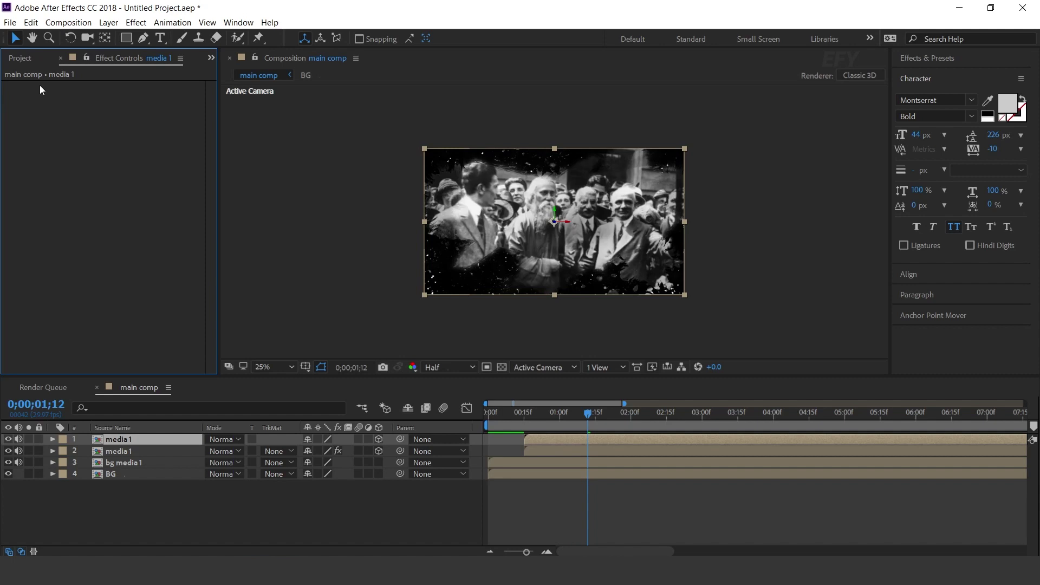
- Shift the upper media 1 copy to start about 8 frames after the blurred one and preview the reveal from the beginning
{"action": "left_click_drag", "start_coordinate": [538, 438], "coordinate": [555, 440]}
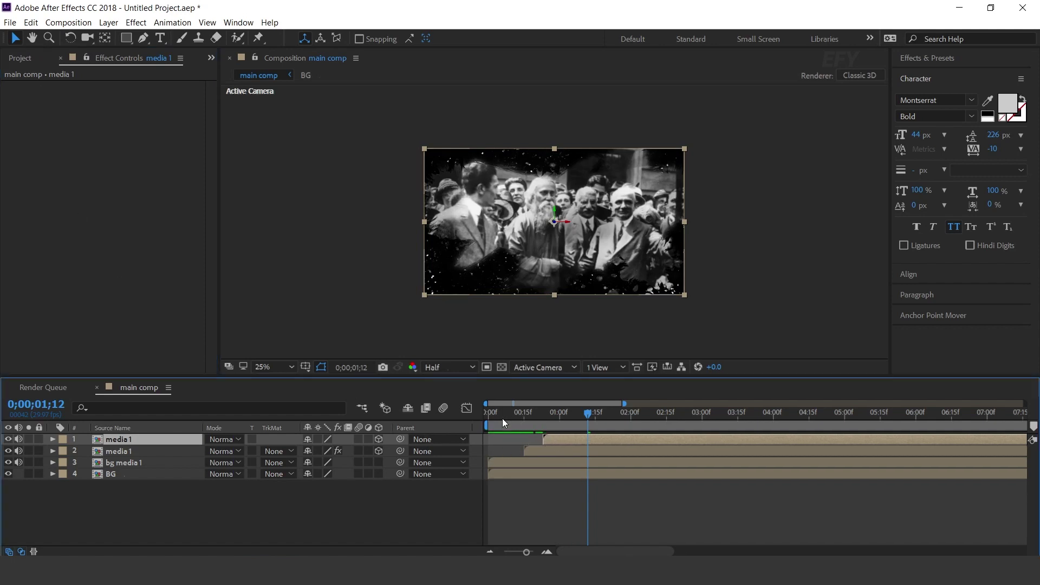
{"action": "key", "text": "Home"}
{"action": "key", "text": "space"}
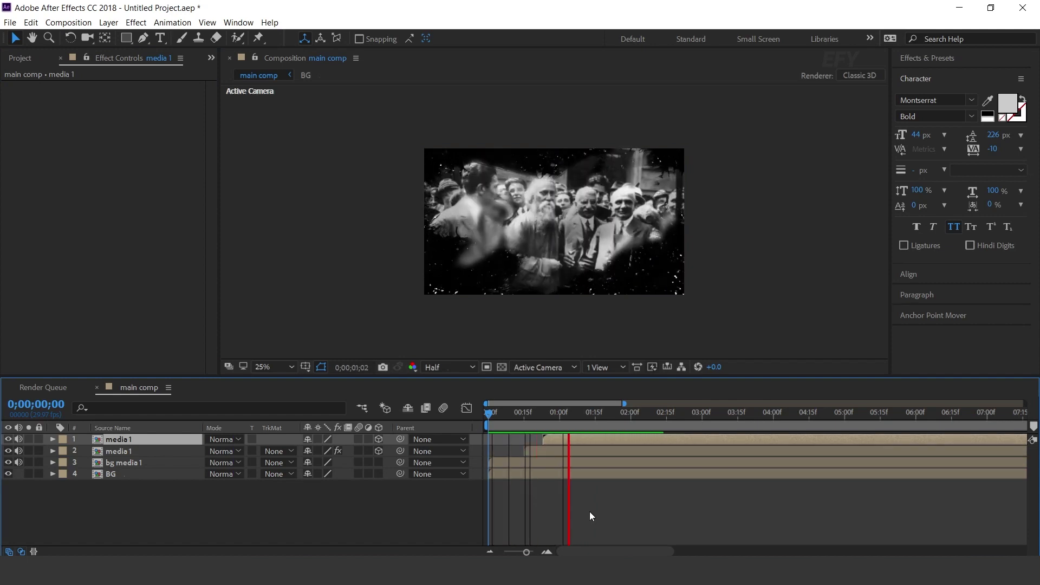
{"action": "left_click", "coordinate": [538, 414]}
{"action": "left_click_drag", "start_coordinate": [540, 413], "coordinate": [607, 417]}
- Show two horizontal views, push the blurred media 1 layer back in Z-depth in the Top view, and preview the result
{"action": "left_click", "coordinate": [596, 367]}
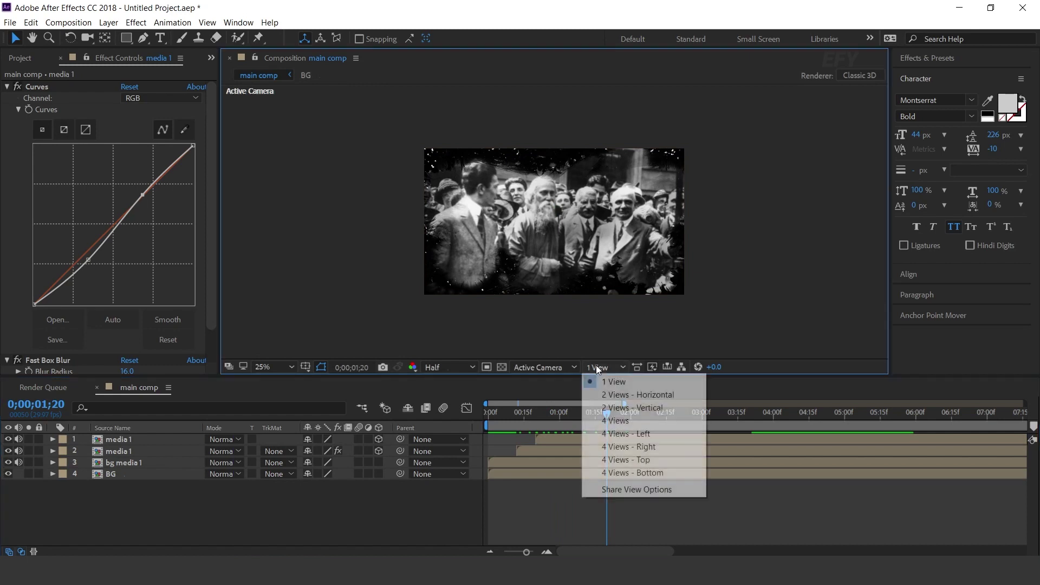
{"action": "left_click", "coordinate": [628, 395]}
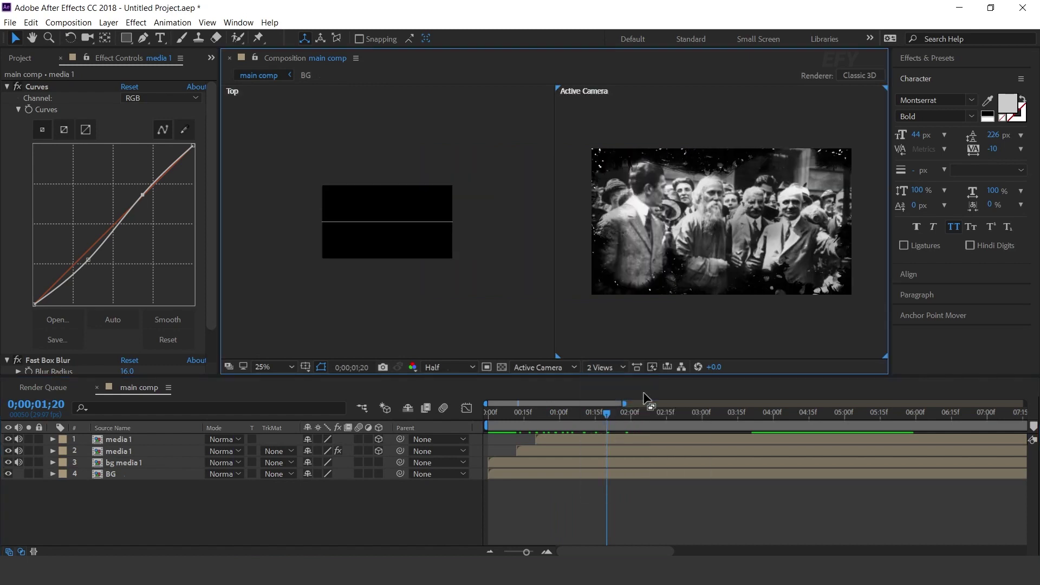
{"action": "left_click", "coordinate": [112, 454]}
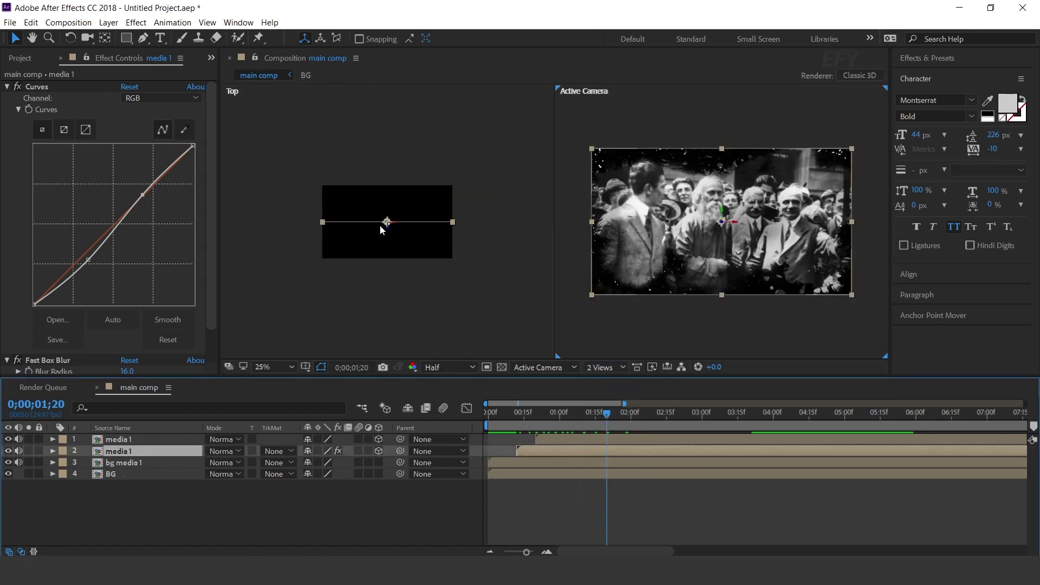
{"action": "left_click_drag", "start_coordinate": [387, 228], "coordinate": [390, 215]}
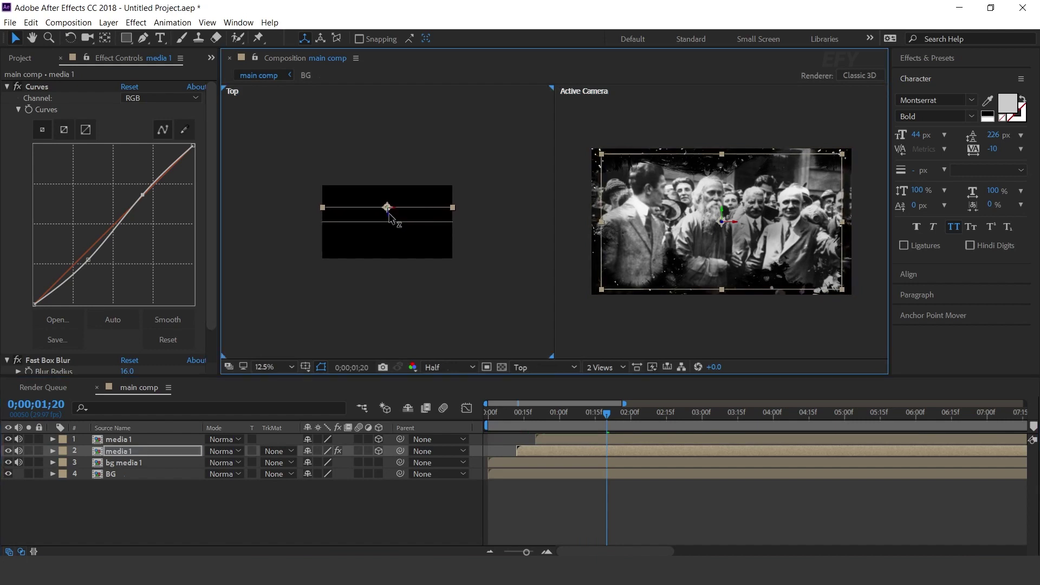
{"action": "key", "text": "space"}
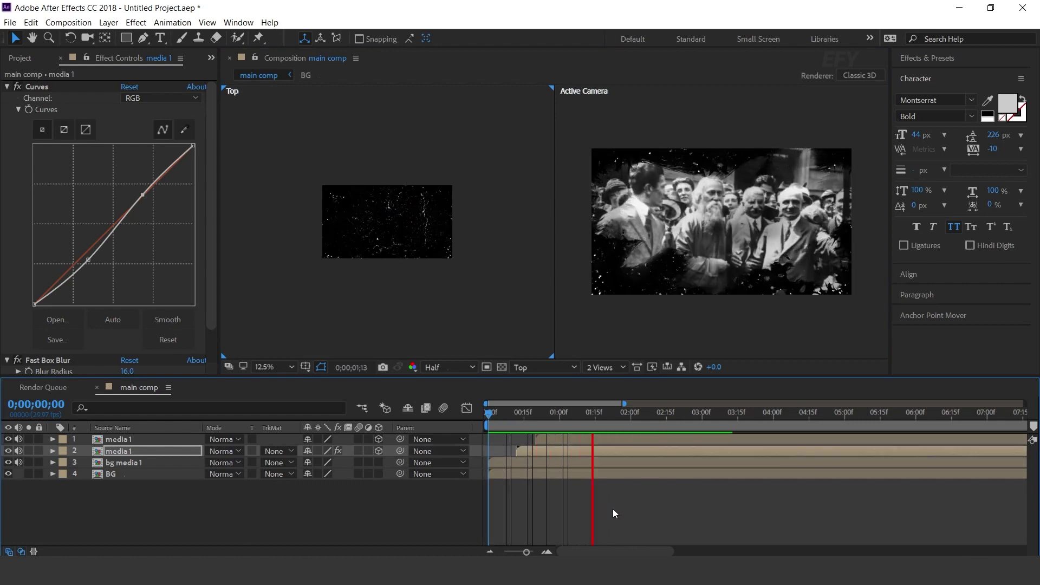
{"action": "left_click_drag", "start_coordinate": [512, 413], "coordinate": [661, 413]}
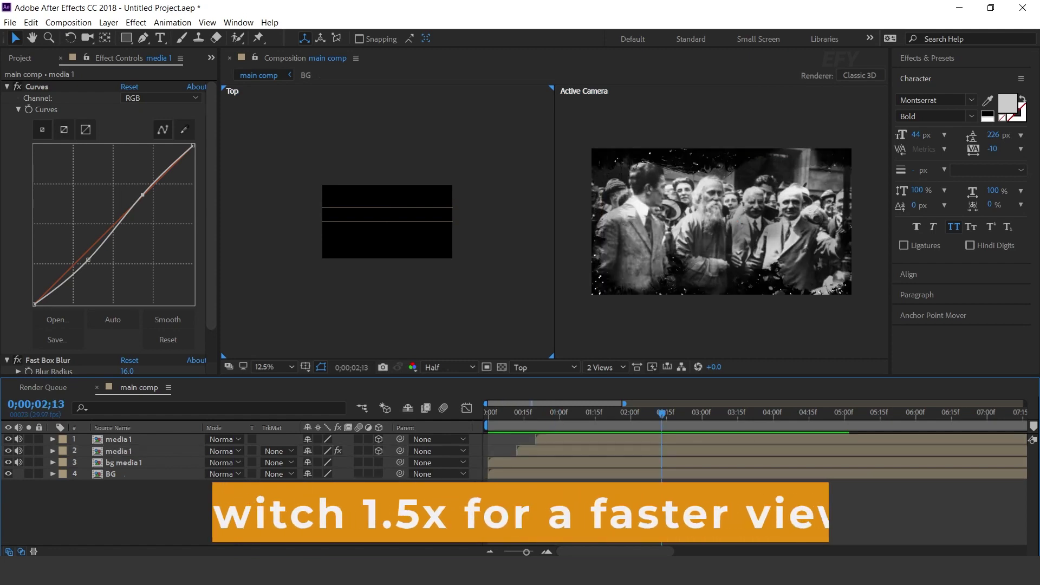
- Create a 3D null object in the main comp and parent both media 1 layers to it
{"action": "right_click", "coordinate": [409, 370]}
{"action": "mouse_move", "coordinate": [463, 381]}
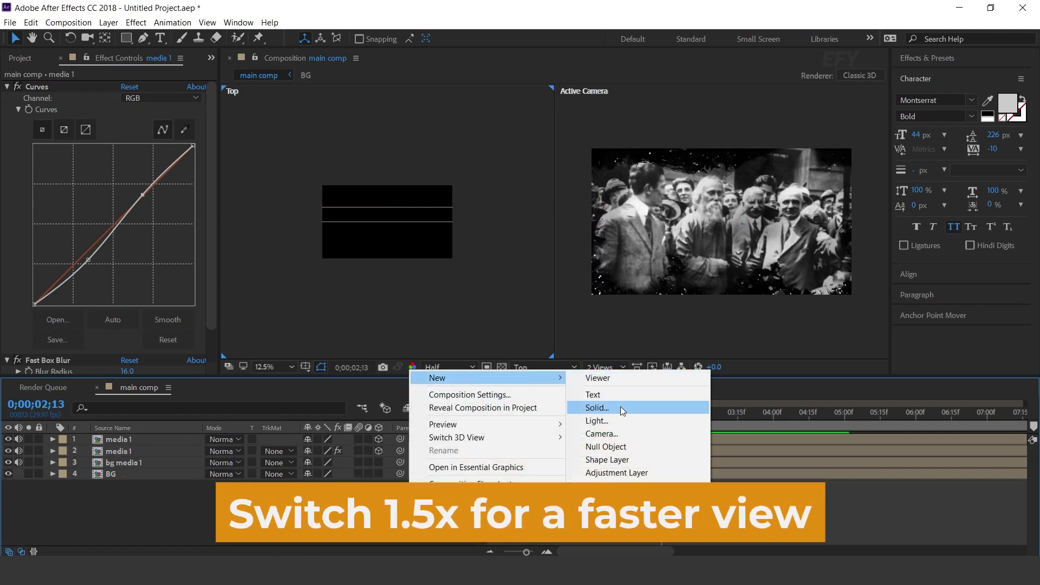
{"action": "left_click", "coordinate": [618, 448]}
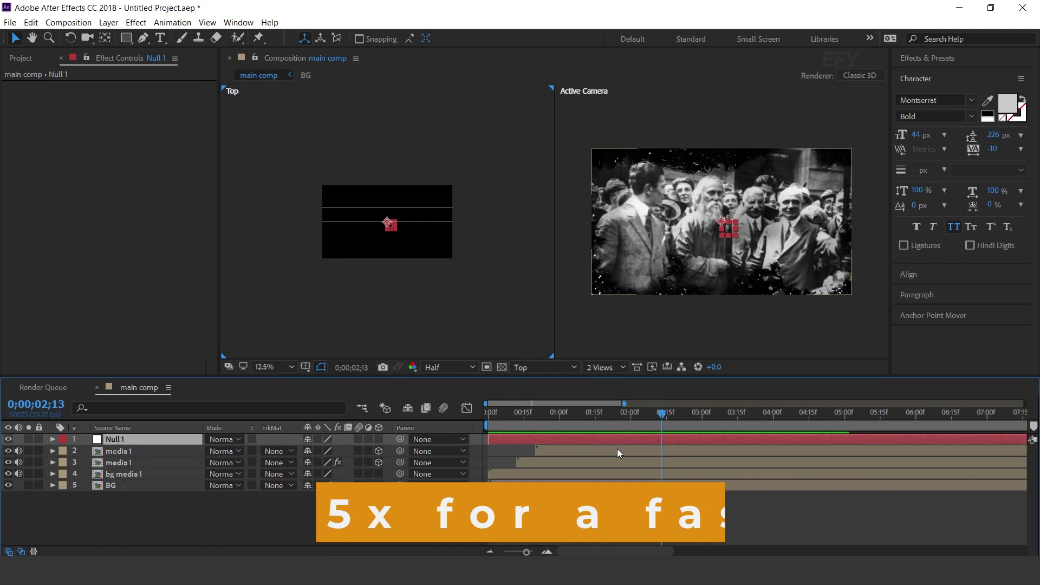
{"action": "left_click", "coordinate": [119, 450]}
{"action": "left_click", "coordinate": [128, 462], "text": "shift"}
{"action": "left_click_drag", "start_coordinate": [402, 450], "coordinate": [112, 442]}
{"action": "left_click", "coordinate": [112, 441]}
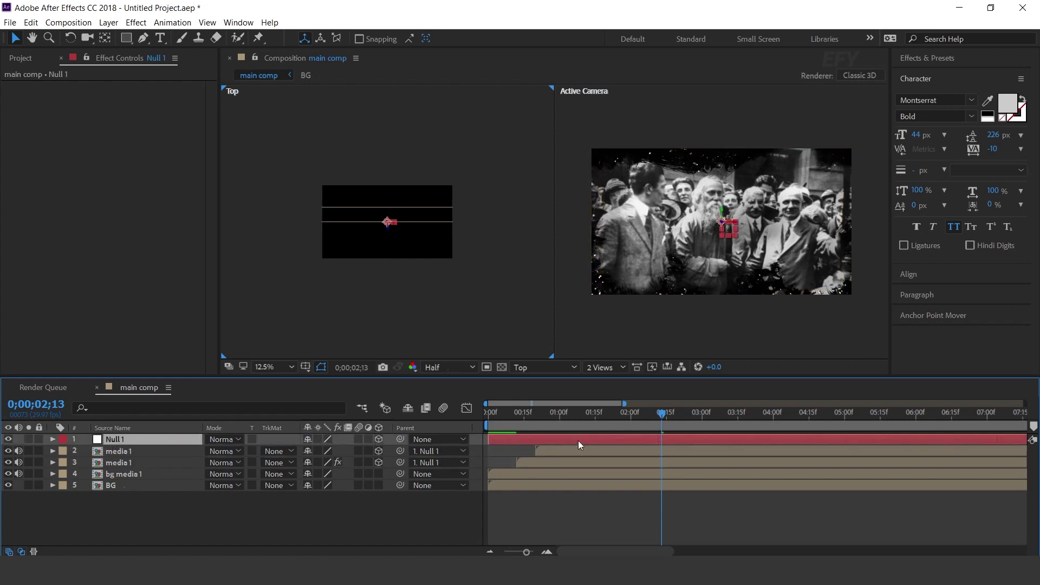
- Add the expression posterizeTime(5),wiggle(3,5) to the null's Position and preview the jitter from the beginning
{"action": "key", "text": "p"}
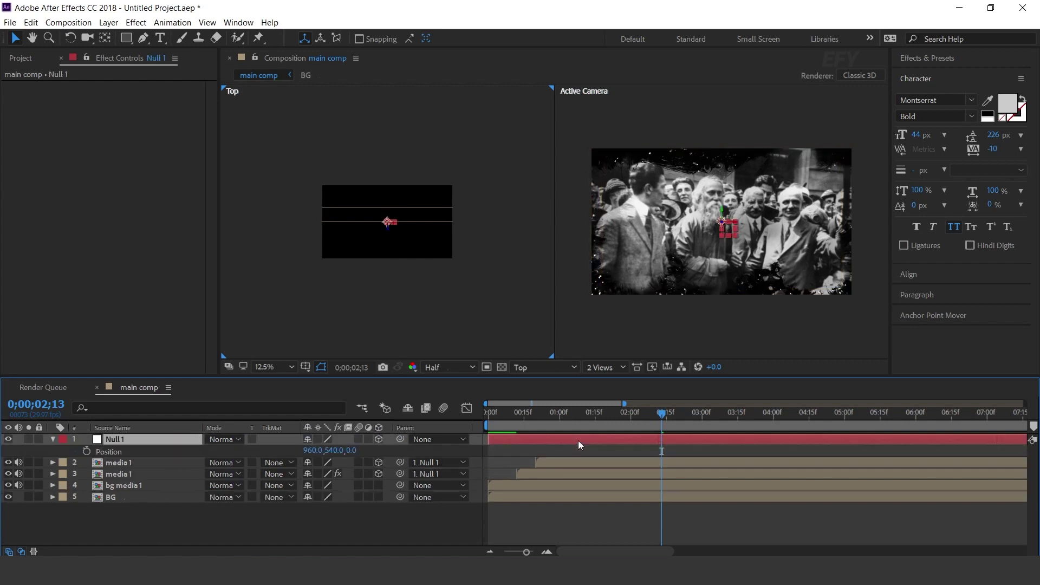
{"action": "left_click", "coordinate": [87, 452], "text": "alt"}
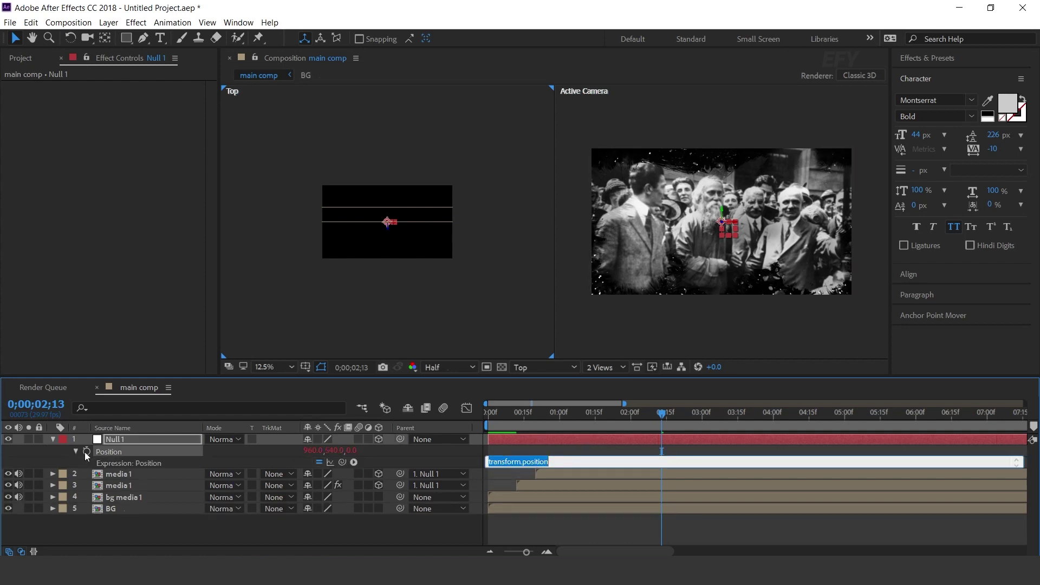
{"action": "type", "text": "posterizeTime(5),wiggle(3,5"}
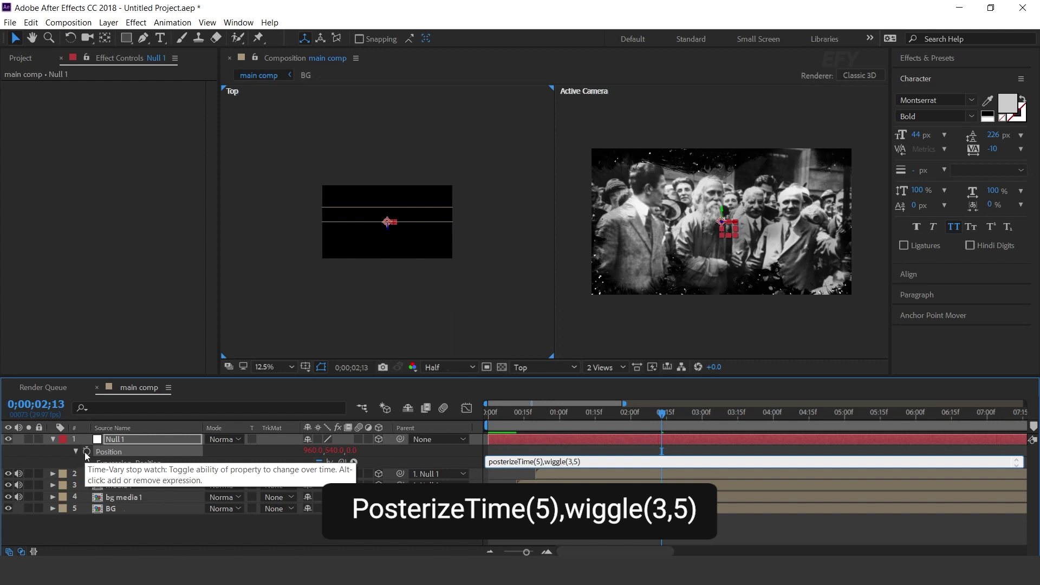
{"action": "key", "text": "KP_Enter"}
{"action": "left_click_drag", "start_coordinate": [522, 419], "coordinate": [439, 485]}
{"action": "key", "text": "space"}
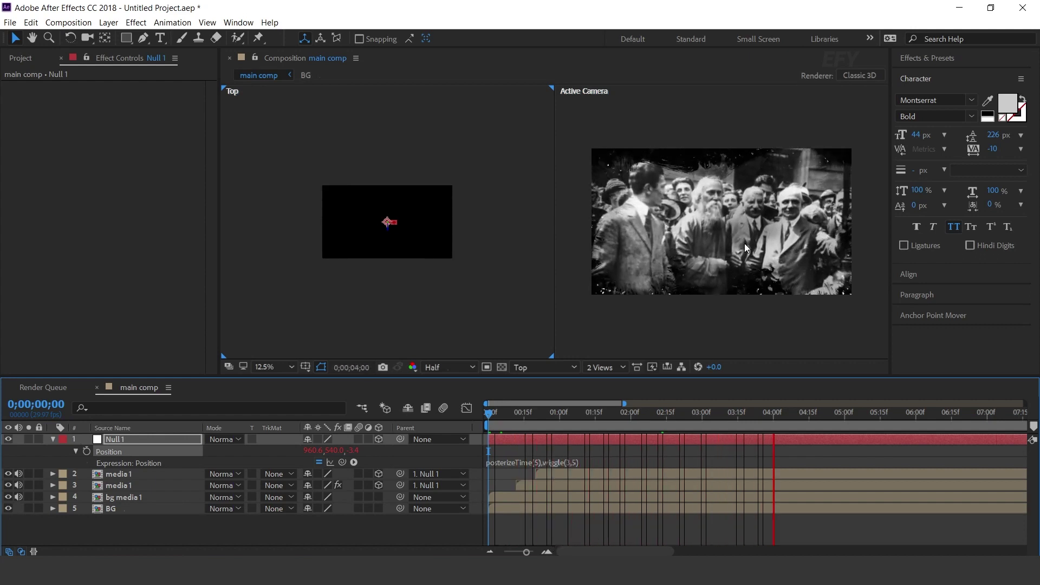
{"action": "key", "text": "space"}
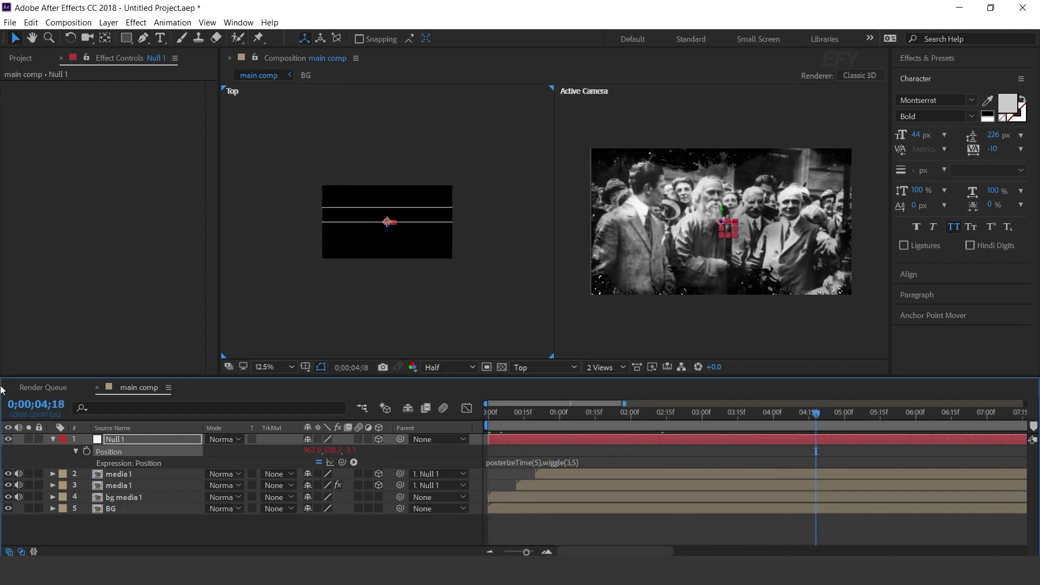
{"action": "left_click", "coordinate": [53, 440]}
{"action": "left_click", "coordinate": [261, 323]}
- Place the handwriting PNG (writing…png-1699.png) from the elements folder as the topmost layer of the main comp
{"action": "left_click", "coordinate": [21, 58]}
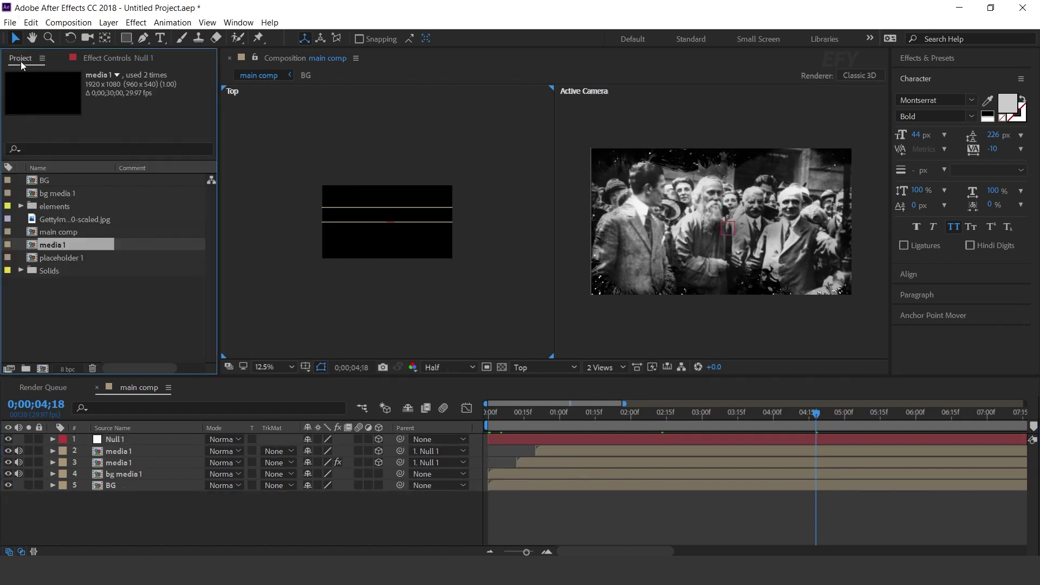
{"action": "left_click", "coordinate": [34, 207]}
{"action": "left_click", "coordinate": [20, 207]}
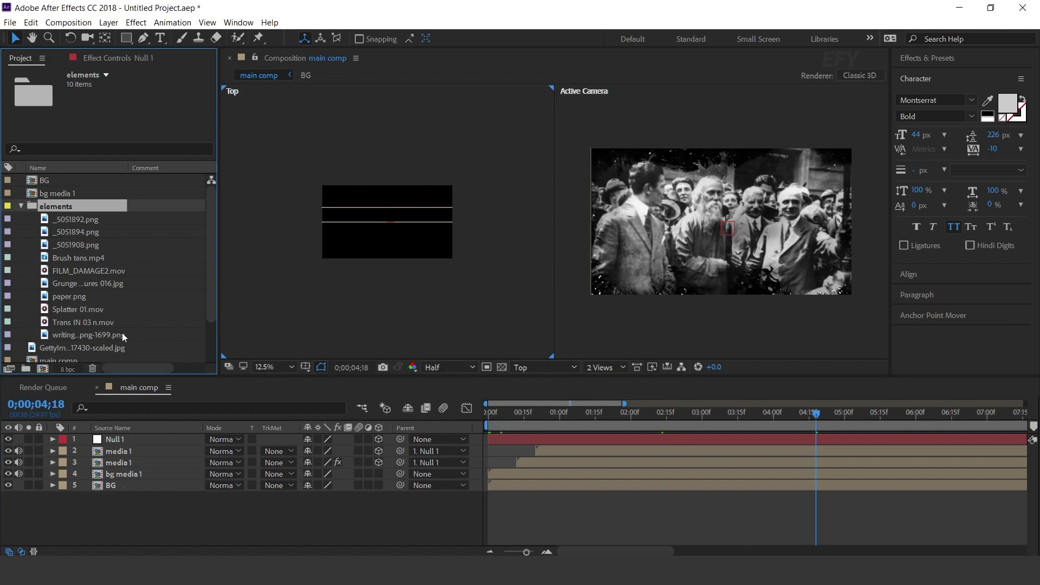
{"action": "left_click", "coordinate": [80, 336]}
{"action": "left_click_drag", "start_coordinate": [79, 336], "coordinate": [138, 438]}
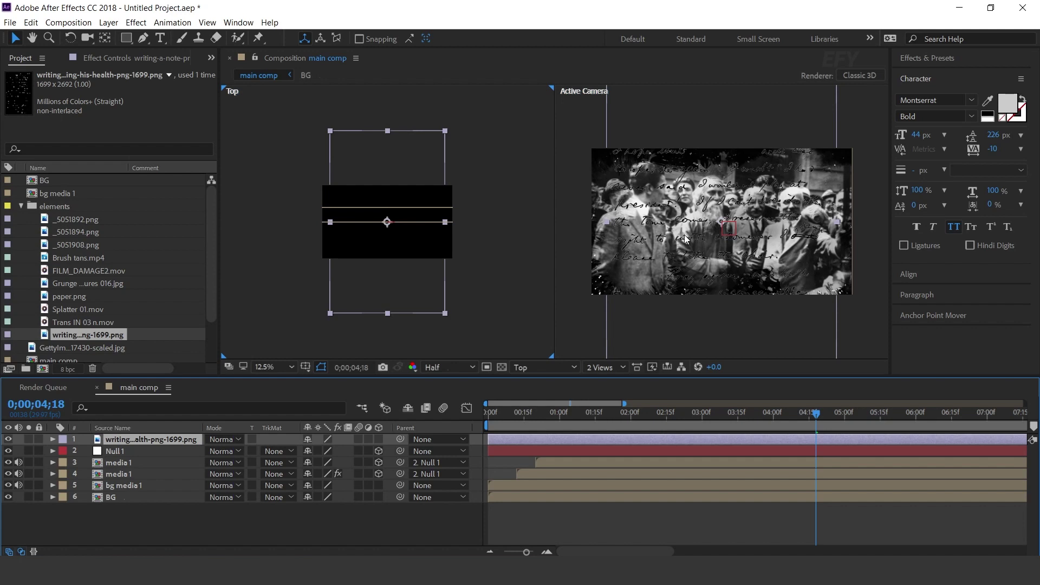
- Apply a Fill effect to the handwriting layer and set its color to white (FFFFFF)
{"action": "key", "text": "ctrl+space"}
{"action": "type", "text": "fil"}
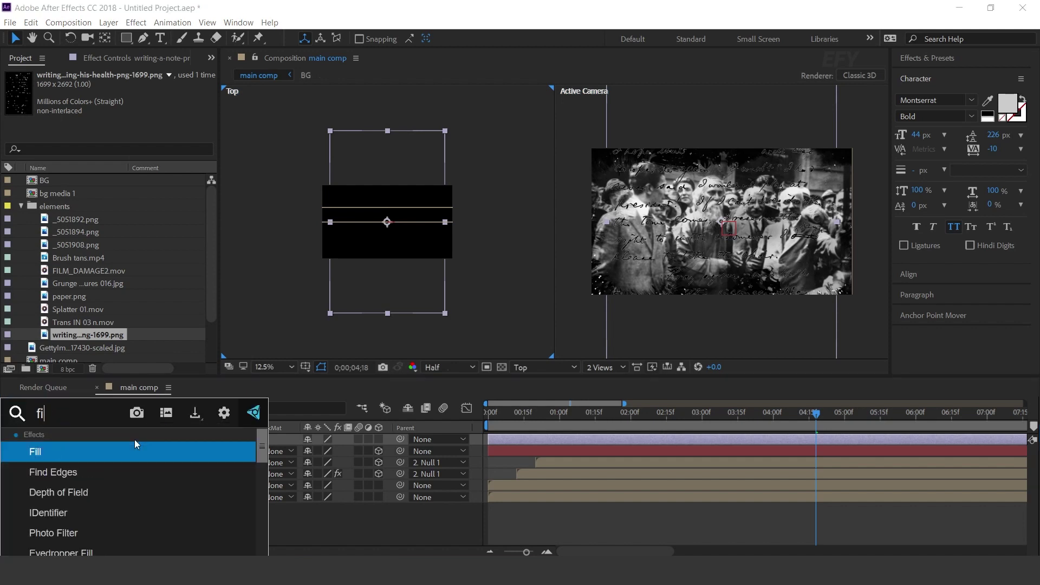
{"action": "key", "text": "Return"}
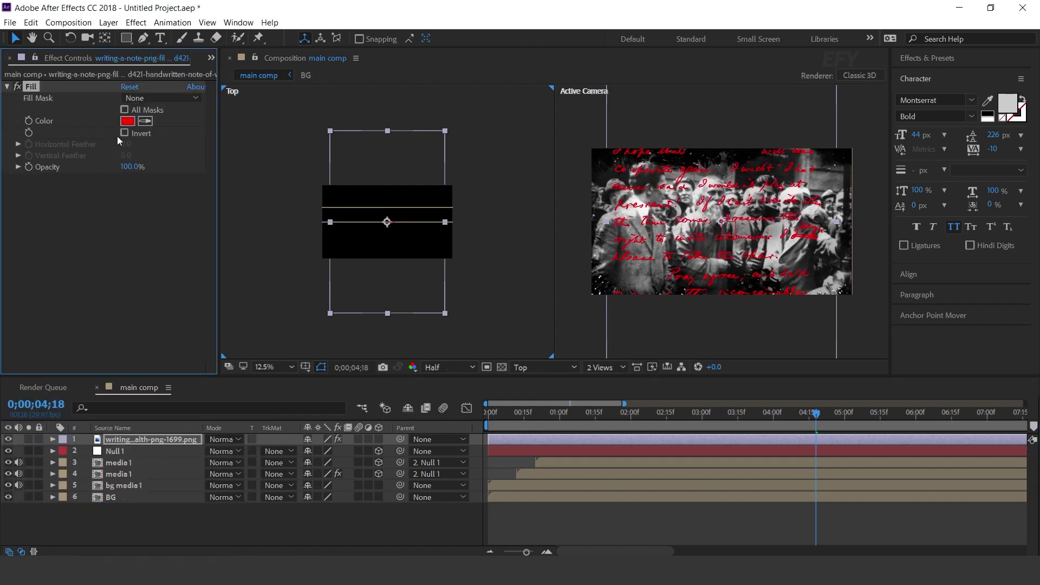
{"action": "left_click", "coordinate": [128, 121]}
{"action": "left_click", "coordinate": [24, 293]}
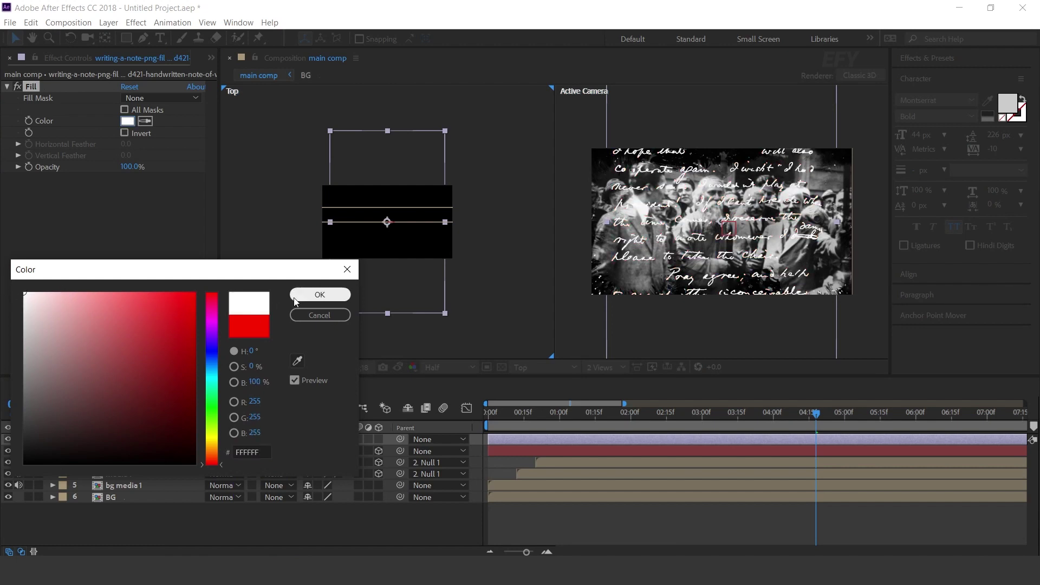
{"action": "left_click", "coordinate": [319, 294]}
- Set the handwriting layer's opacity to 20%
{"action": "key", "text": "="}
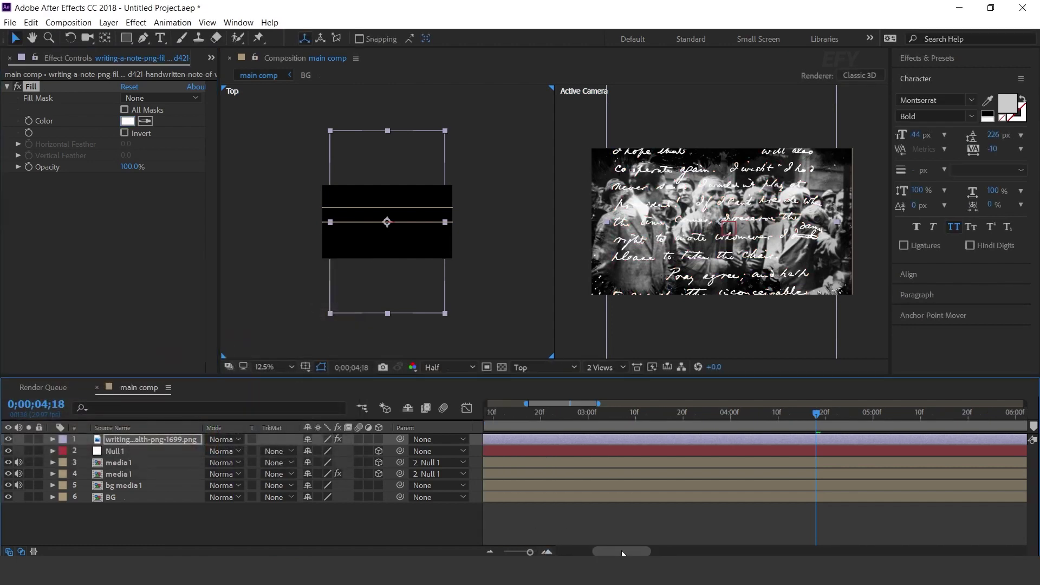
{"action": "left_click_drag", "start_coordinate": [622, 553], "coordinate": [518, 551]}
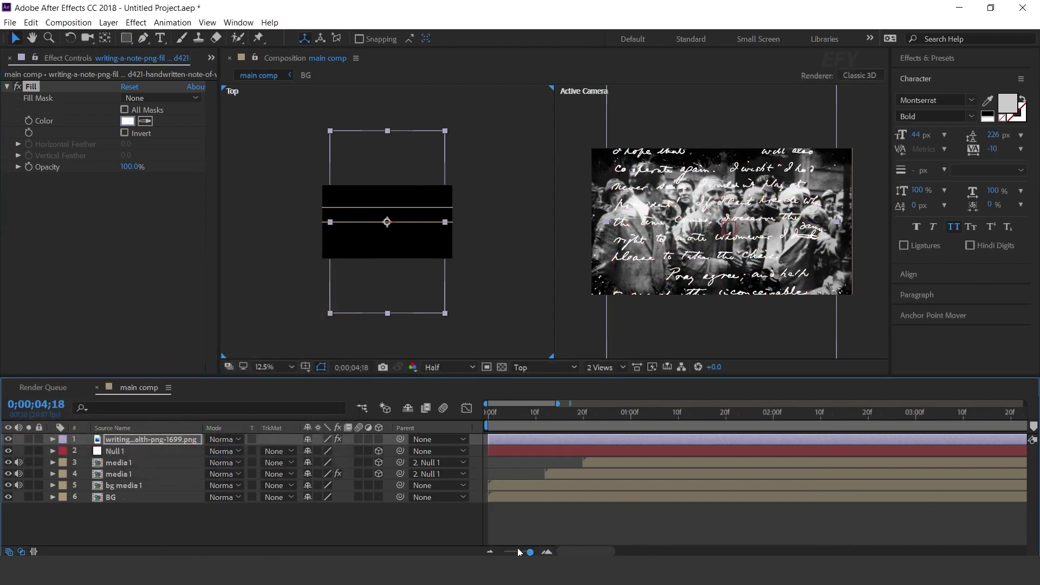
{"action": "left_click", "coordinate": [126, 440]}
{"action": "key", "text": "t"}
{"action": "left_click", "coordinate": [310, 452]}
{"action": "type", "text": "20"}
{"action": "key", "text": "Return"}
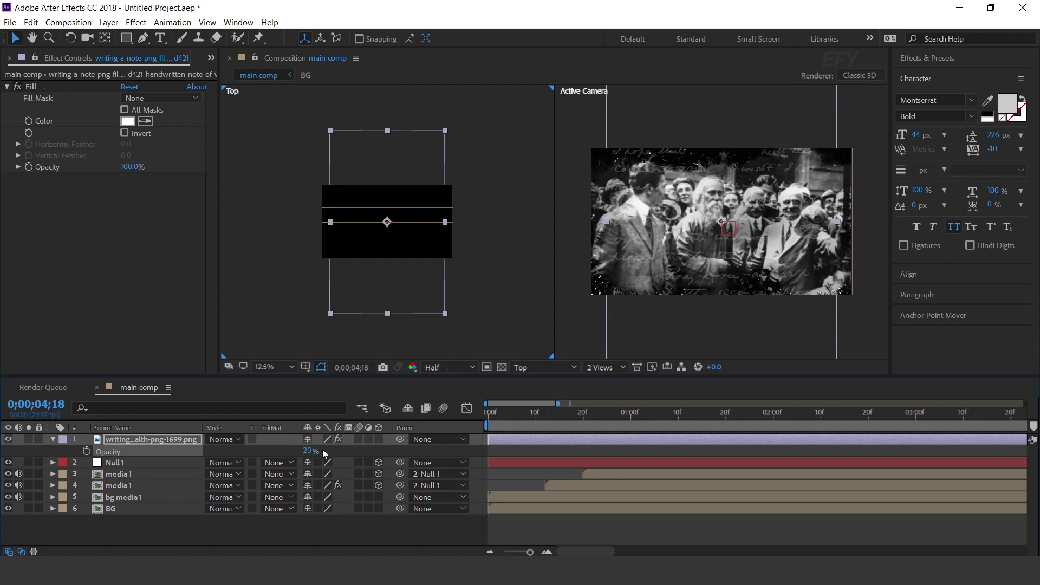
- Make the handwriting layer 3D and scale it down to 25%
{"action": "left_click", "coordinate": [378, 440]}
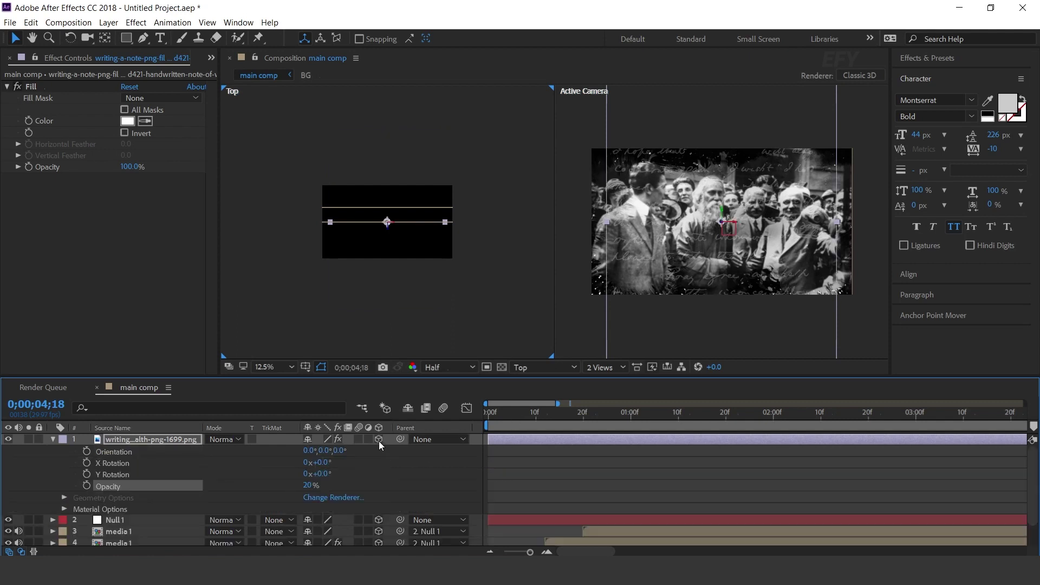
{"action": "key", "text": "s"}
{"action": "left_click_drag", "start_coordinate": [379, 451], "coordinate": [358, 453]}
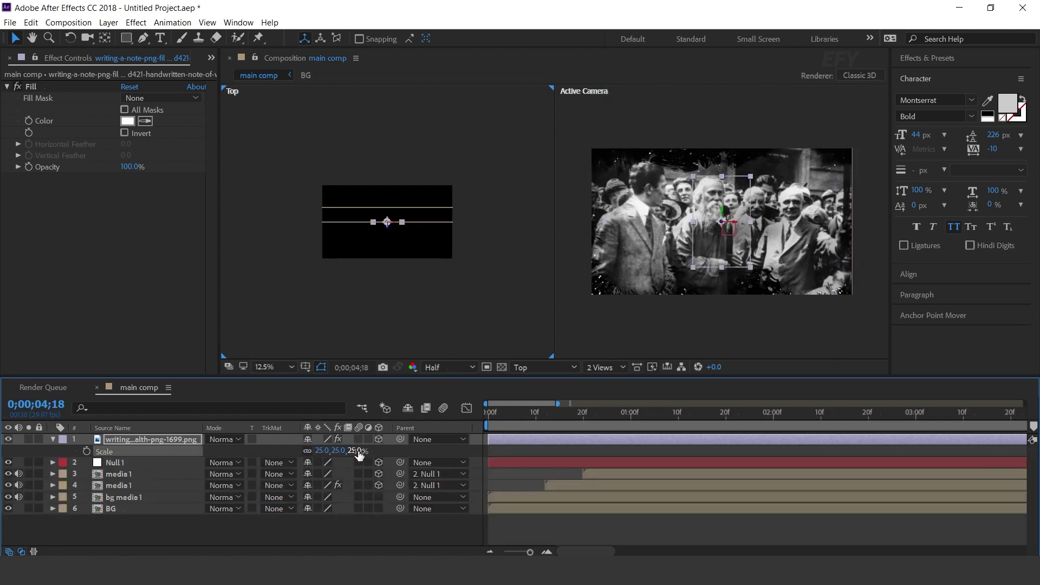
- Move the handwriting layer in front of the photo layers, to about Z -112, and over to the left edge of the frame
{"action": "scroll", "coordinate": [366, 198], "scroll_direction": "up", "scroll_amount": 2}
{"action": "left_click_drag", "start_coordinate": [404, 249], "coordinate": [501, 247]}
{"action": "key", "text": "v"}
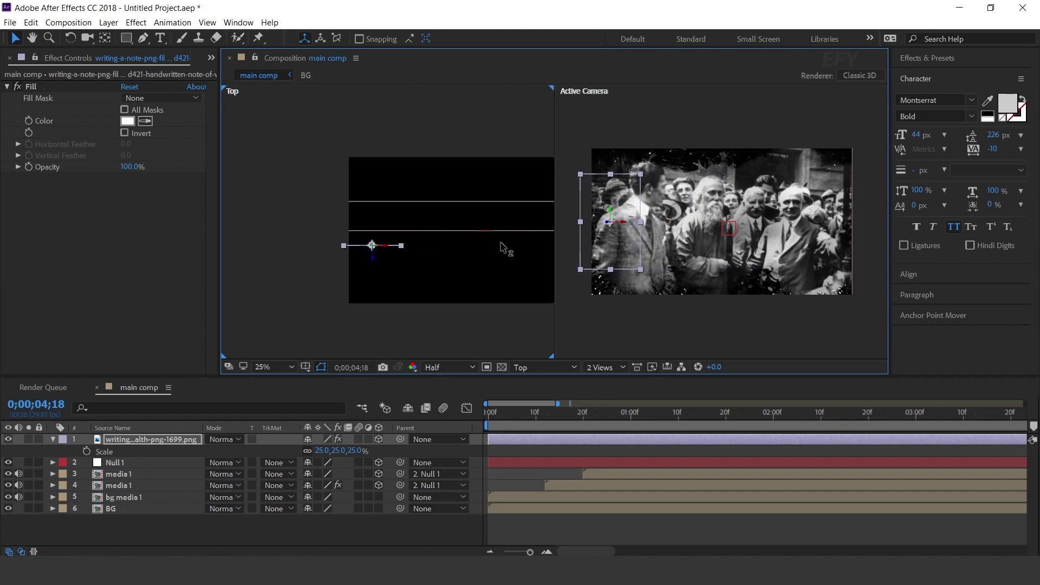
{"action": "left_click_drag", "start_coordinate": [624, 226], "coordinate": [635, 228]}
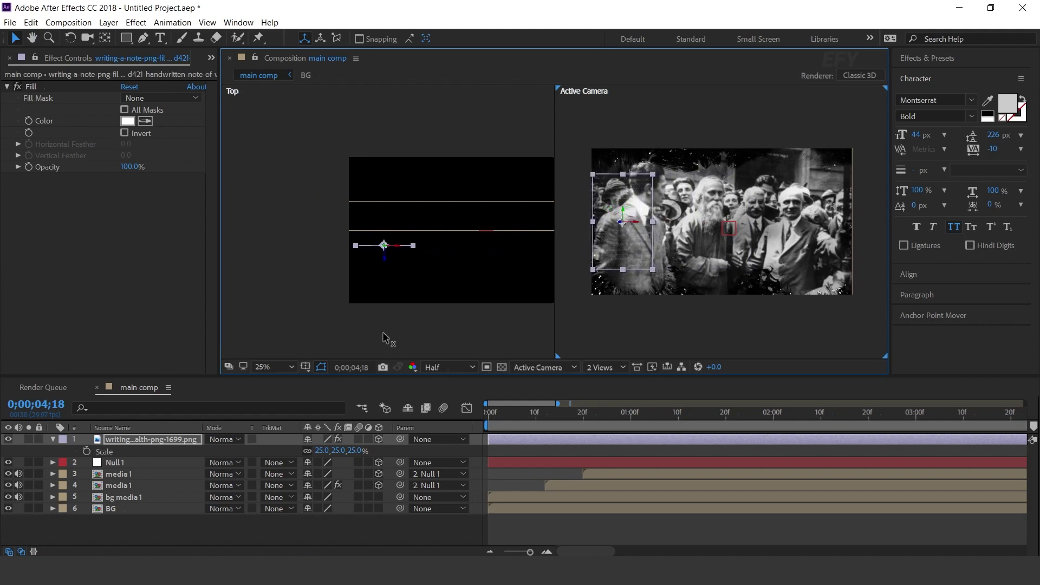
- Duplicate the handwriting layer, placing the copy at the frame's lower-right corner (about 1716, 868) and the original at the upper left (about 260, 428)
{"action": "left_click", "coordinate": [138, 440]}
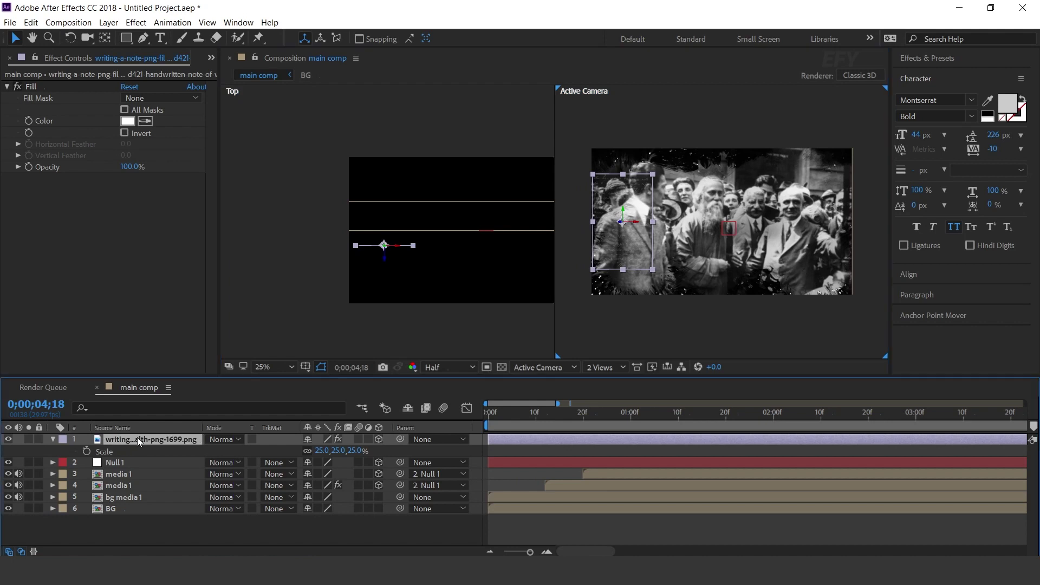
{"action": "key", "text": "ctrl+d"}
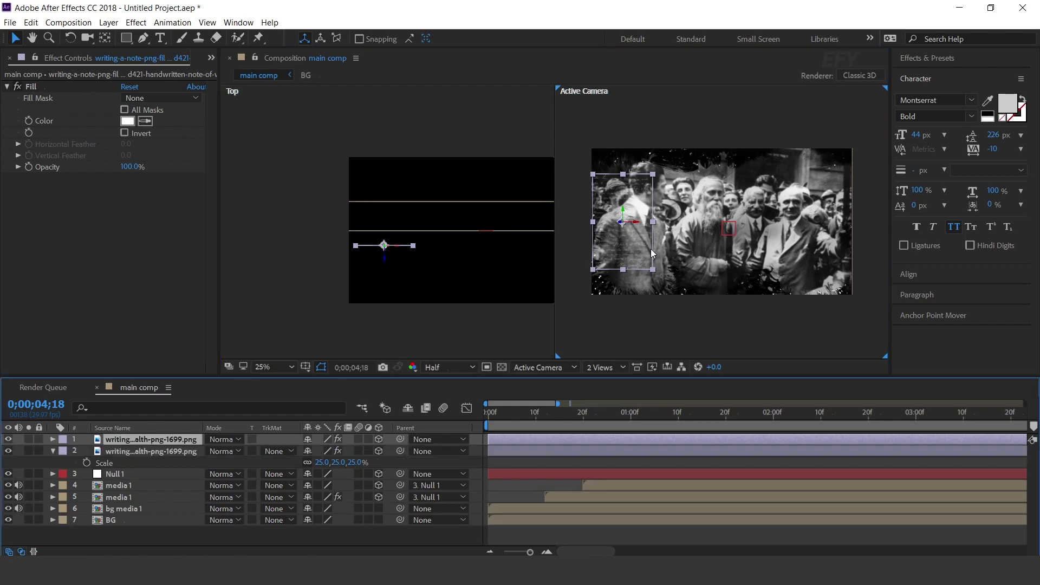
{"action": "left_click_drag", "start_coordinate": [636, 223], "coordinate": [828, 215]}
{"action": "left_click_drag", "start_coordinate": [830, 240], "coordinate": [831, 262]}
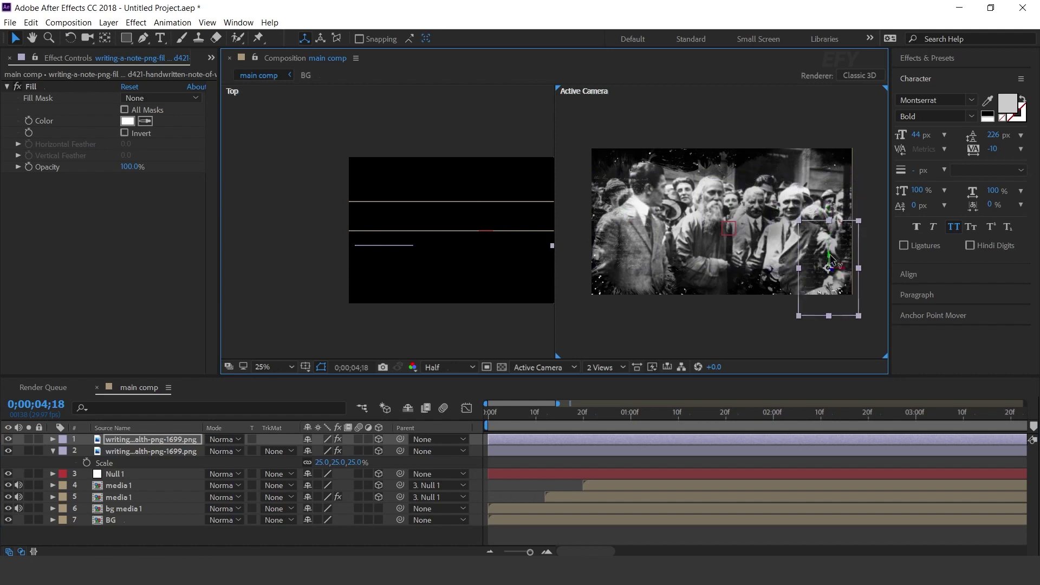
{"action": "left_click", "coordinate": [624, 226]}
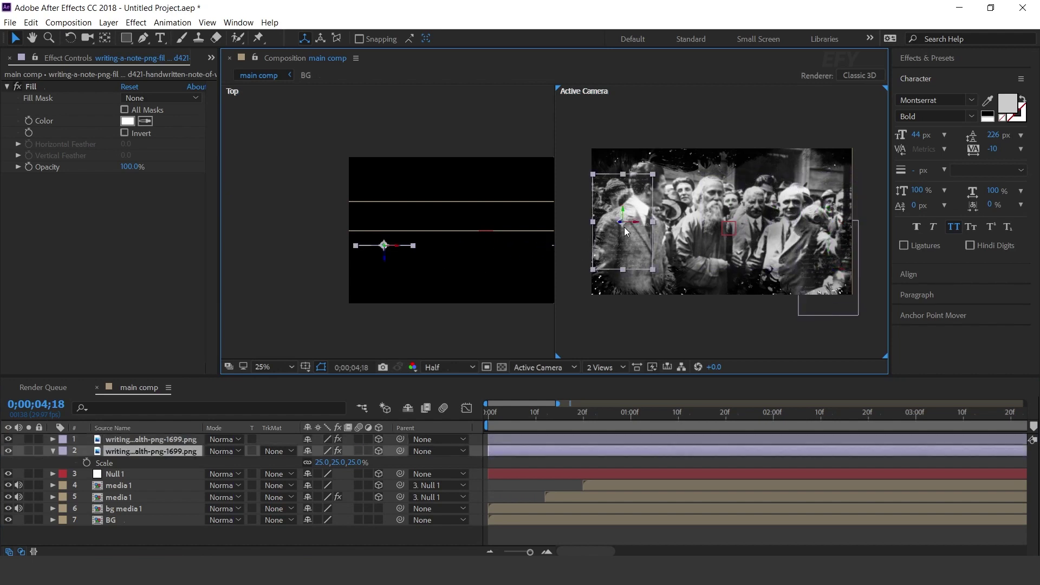
{"action": "left_click_drag", "start_coordinate": [620, 205], "coordinate": [620, 193]}
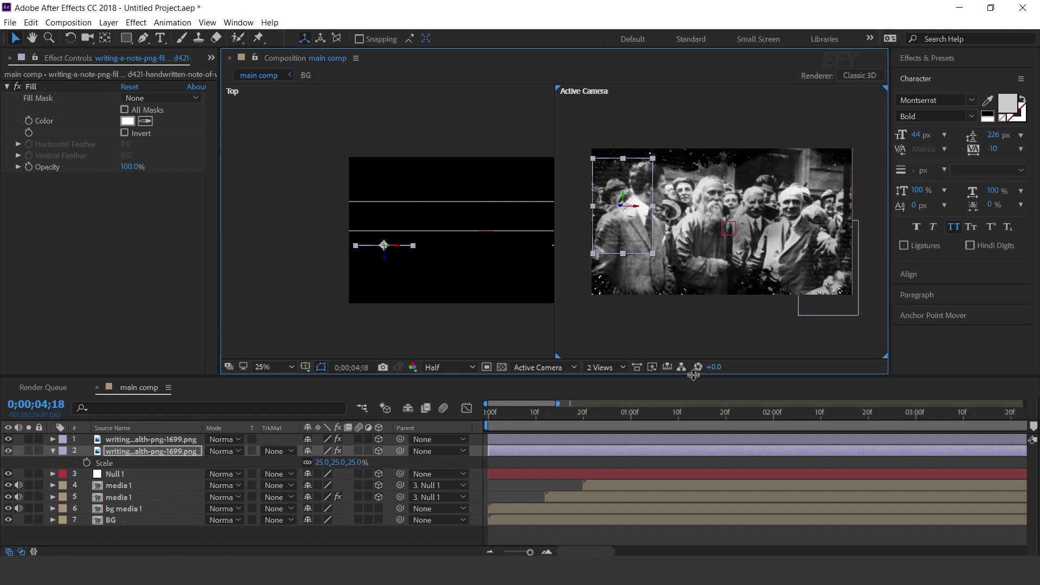
- Keyframe both handwriting layers' opacity from 0% at the first frame to 20% at frame 10, and preview the fade-in
{"action": "left_click_drag", "start_coordinate": [508, 417], "coordinate": [578, 433]}
{"action": "left_click", "coordinate": [566, 438], "text": "shift"}
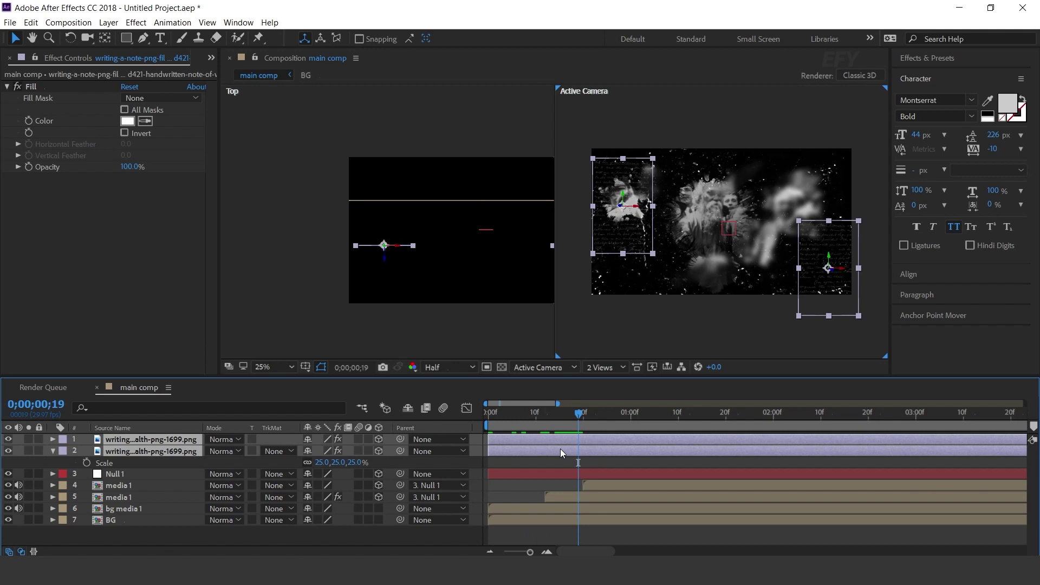
{"action": "key", "text": "t"}
{"action": "left_click", "coordinate": [536, 425]}
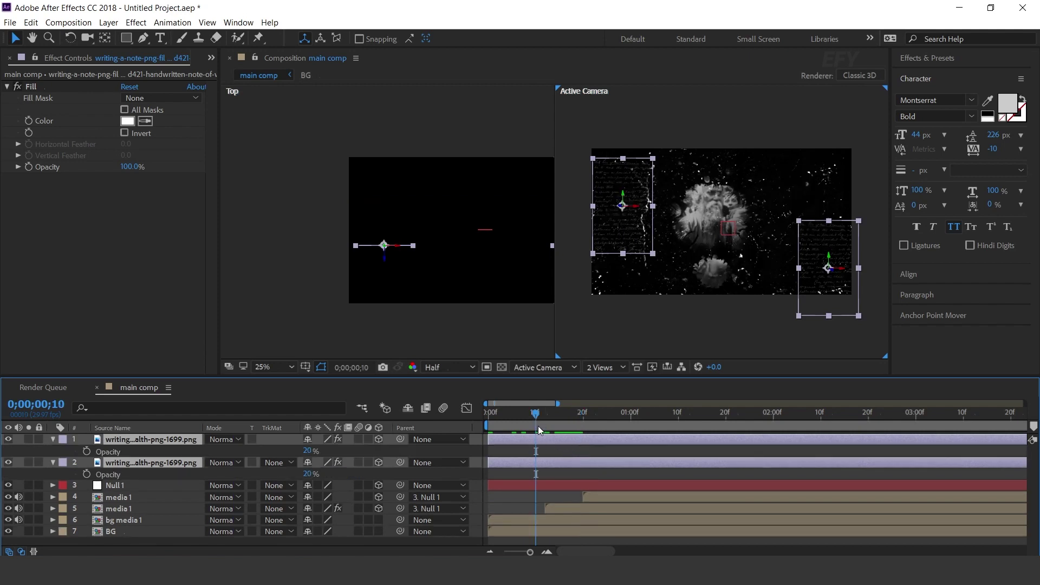
{"action": "left_click", "coordinate": [87, 452]}
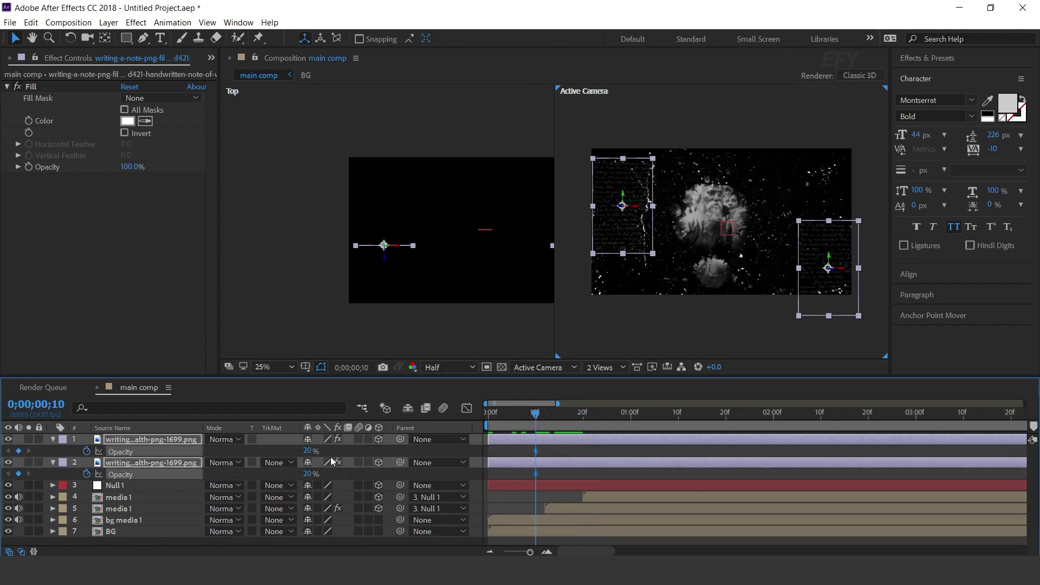
{"action": "key", "text": "Home"}
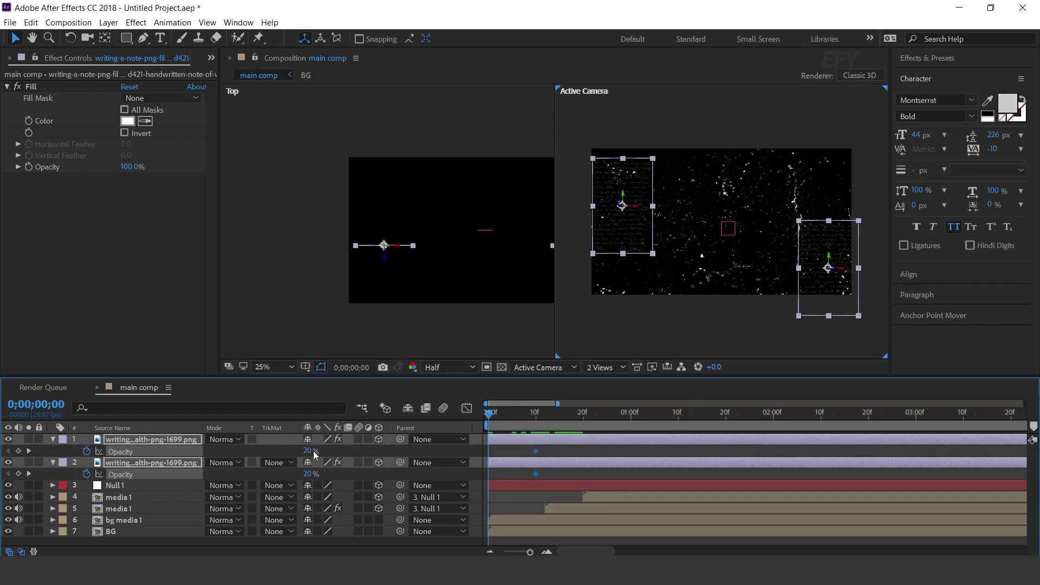
{"action": "type", "text": "0"}
{"action": "key", "text": "Return"}
{"action": "key", "text": "space"}
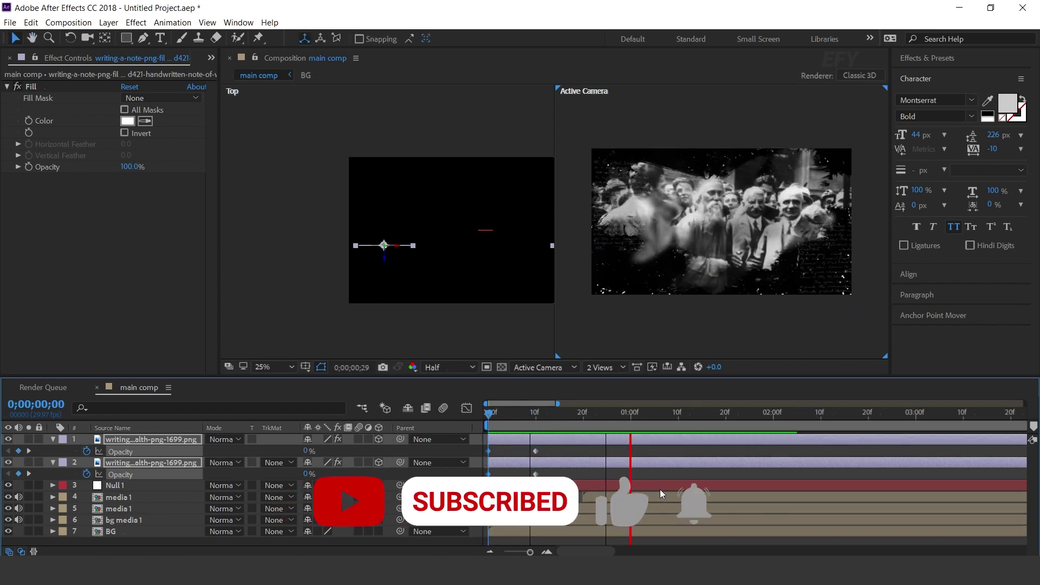
{"action": "left_click_drag", "start_coordinate": [567, 413], "coordinate": [656, 414]}
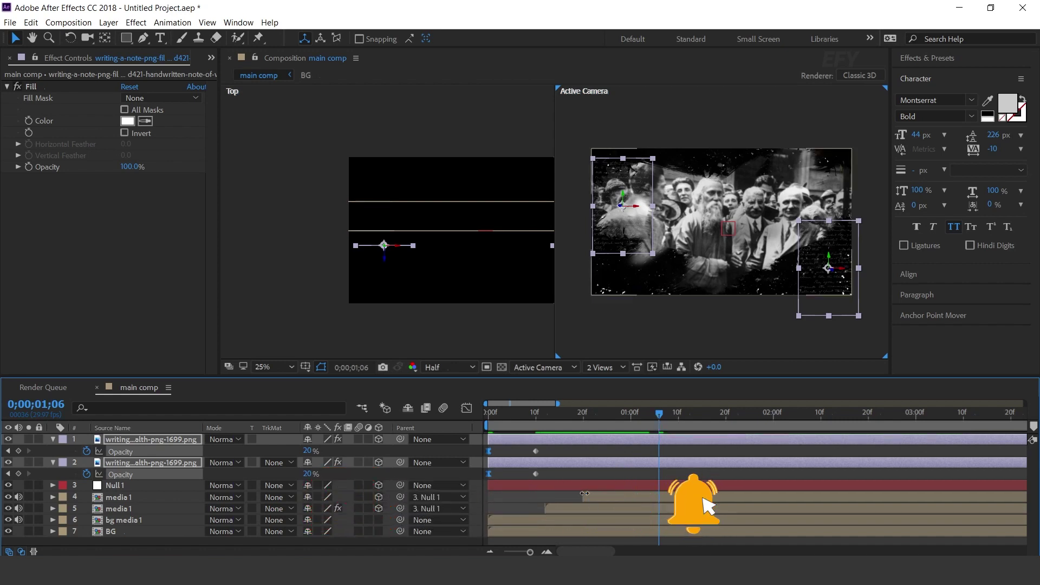
- Add the expression posterizeTime(5),wiggle(2,5) to the top handwriting layer's Position, copying the expression text
{"action": "left_click", "coordinate": [571, 453]}
{"action": "key", "text": "p"}
{"action": "left_click", "coordinate": [523, 439]}
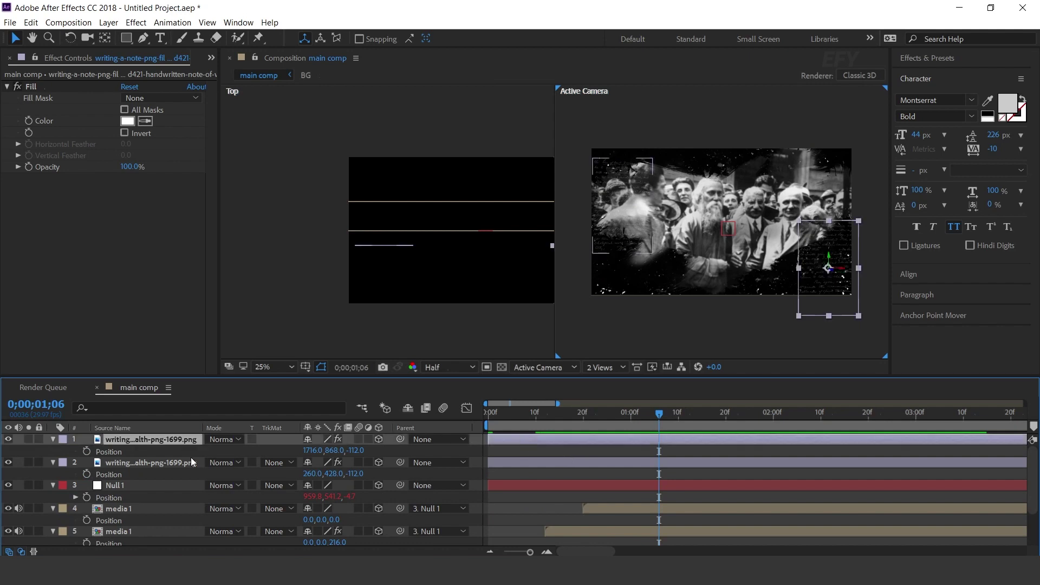
{"action": "left_click", "coordinate": [87, 451], "text": "alt"}
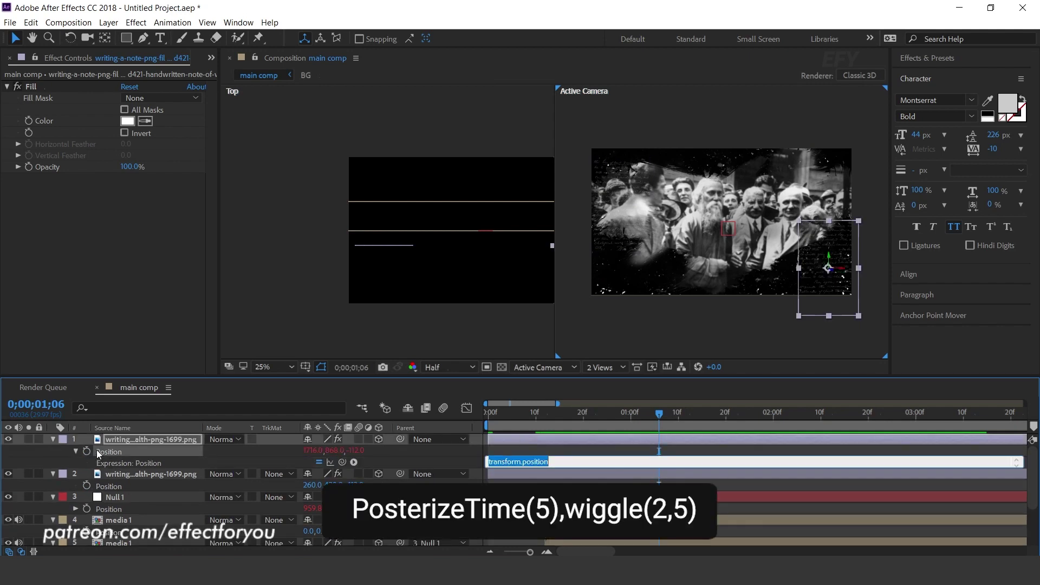
{"action": "type", "text": "posterizeTime"}
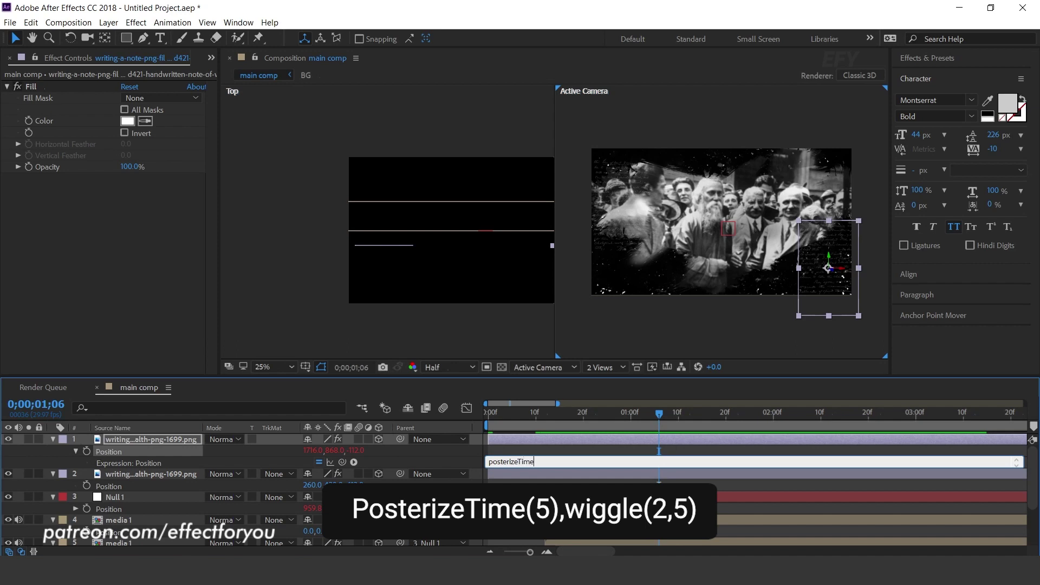
{"action": "type", "text": "(5),wiggle("}
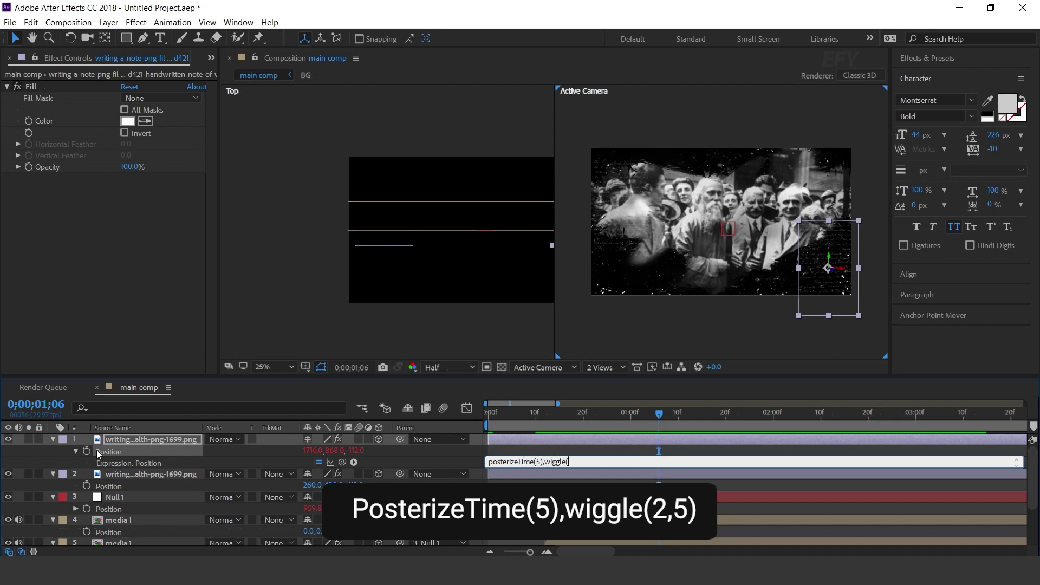
{"action": "key", "text": "ctrl+a"}
{"action": "key", "text": "ctrl+c"}
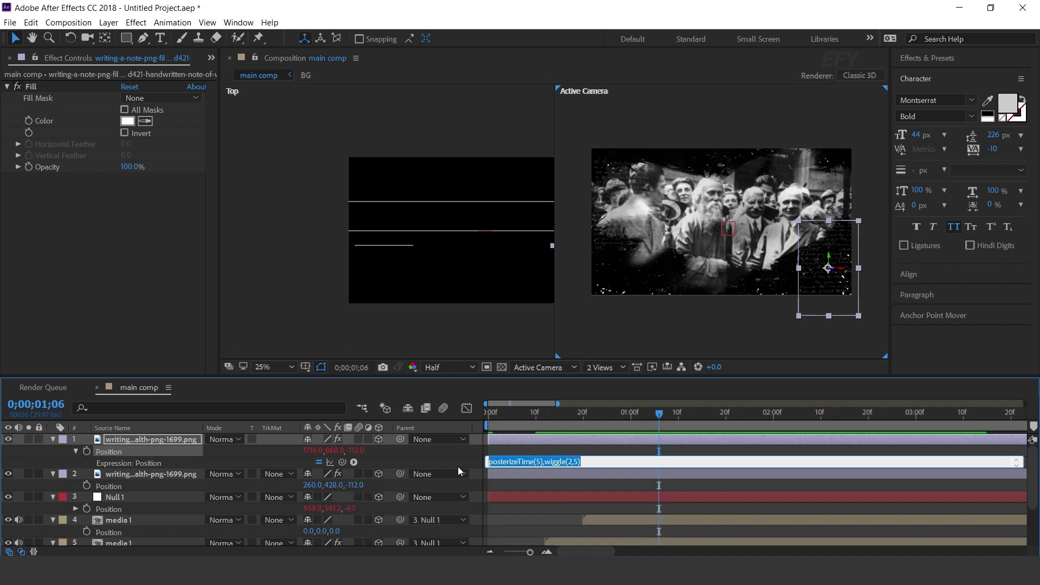
{"action": "left_click", "coordinate": [537, 440]}
- Paste posterizeTime(5),wiggle(2,5) as the second handwriting layer's Position expression and preview the jitter
{"action": "left_click", "coordinate": [522, 478]}
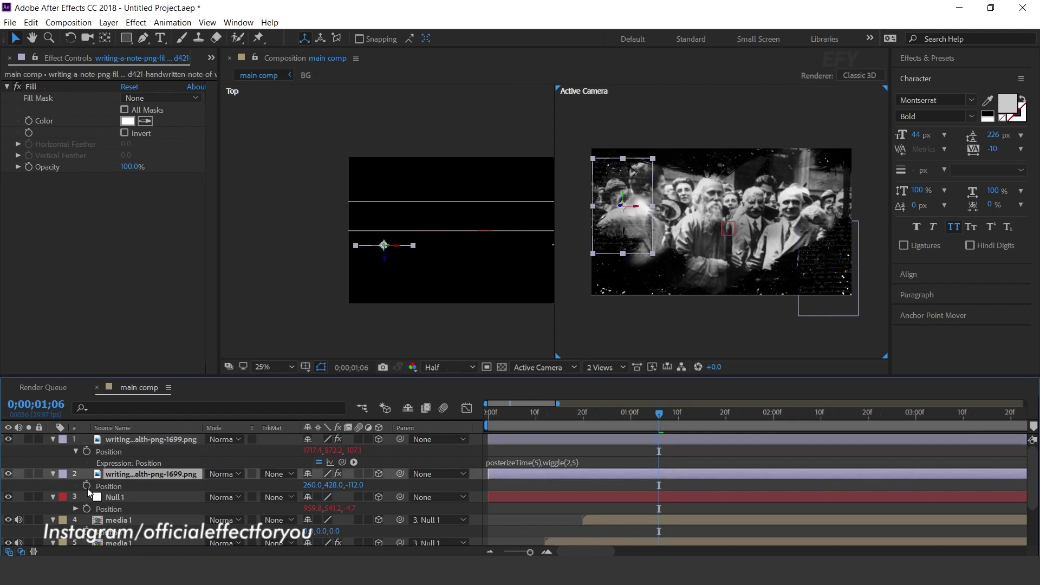
{"action": "left_click", "coordinate": [87, 487], "text": "alt"}
{"action": "key", "text": "ctrl+v"}
{"action": "left_click", "coordinate": [542, 477]}
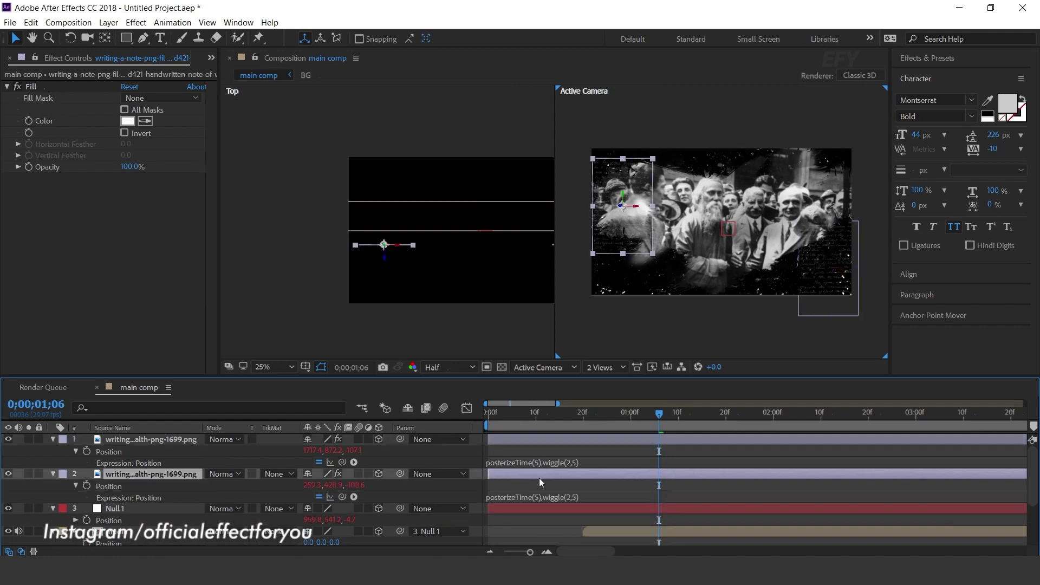
{"action": "left_click", "coordinate": [570, 412]}
{"action": "key", "text": "space"}
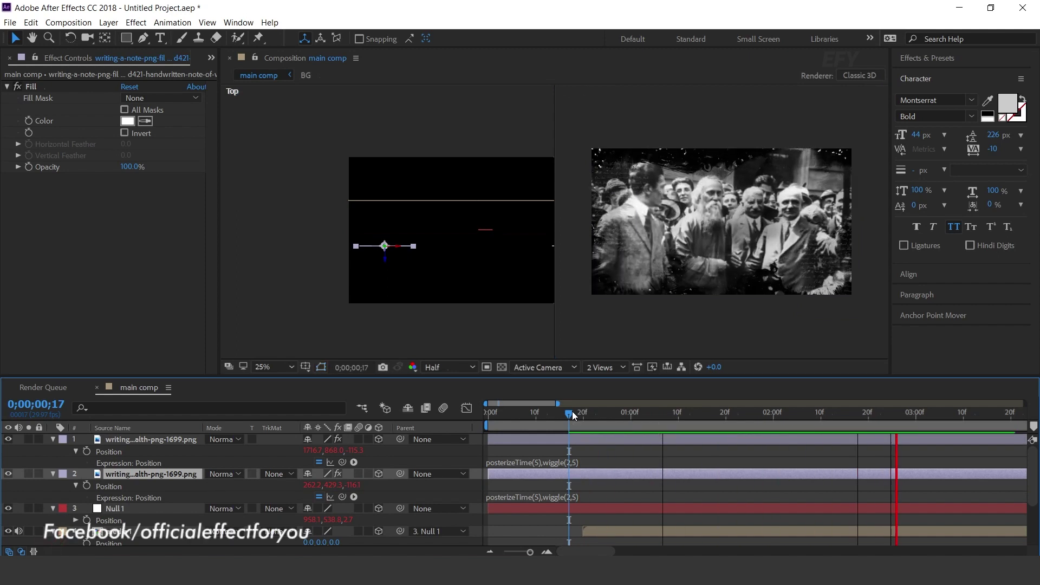
{"action": "left_click_drag", "start_coordinate": [573, 415], "coordinate": [580, 415]}
{"action": "key", "text": "u"}
{"action": "left_click", "coordinate": [479, 455]}
{"action": "left_click_drag", "start_coordinate": [578, 413], "coordinate": [617, 412]}
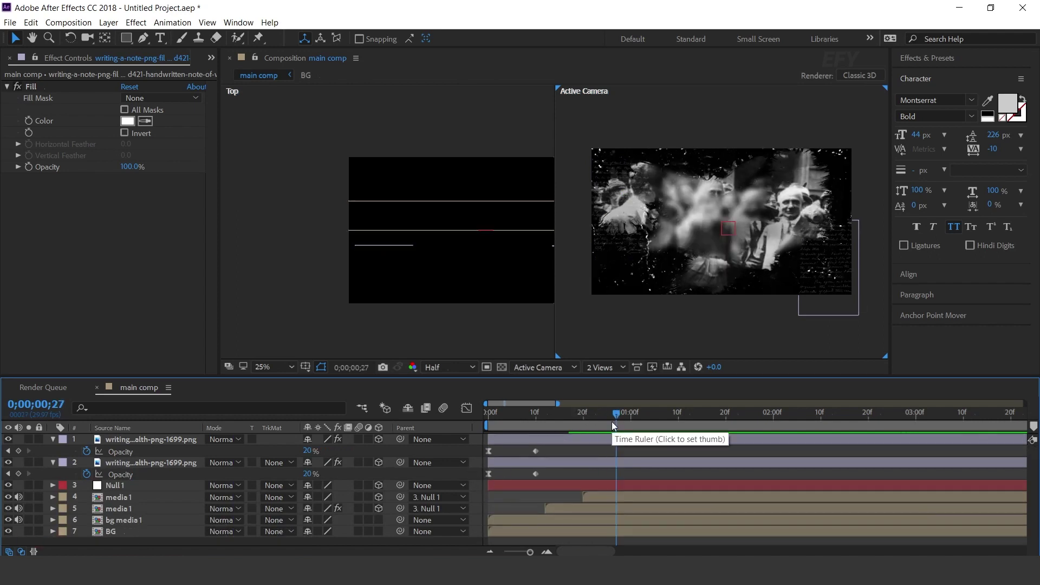
- Place Micro Dirt 01.mov from the elements folder as the topmost layer and set its blending mode to Screen
{"action": "key", "text": "ctrl+0"}
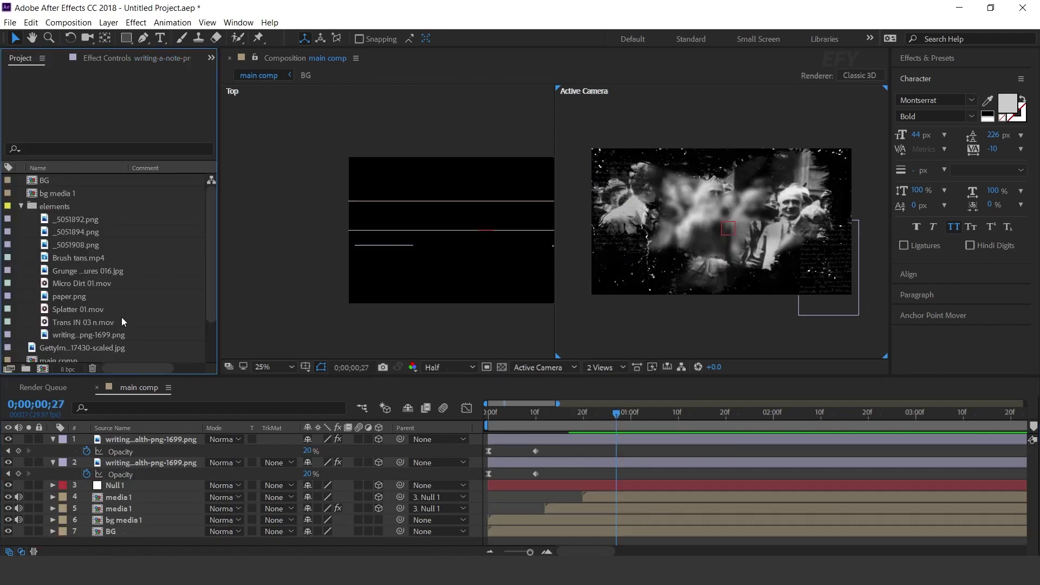
{"action": "left_click", "coordinate": [89, 284]}
{"action": "left_click_drag", "start_coordinate": [84, 284], "coordinate": [178, 433]}
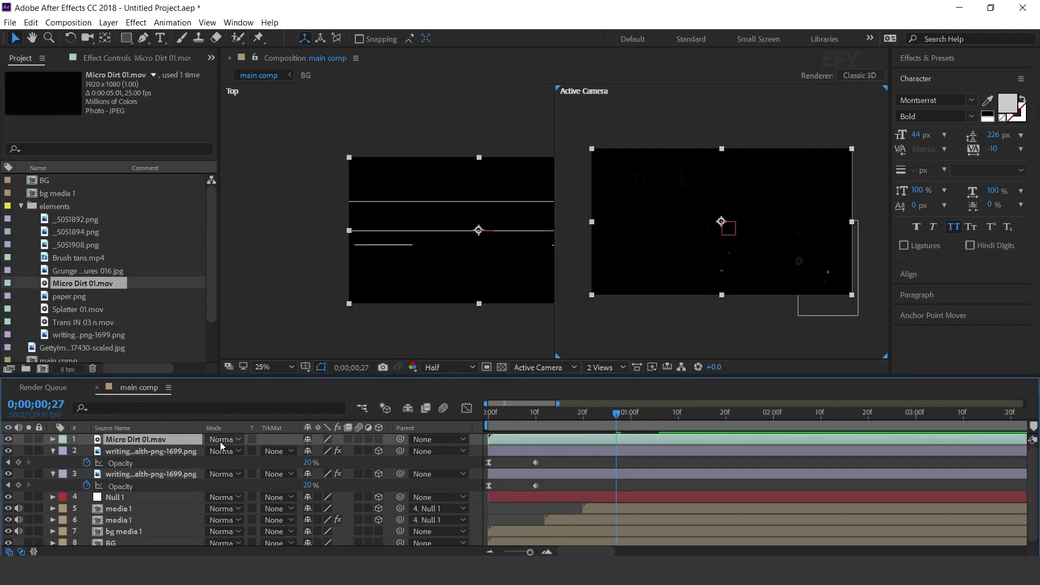
{"action": "left_click", "coordinate": [220, 441]}
{"action": "left_click", "coordinate": [275, 225]}
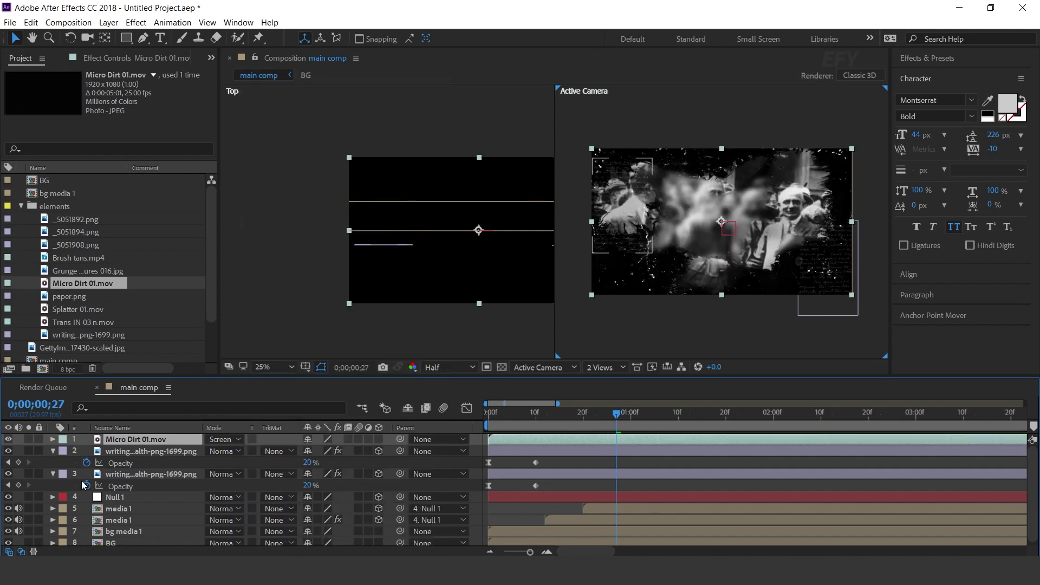
- Place paper.png as the topmost layer, blended with Soft Light at 60% opacity
{"action": "left_click_drag", "start_coordinate": [76, 297], "coordinate": [147, 436]}
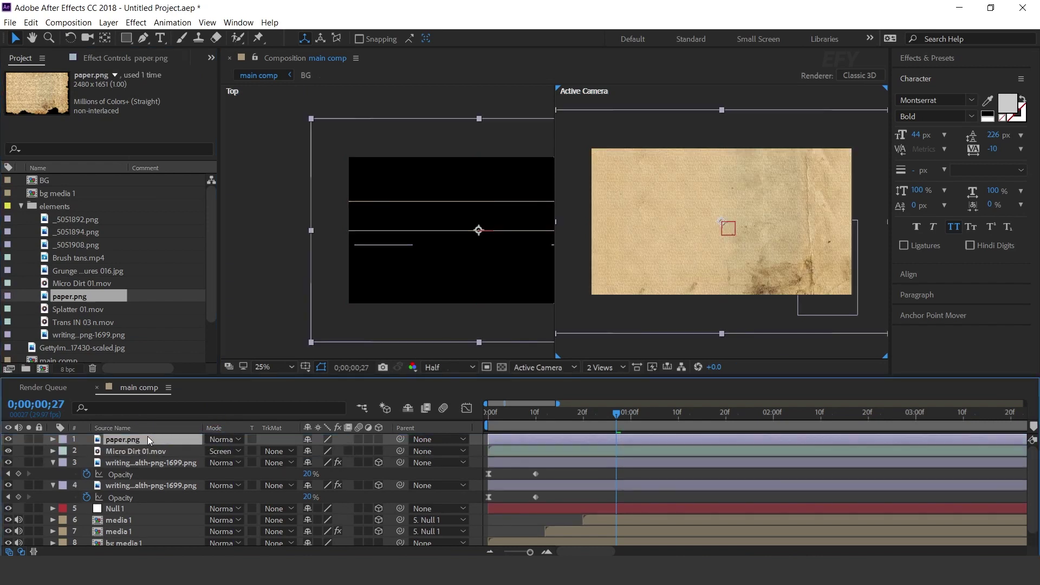
{"action": "left_click", "coordinate": [221, 440]}
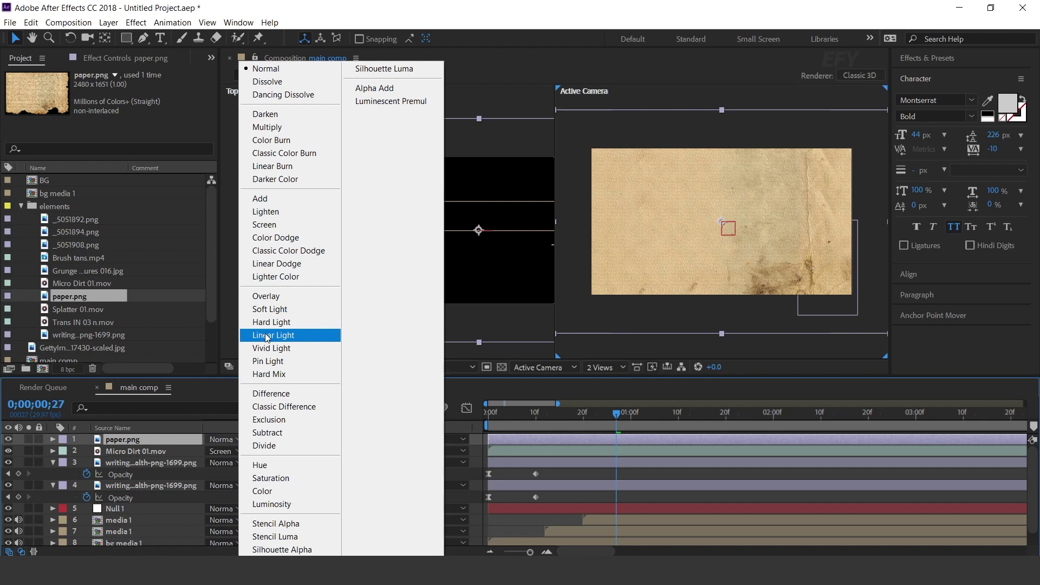
{"action": "left_click", "coordinate": [280, 309]}
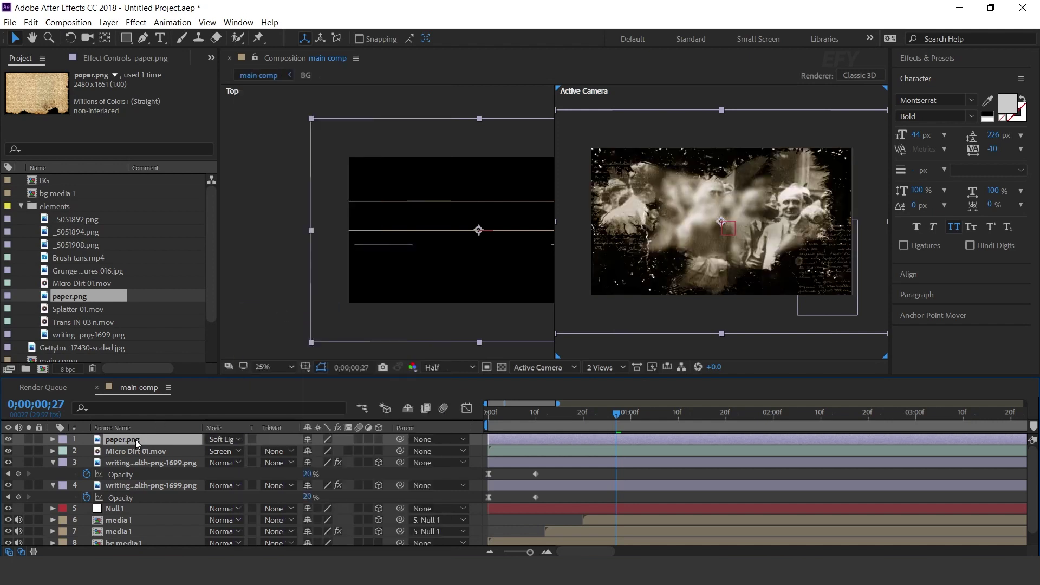
{"action": "key", "text": "t"}
{"action": "left_click_drag", "start_coordinate": [305, 451], "coordinate": [307, 451]}
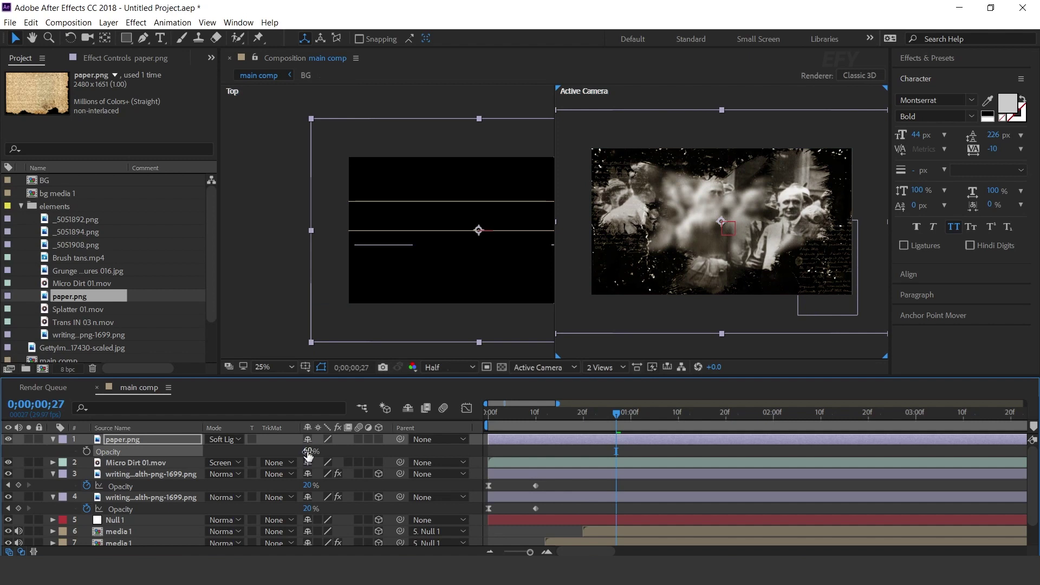
{"action": "left_click", "coordinate": [54, 439]}
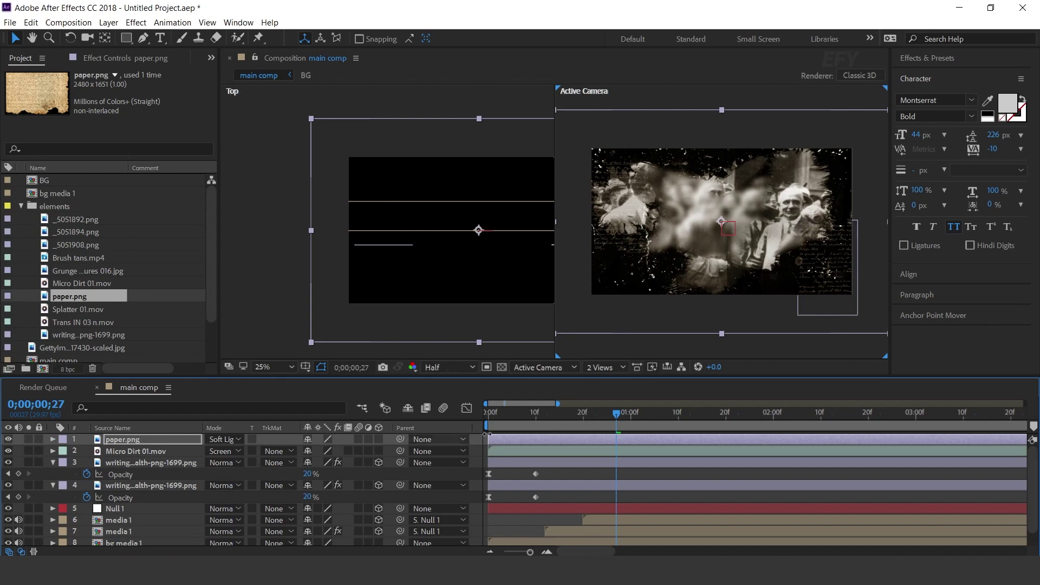
- Add a one-node camera with the 50mm preset and depth of field enabled to main comp
{"action": "left_click_drag", "start_coordinate": [554, 413], "coordinate": [684, 431]}
{"action": "right_click", "coordinate": [474, 459]}
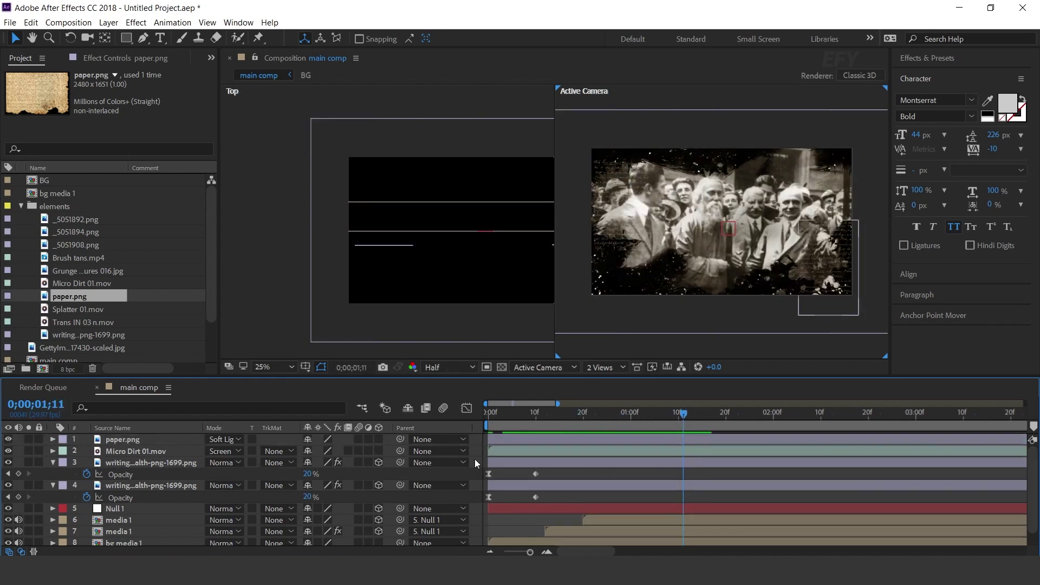
{"action": "mouse_move", "coordinate": [499, 332]}
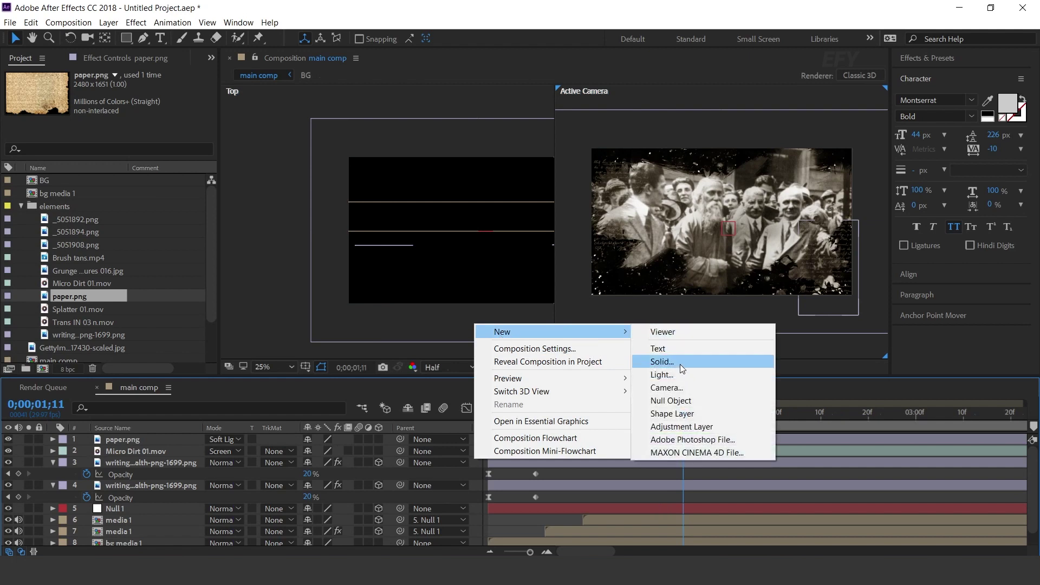
{"action": "left_click", "coordinate": [670, 388]}
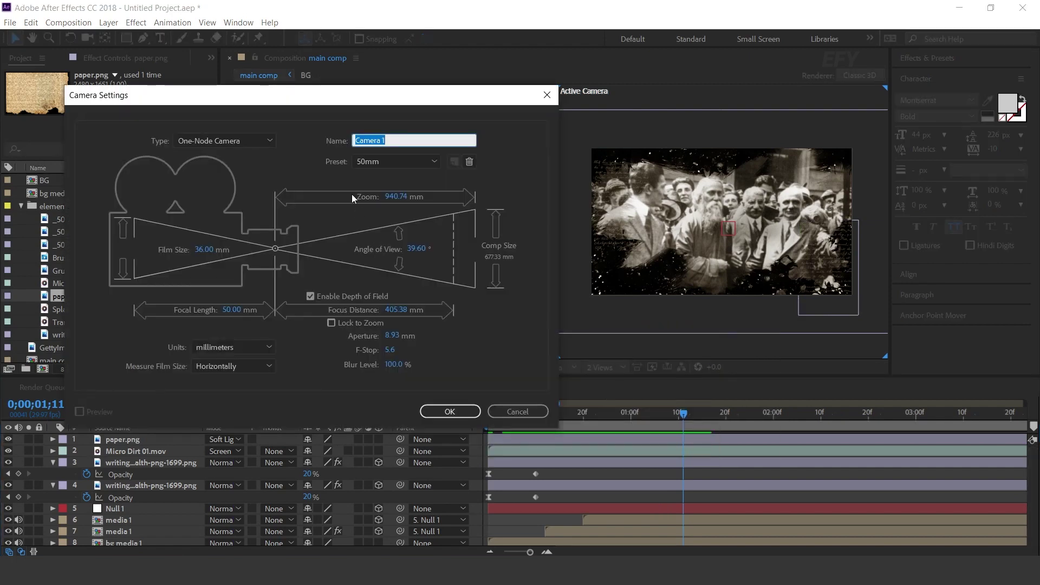
{"action": "left_click", "coordinate": [440, 414]}
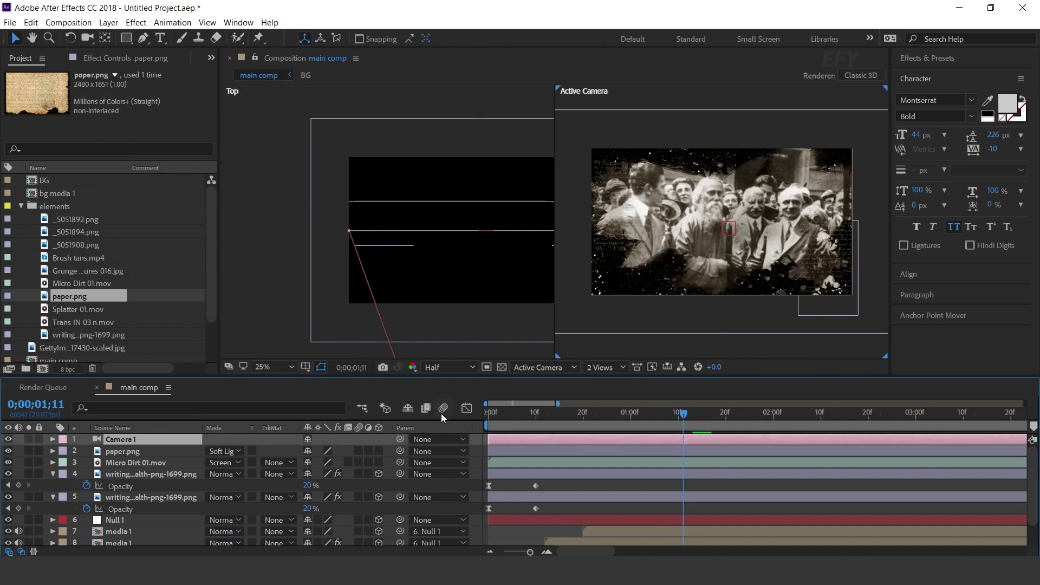
- Add a null object, turn it into a 3D layer and parent Camera 1 to it
{"action": "right_click", "coordinate": [478, 439]}
{"action": "mouse_move", "coordinate": [512, 313]}
{"action": "left_click", "coordinate": [690, 386]}
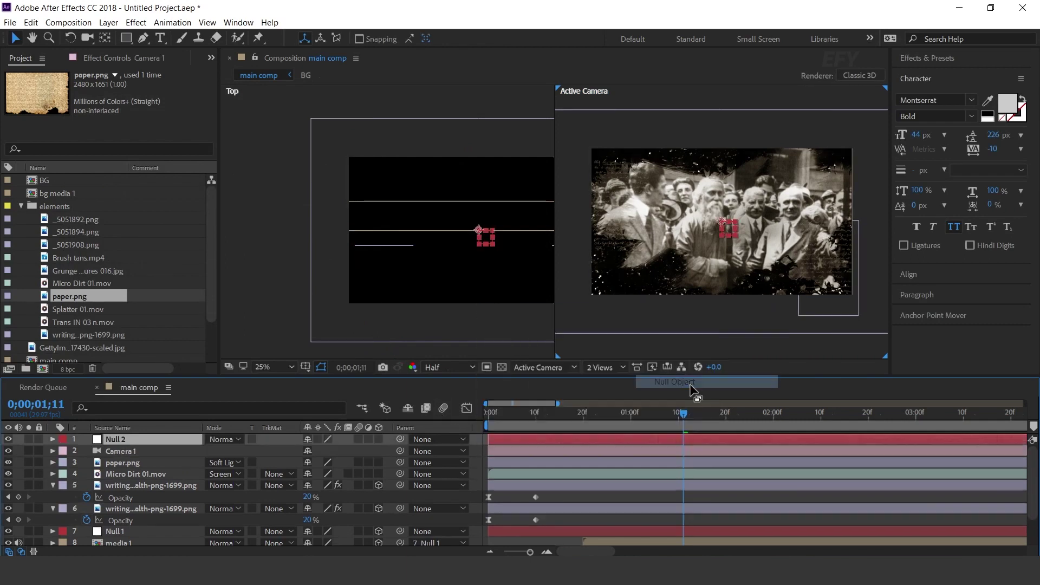
{"action": "left_click", "coordinate": [378, 439]}
{"action": "left_click", "coordinate": [386, 451]}
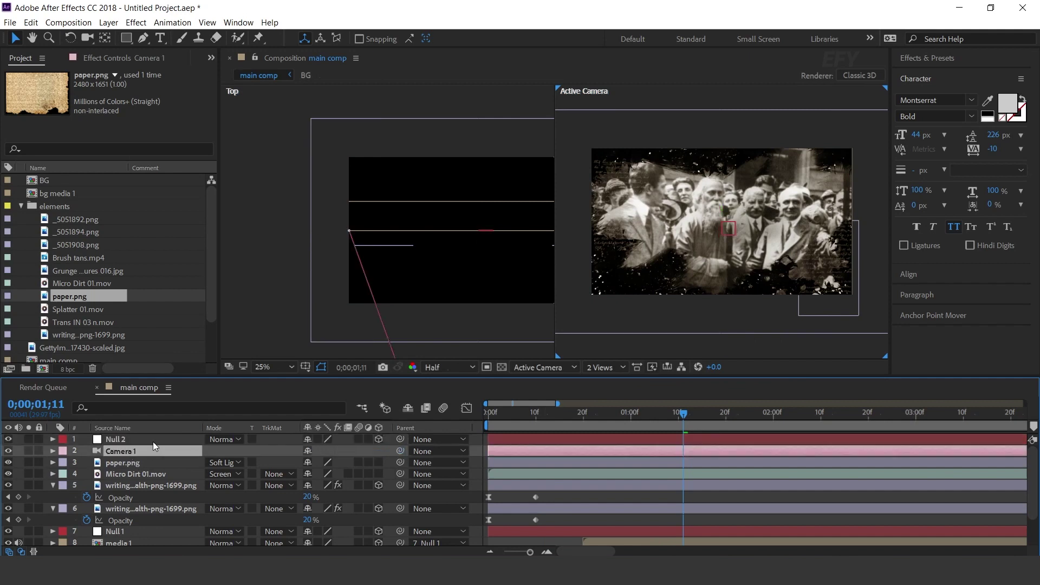
{"action": "left_click_drag", "start_coordinate": [404, 451], "coordinate": [127, 442]}
- Keyframe Null 2's Position at 0;00;01;00 and increase its Z value at 0;00;04;00 for a camera push-in
{"action": "key", "text": "p"}
{"action": "left_click_drag", "start_coordinate": [553, 421], "coordinate": [632, 423]}
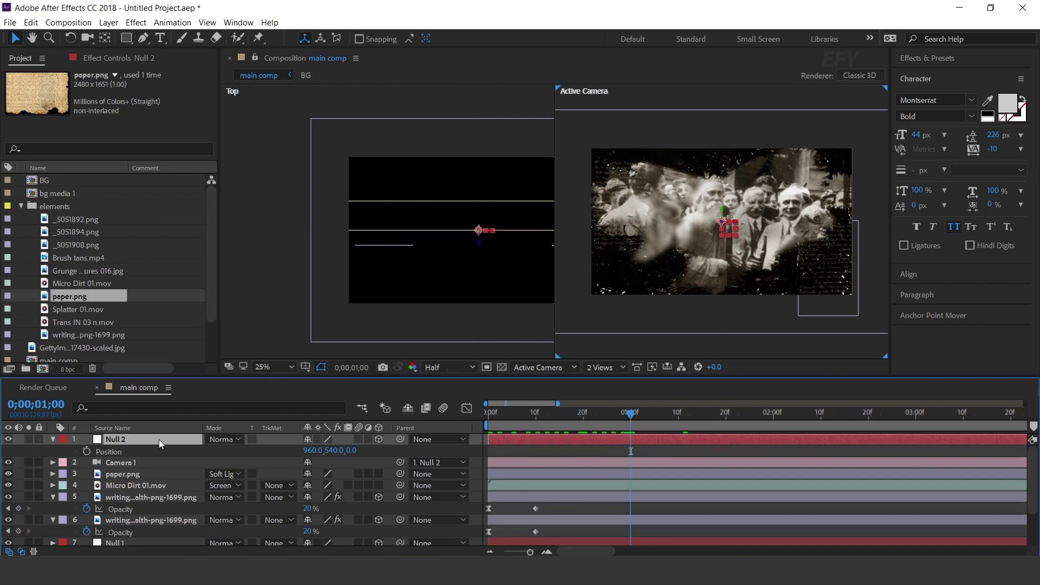
{"action": "left_click", "coordinate": [86, 451]}
{"action": "left_click_drag", "start_coordinate": [703, 425], "coordinate": [963, 420]}
{"action": "key", "text": "minus"}
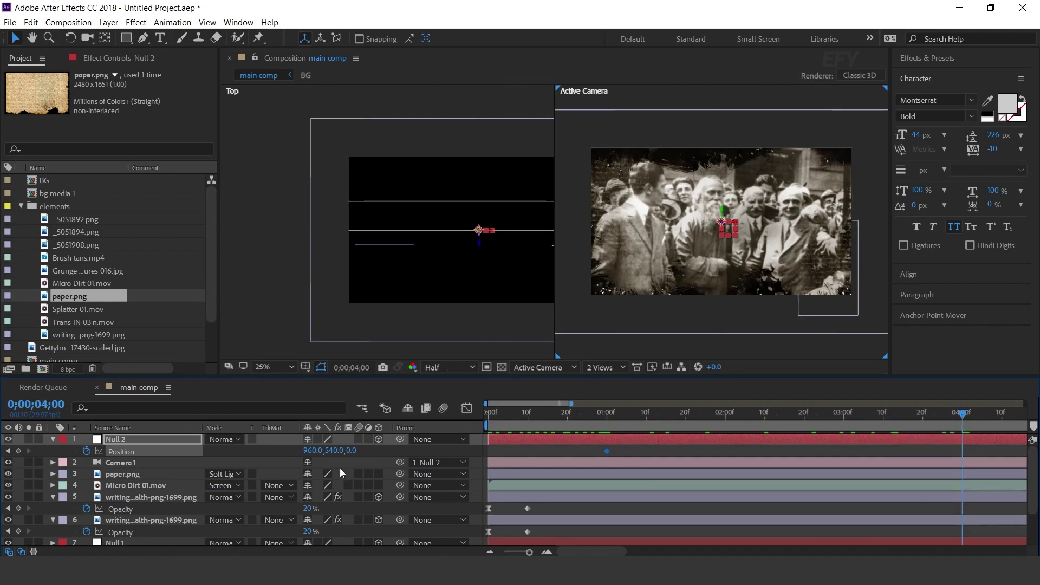
{"action": "left_click_drag", "start_coordinate": [350, 452], "coordinate": [454, 447]}
- Preview the camera push and apply Easy Ease to Null 2's Position keyframe at 0;00;04;00
{"action": "key", "text": "Home"}
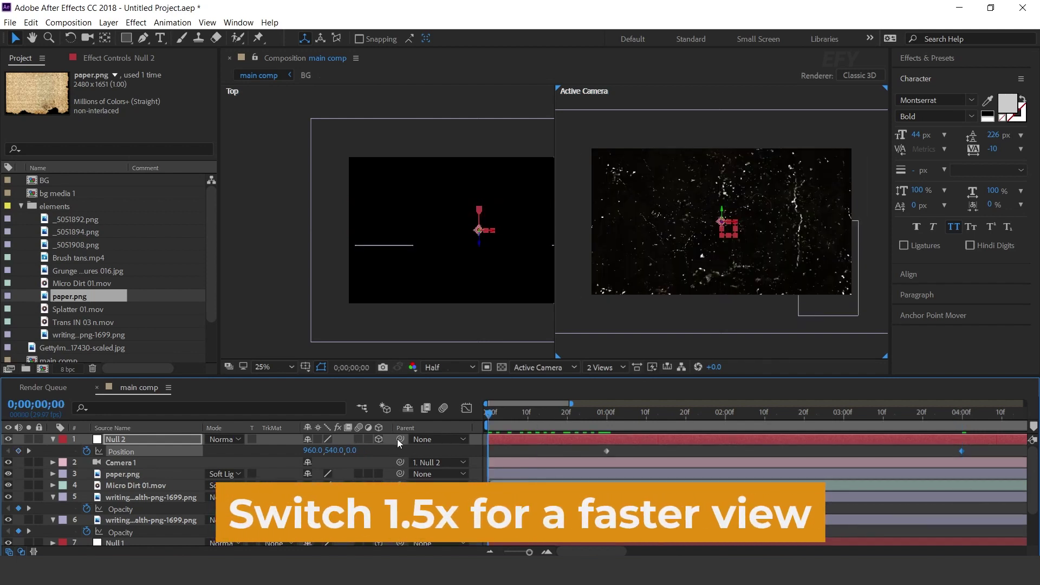
{"action": "key", "text": "space"}
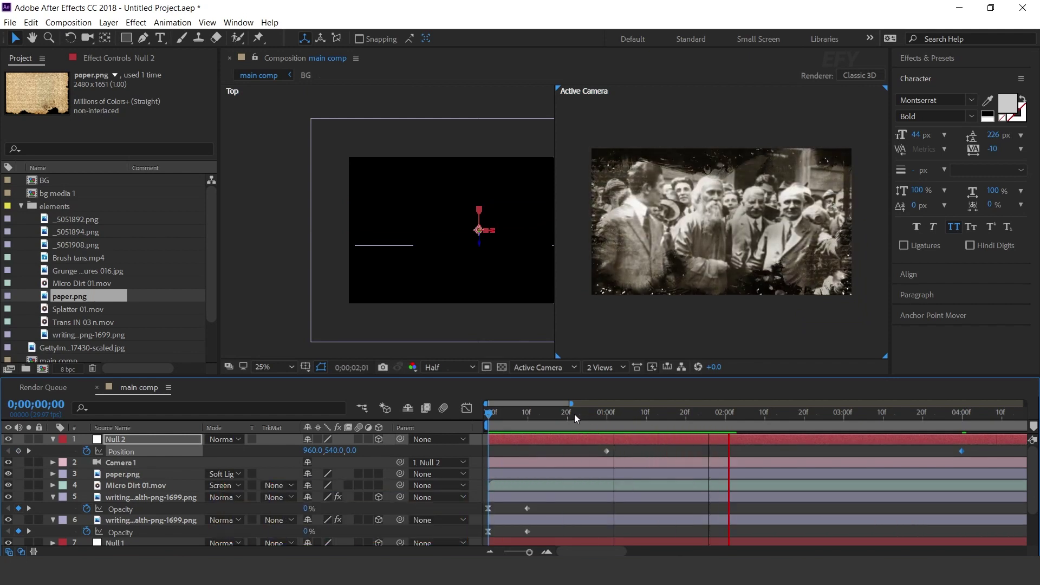
{"action": "key", "text": "space"}
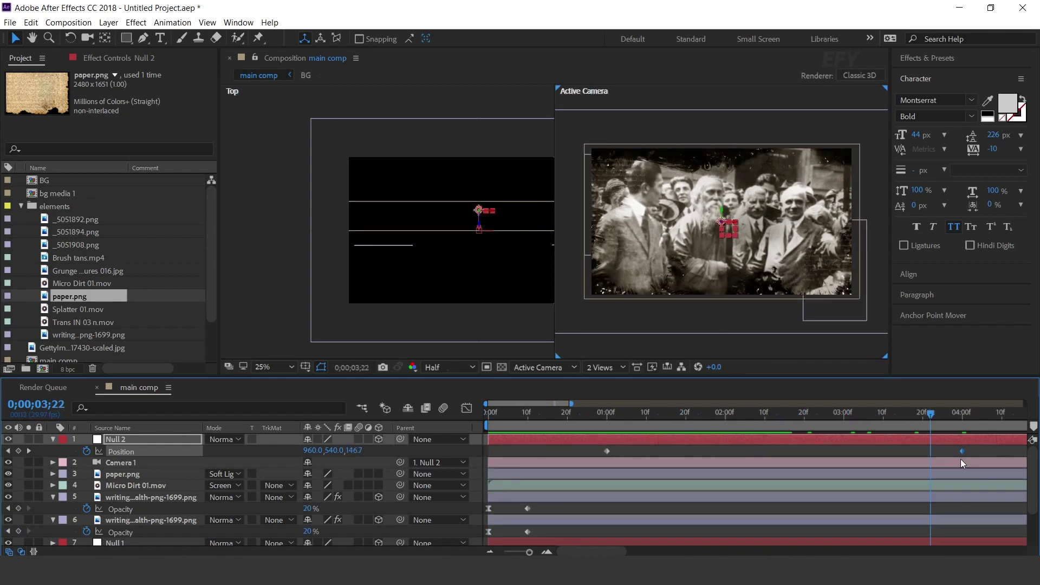
{"action": "left_click", "coordinate": [586, 417]}
{"action": "left_click_drag", "start_coordinate": [589, 418], "coordinate": [716, 420]}
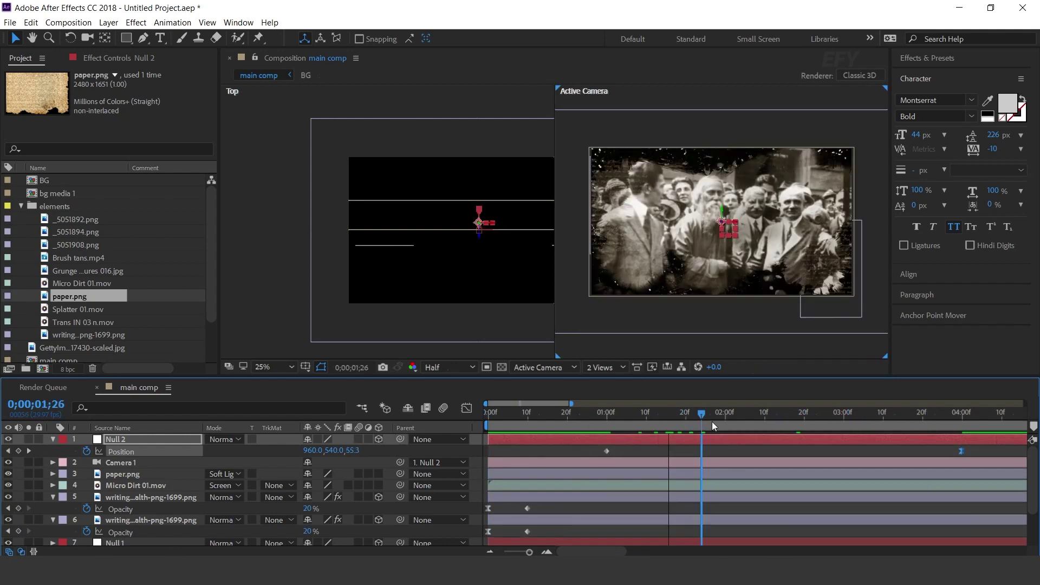
- Lower the BG layer's opacity to 30% and preview the composition
{"action": "scroll", "coordinate": [194, 512], "scroll_direction": "down", "scroll_amount": 2}
{"action": "scroll", "coordinate": [194, 512], "scroll_direction": "down", "scroll_amount": 1}
{"action": "left_click", "coordinate": [125, 539]}
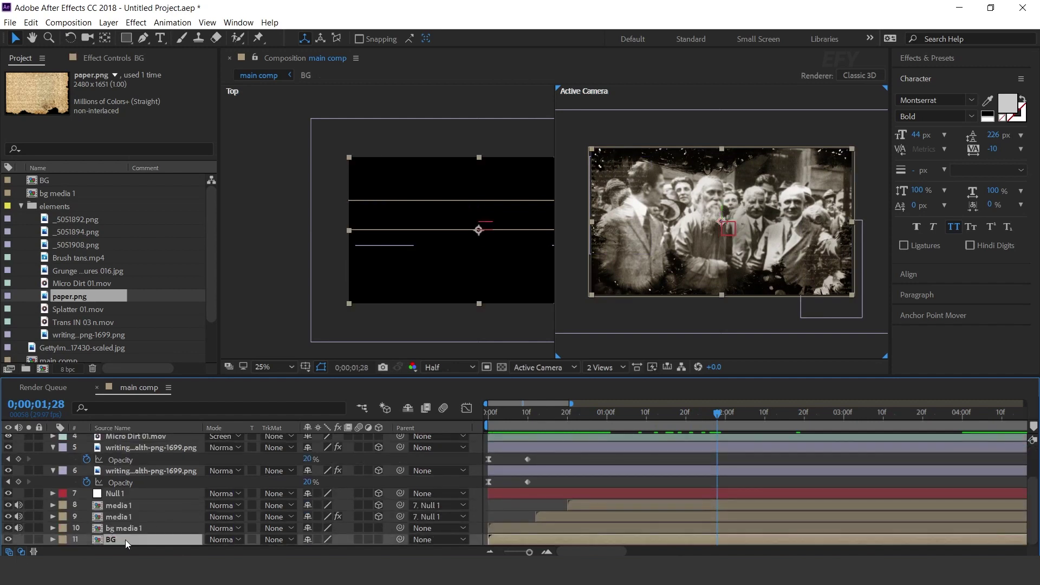
{"action": "key", "text": "t"}
{"action": "left_click", "coordinate": [309, 539]}
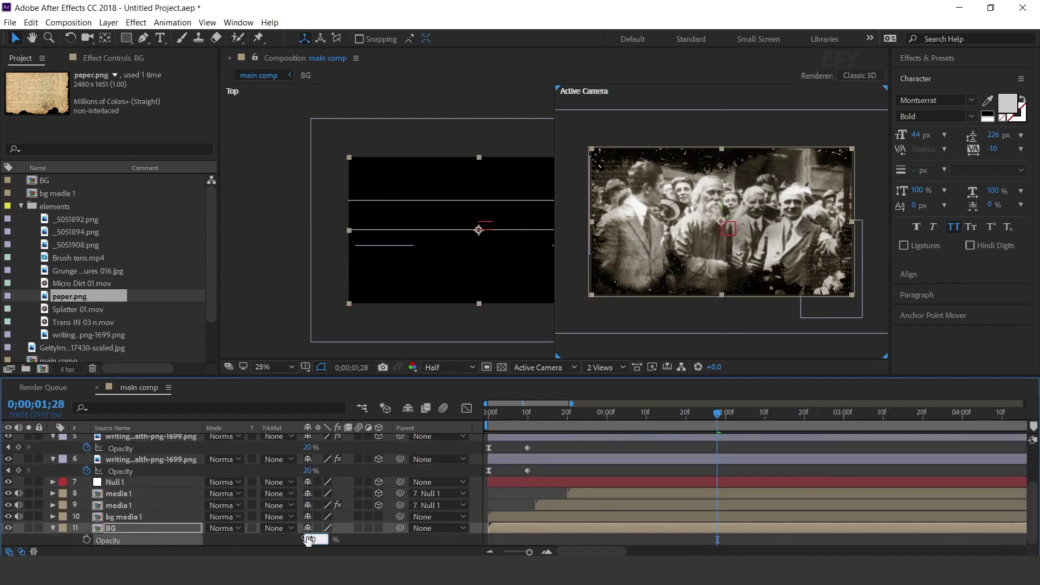
{"action": "left_click", "coordinate": [516, 412]}
{"action": "key", "text": "space"}
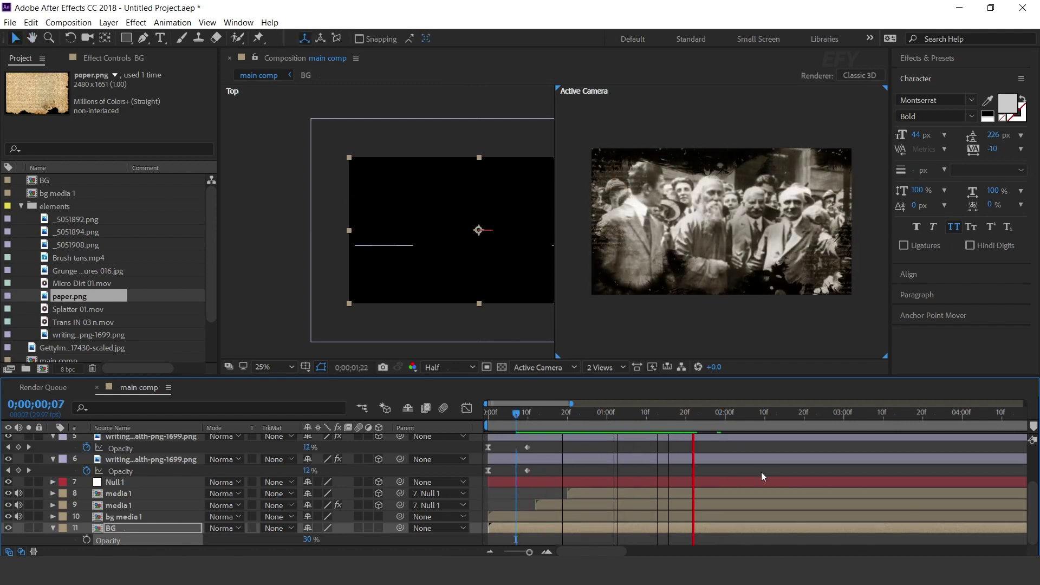
{"action": "left_click_drag", "start_coordinate": [792, 414], "coordinate": [805, 415]}
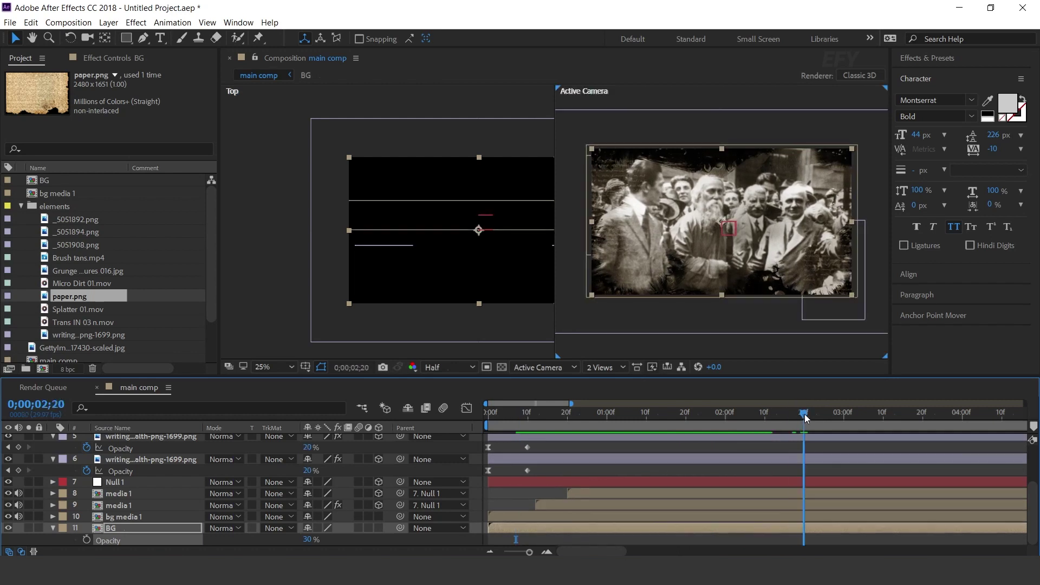
- Set the bg media 1 layer's opacity to 60% and preview the composition
{"action": "left_click", "coordinate": [126, 520]}
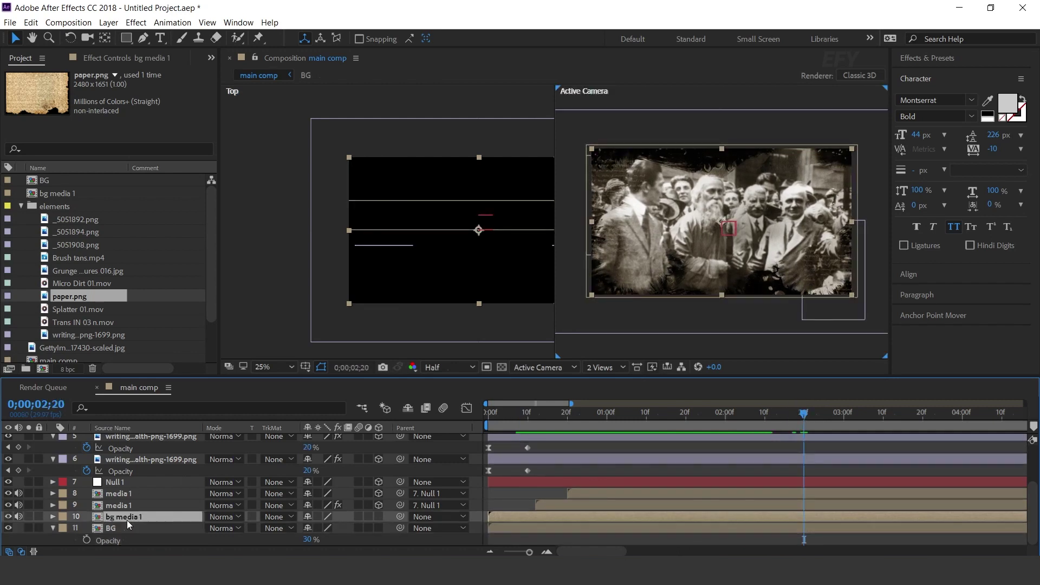
{"action": "key", "text": "t"}
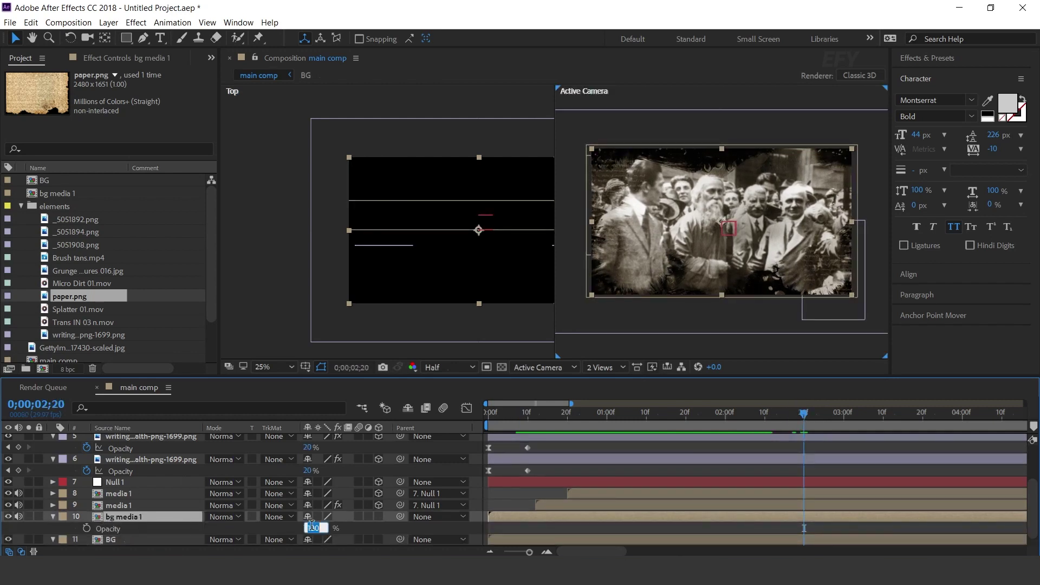
{"action": "key", "text": "Return"}
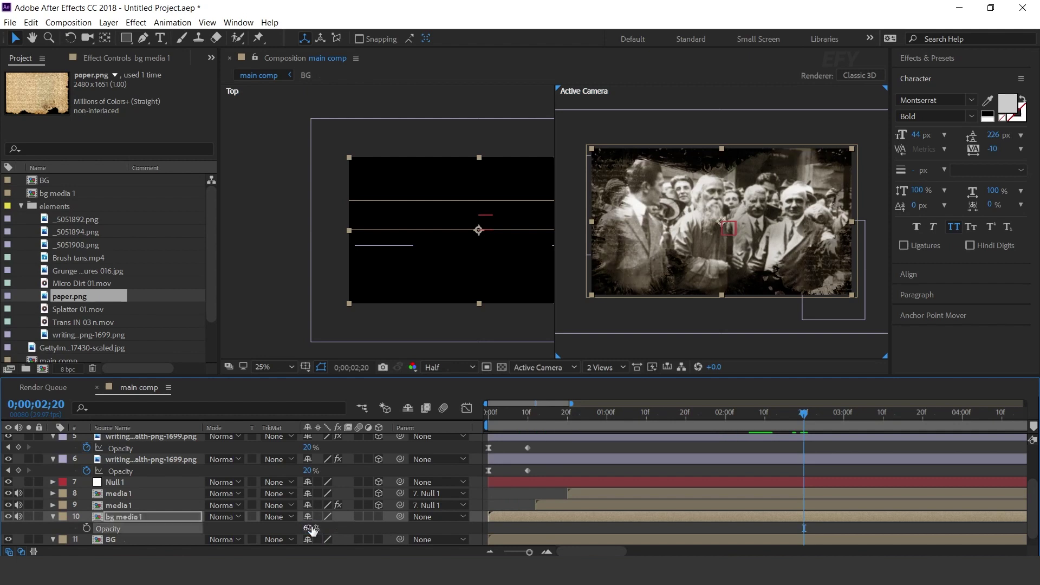
{"action": "scroll", "coordinate": [90, 512], "scroll_direction": "down", "scroll_amount": 1}
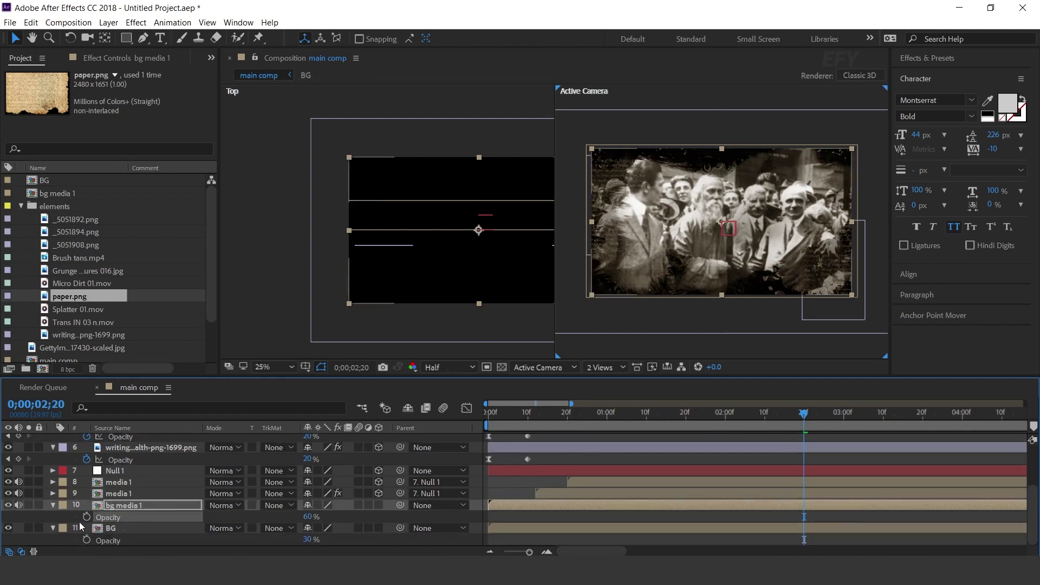
{"action": "left_click", "coordinate": [524, 413]}
{"action": "key", "text": "space"}
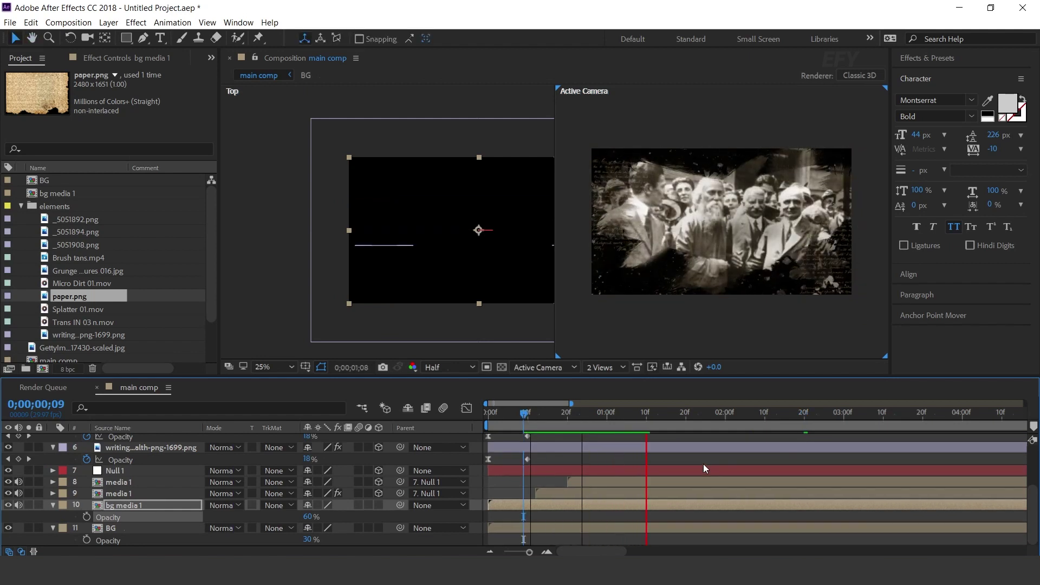
{"action": "left_click", "coordinate": [764, 415]}
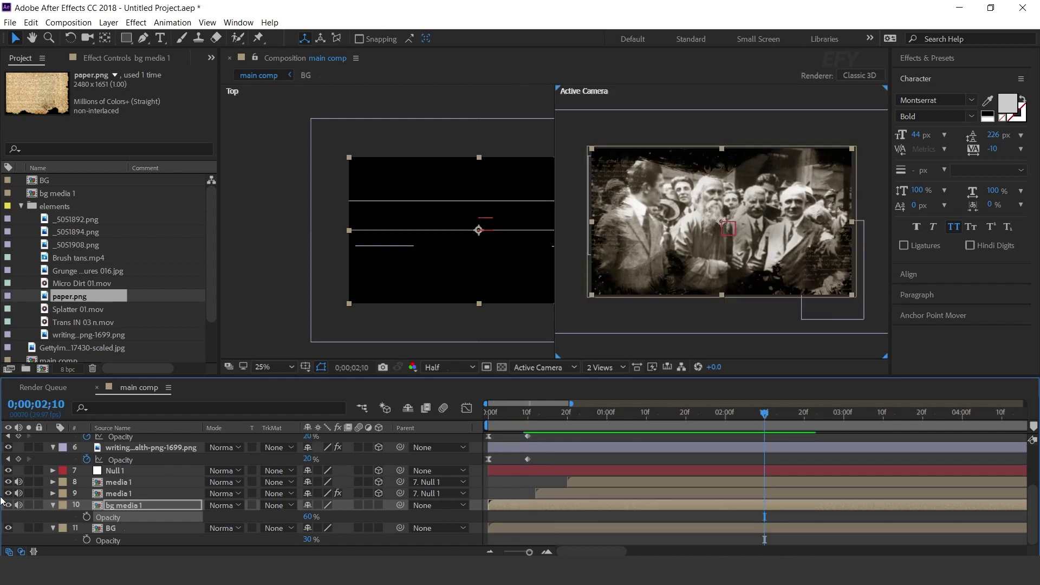
- Collapse all expanded layer properties in main comp and check the frames around two seconds
{"action": "left_click", "coordinate": [52, 529]}
{"action": "scroll", "coordinate": [52, 524], "scroll_direction": "up", "scroll_amount": 6}
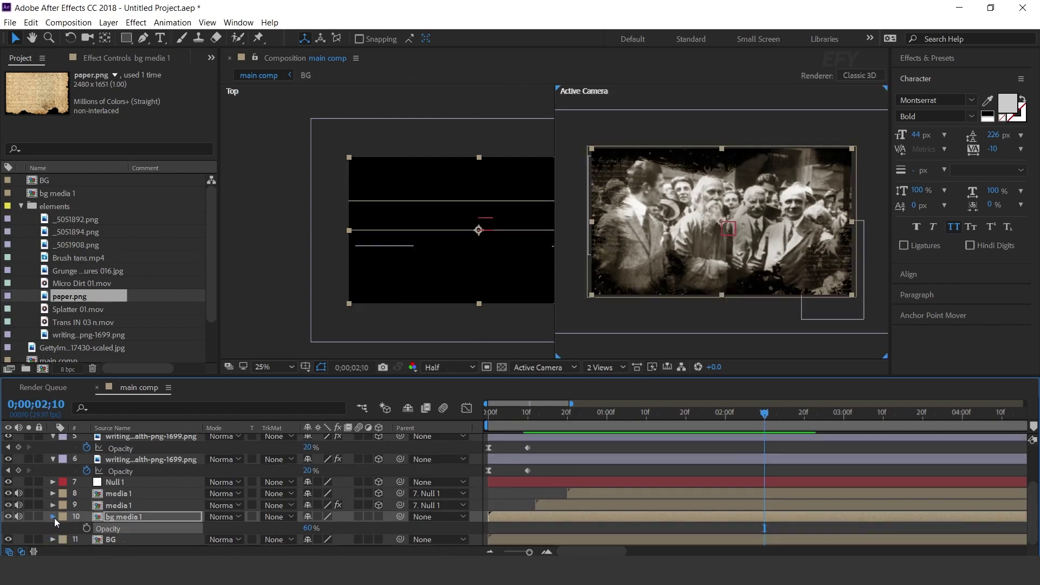
{"action": "left_click", "coordinate": [51, 498]}
{"action": "left_click", "coordinate": [52, 508]}
{"action": "left_click", "coordinate": [53, 439]}
{"action": "left_click_drag", "start_coordinate": [672, 414], "coordinate": [711, 416]}
{"action": "key", "text": "space"}
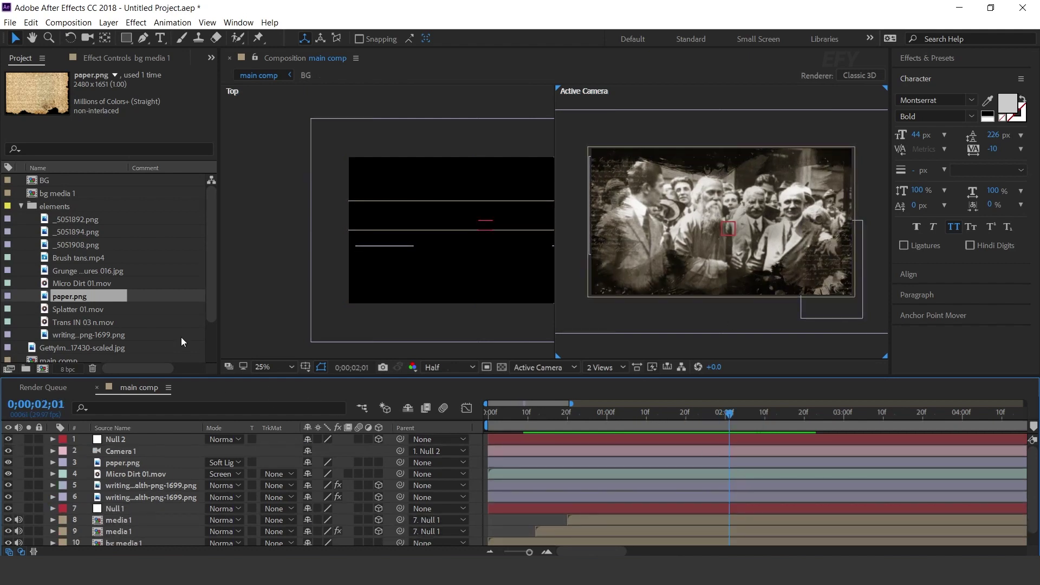
- Create a new 1920 x 1080 composition named text 1 at 29.97 fps with a 30-second duration
{"action": "scroll", "coordinate": [146, 339], "scroll_direction": "down", "scroll_amount": 2}
{"action": "left_click", "coordinate": [84, 359]}
{"action": "left_click", "coordinate": [42, 368]}
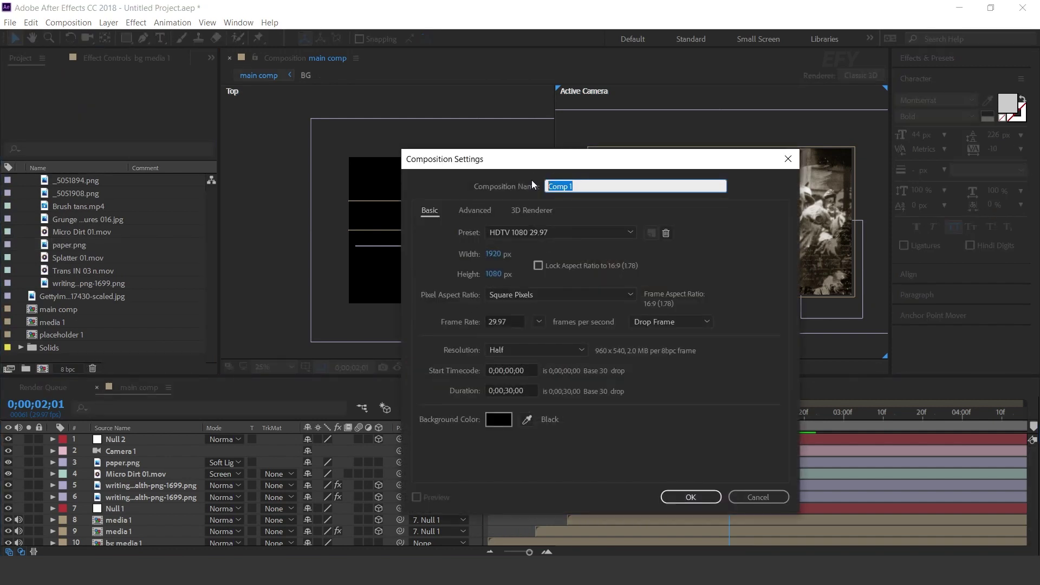
{"action": "type", "text": "text"}
{"action": "key", "text": "Return"}
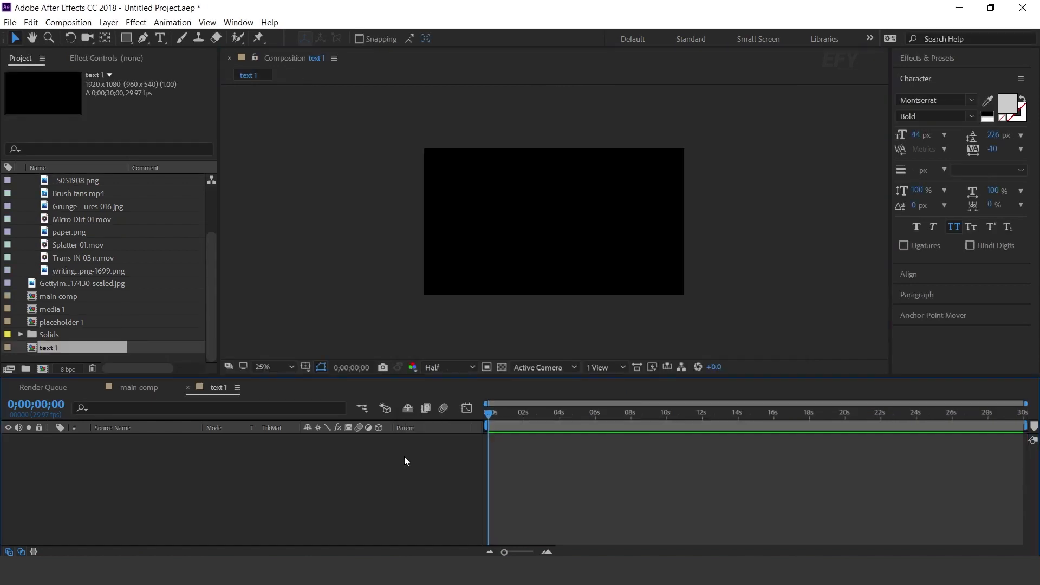
- Draw a thin horizontal rectangle in the lower left of the text 1 frame, with no stroke and dark red fill 7B2222
{"action": "left_click", "coordinate": [129, 41]}
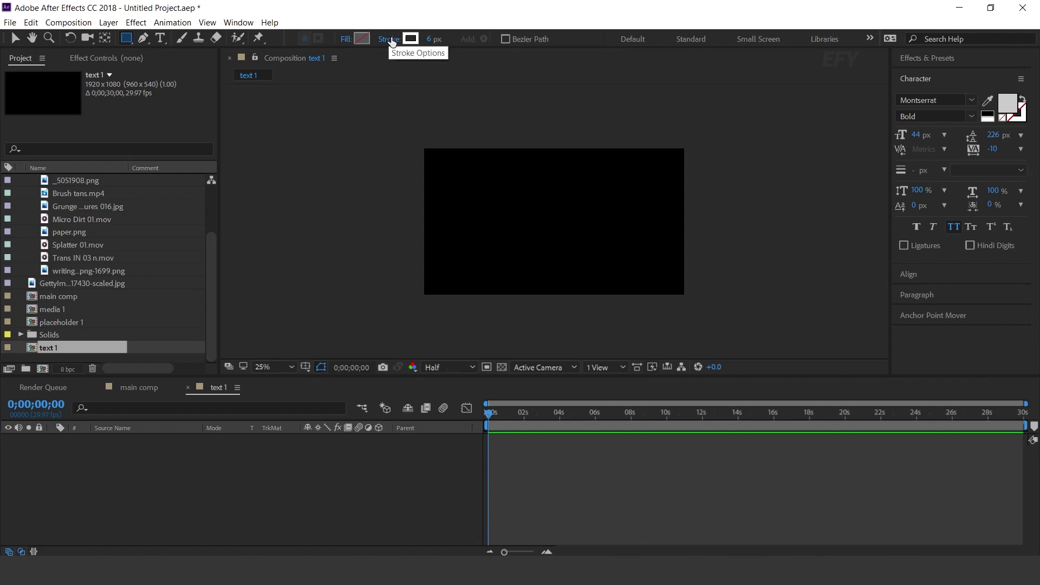
{"action": "left_click", "coordinate": [407, 38]}
{"action": "left_click", "coordinate": [163, 91]}
{"action": "left_click", "coordinate": [207, 170]}
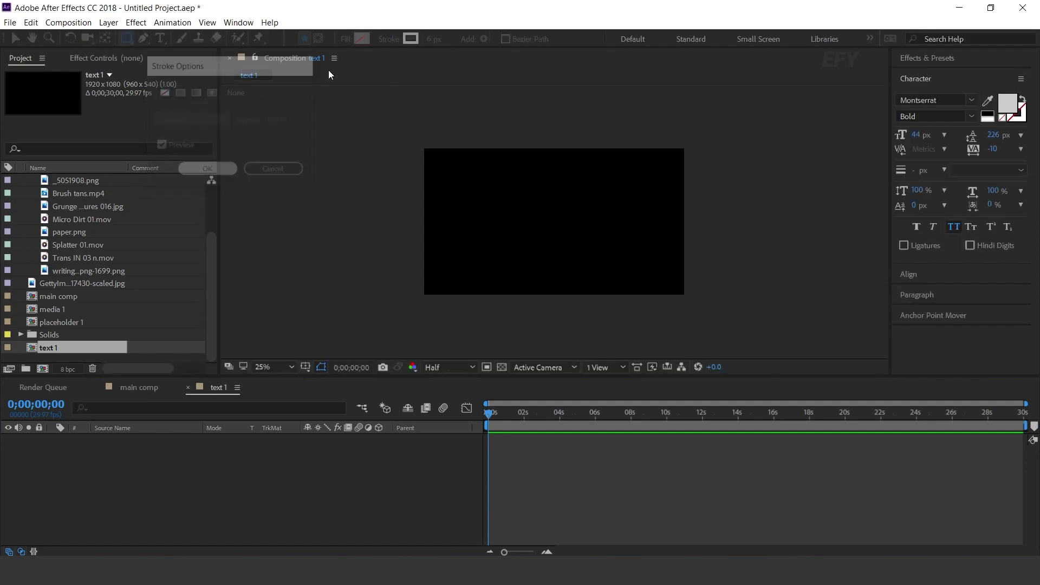
{"action": "left_click", "coordinate": [364, 38]}
{"action": "left_click", "coordinate": [147, 382]}
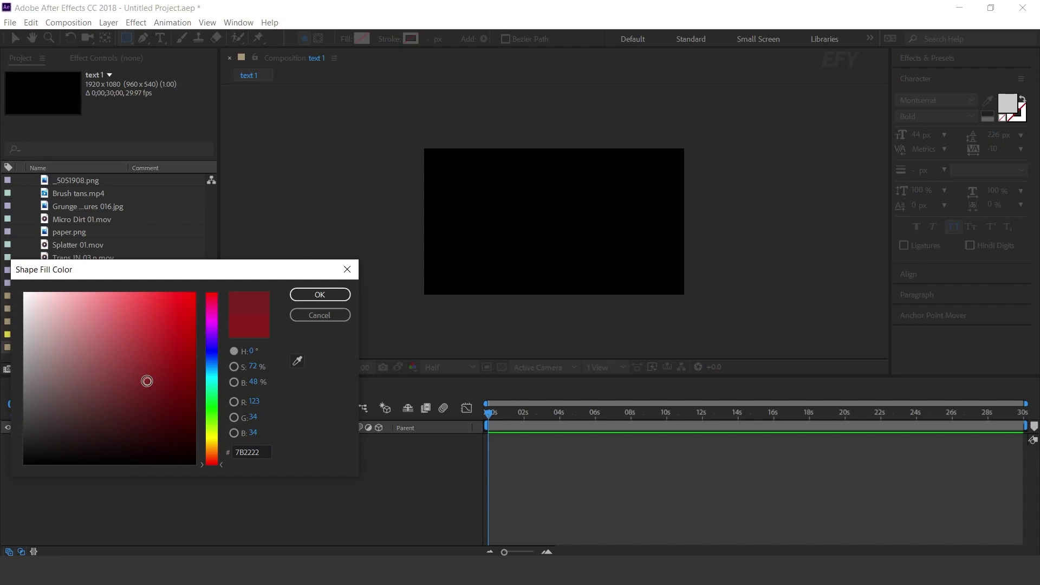
{"action": "left_click", "coordinate": [314, 296]}
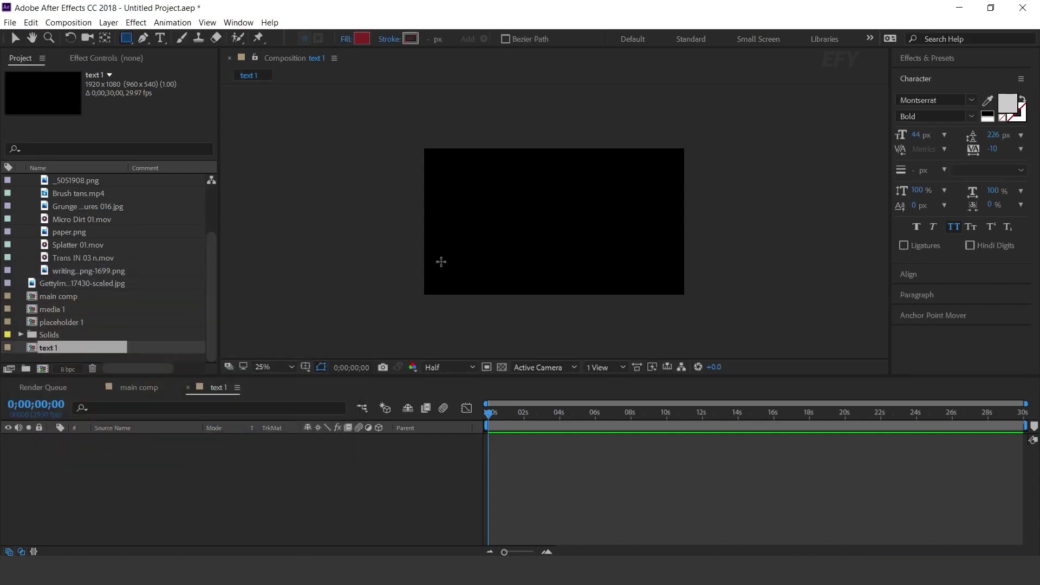
{"action": "scroll", "coordinate": [433, 254], "scroll_direction": "up", "scroll_amount": 1}
{"action": "left_click_drag", "start_coordinate": [331, 234], "coordinate": [535, 252]}
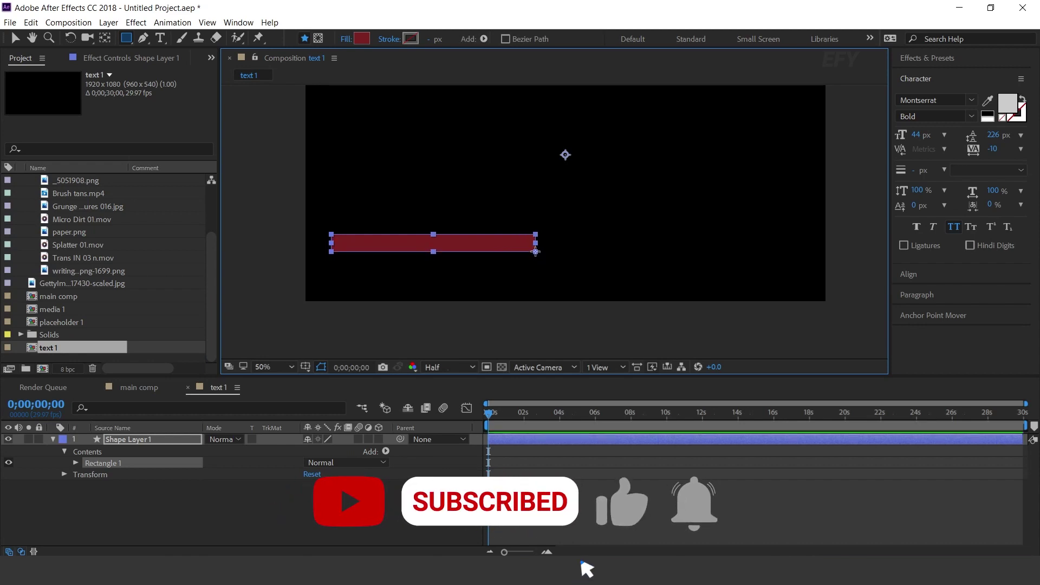
- Move the red bar's anchor point to the middle of its left edge and reveal the layer's Scale property
{"action": "key", "text": "v"}
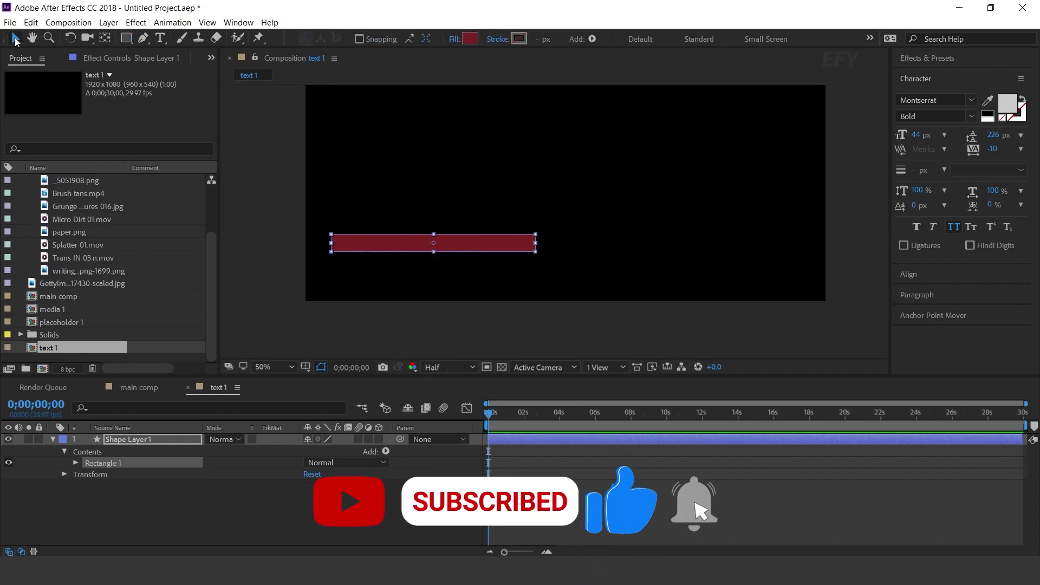
{"action": "key", "text": "ctrl+alt+Home"}
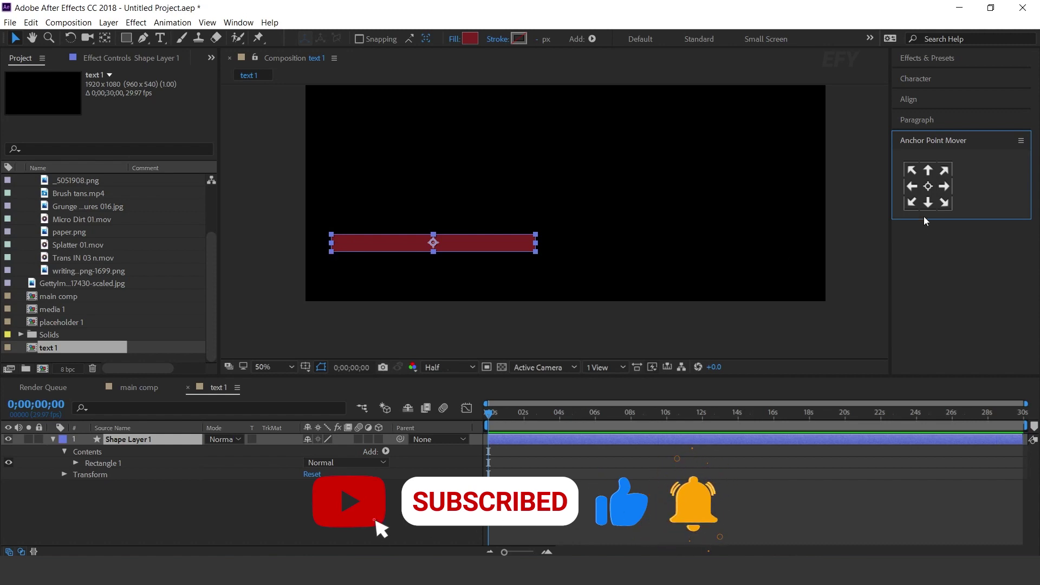
{"action": "left_click", "coordinate": [912, 186]}
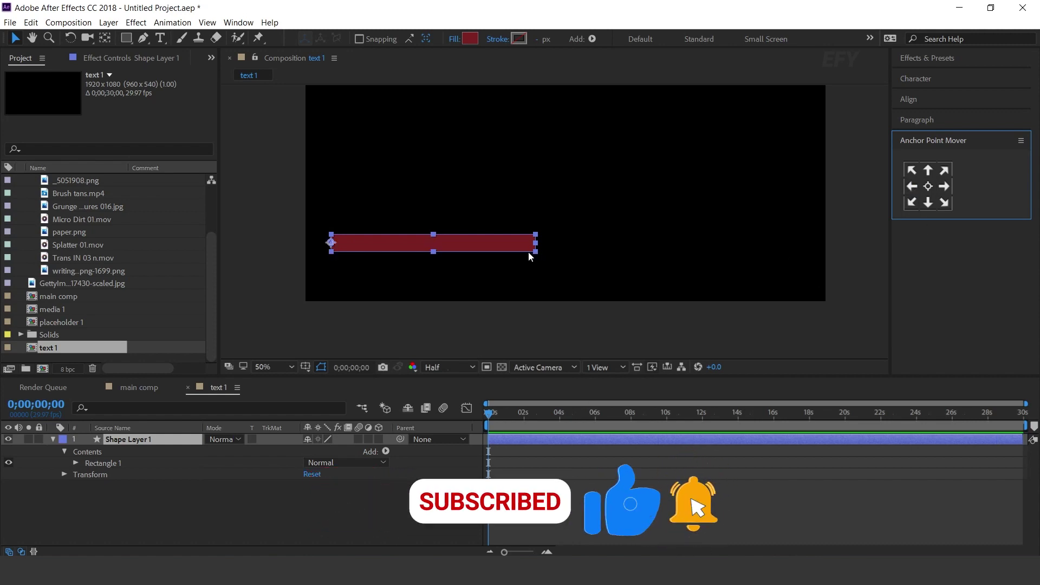
{"action": "key", "text": "s"}
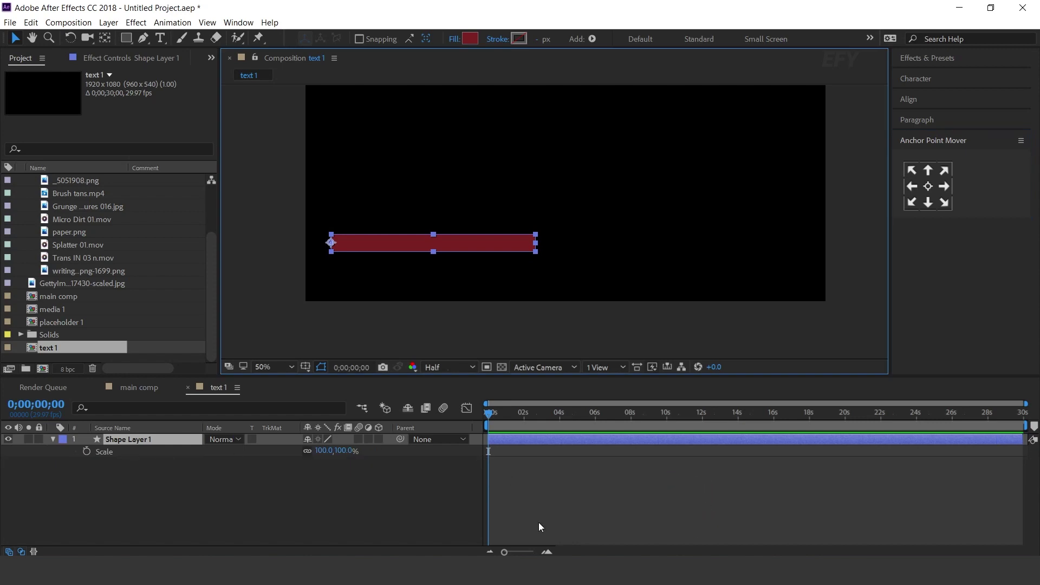
- Keyframe the red bar's Scale from 0% width at 0;00;00;00 to 100% at 0;00;01;00, with proportions unlinked and height at 100%
{"action": "left_click", "coordinate": [547, 551]}
{"action": "left_click_drag", "start_coordinate": [517, 416], "coordinate": [559, 424]}
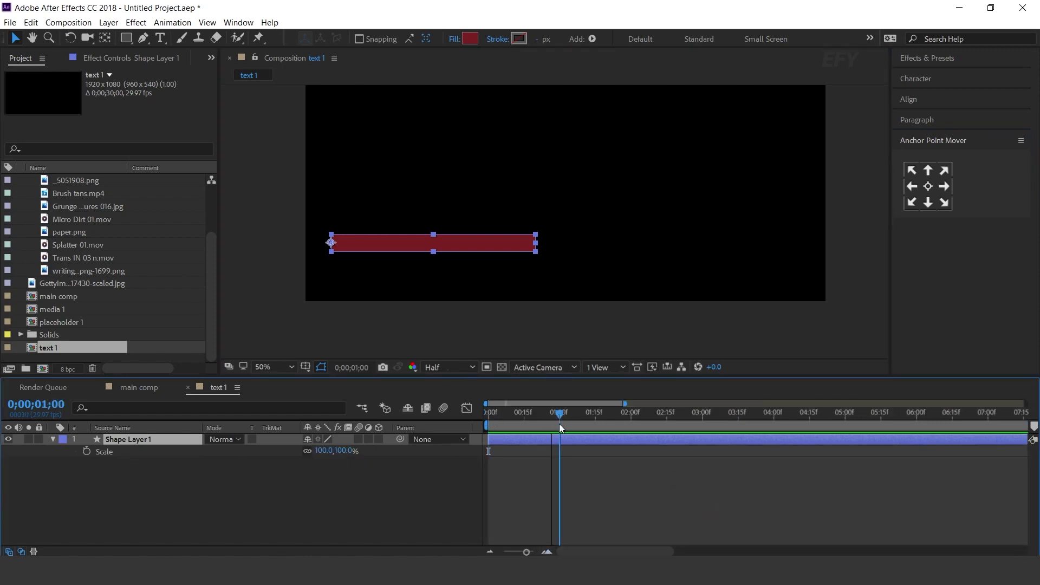
{"action": "left_click", "coordinate": [87, 451]}
{"action": "left_click_drag", "start_coordinate": [558, 415], "coordinate": [366, 428]}
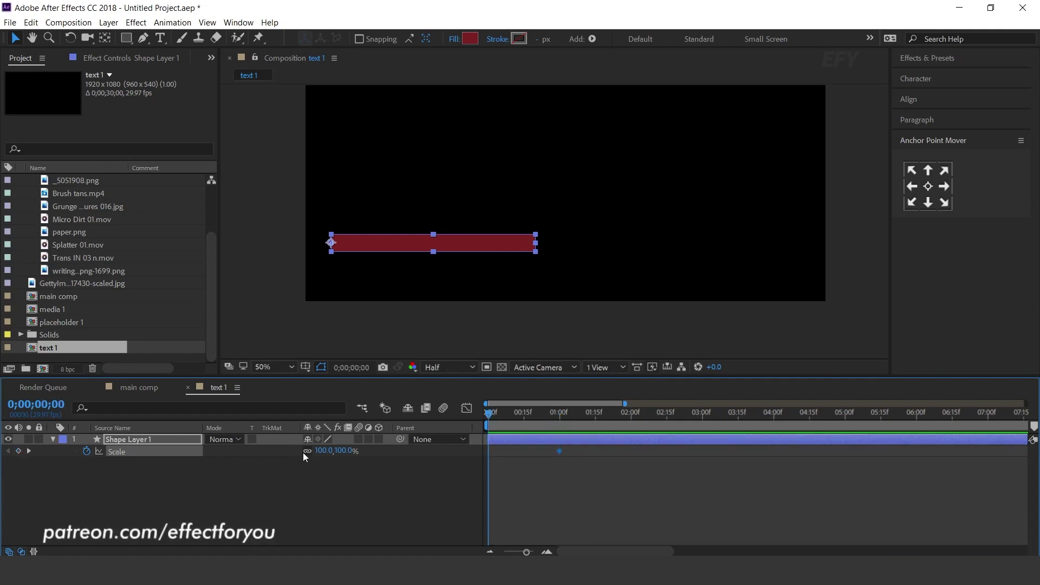
{"action": "left_click", "coordinate": [324, 450]}
{"action": "type", "text": "0"}
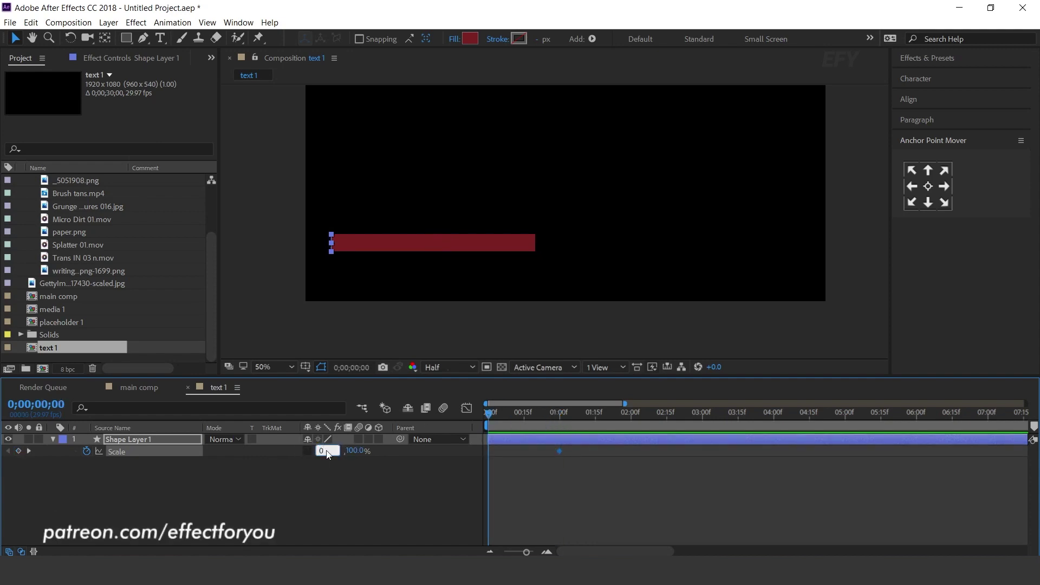
{"action": "key", "text": "Return"}
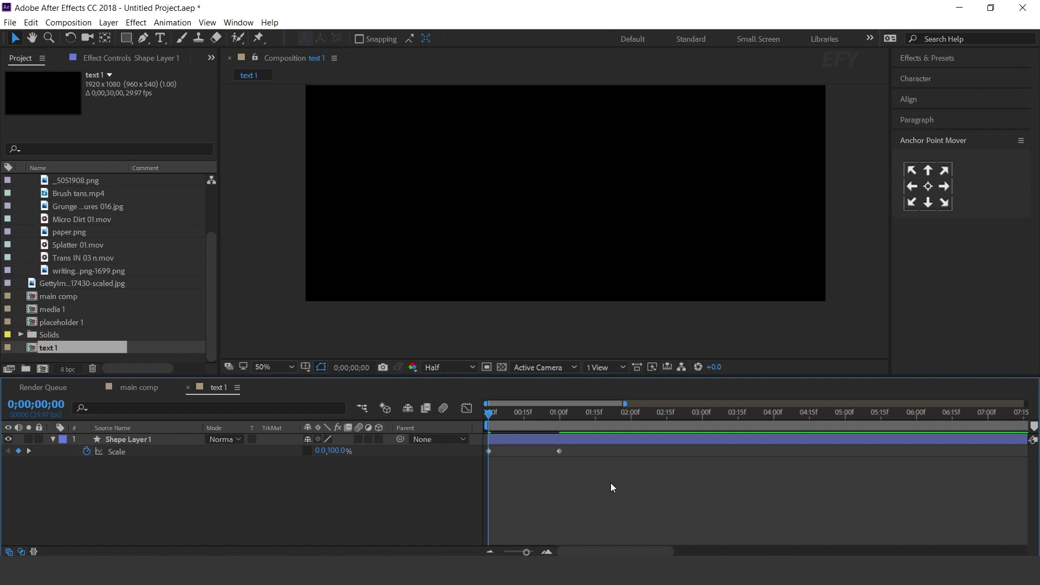
- Apply Easy Ease to both Scale keyframes and shape the speed curve for a fast start and a long slow finish
{"action": "left_click_drag", "start_coordinate": [606, 481], "coordinate": [538, 455]}
{"action": "right_click", "coordinate": [559, 450]}
{"action": "mouse_move", "coordinate": [596, 446]}
{"action": "left_click", "coordinate": [788, 481]}
{"action": "left_click", "coordinate": [466, 408]}
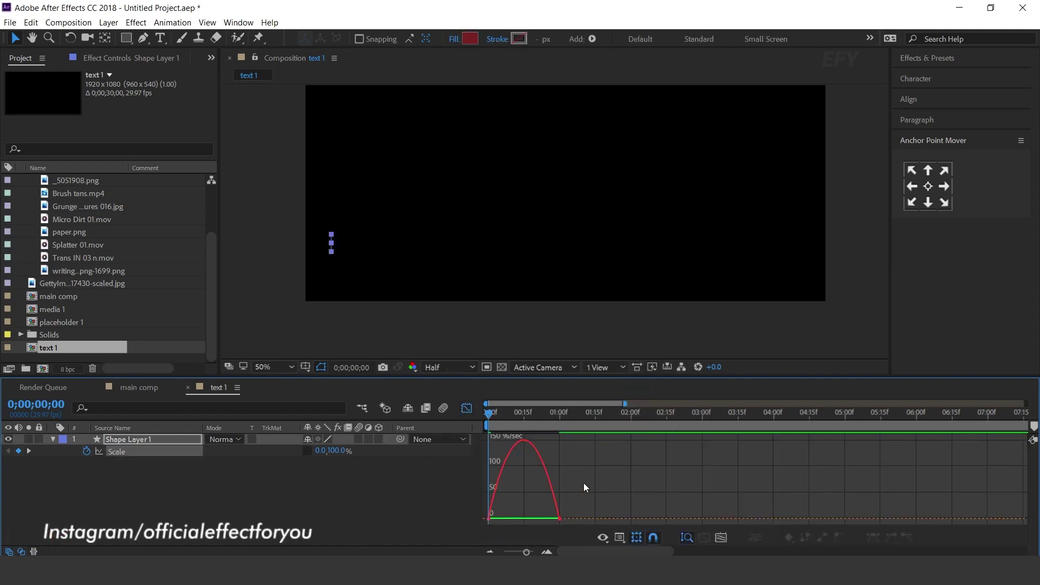
{"action": "left_click_drag", "start_coordinate": [547, 519], "coordinate": [500, 518]}
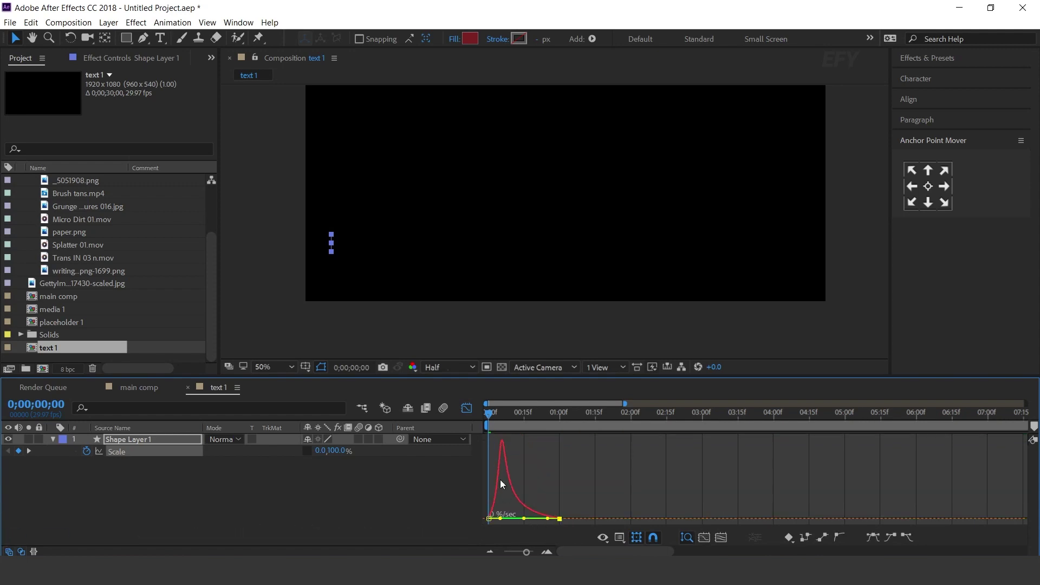
{"action": "left_click", "coordinate": [467, 407]}
- Move the bar's last Scale keyframe to 0;00;01;29, preview the wipe-on, and collapse the layer's properties
{"action": "left_click", "coordinate": [558, 414]}
{"action": "left_click", "coordinate": [590, 469]}
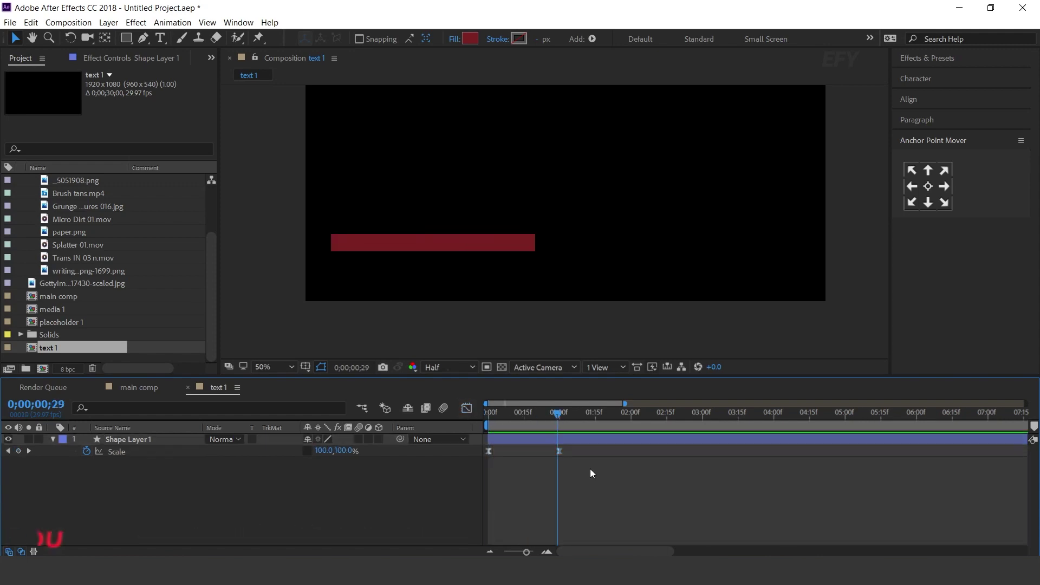
{"action": "left_click", "coordinate": [632, 452]}
{"action": "key", "text": "space"}
{"action": "left_click", "coordinate": [626, 416]}
{"action": "key", "text": "space"}
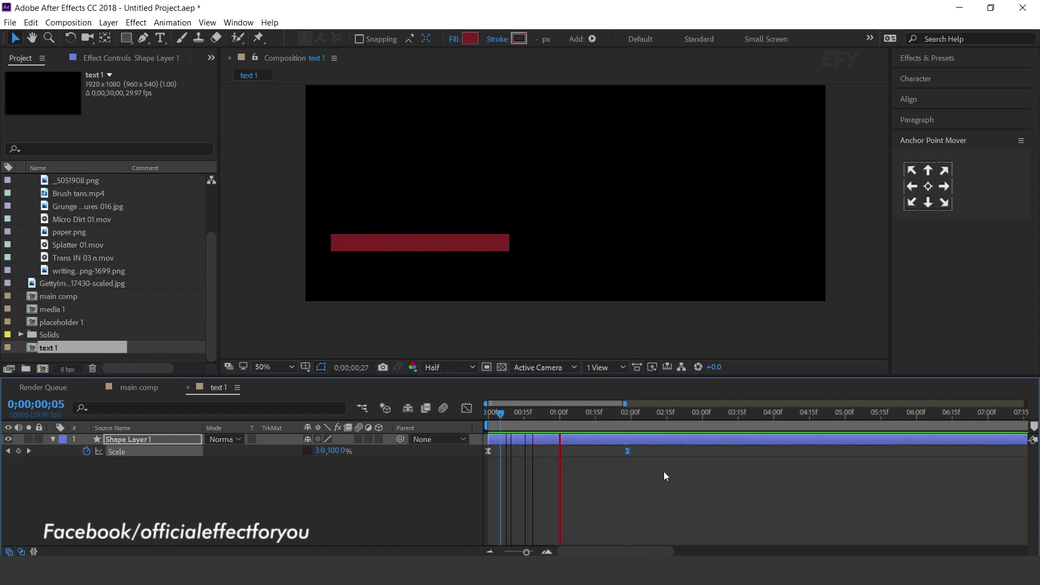
{"action": "left_click", "coordinate": [628, 419]}
{"action": "key", "text": "F2"}
{"action": "left_click", "coordinate": [53, 439]}
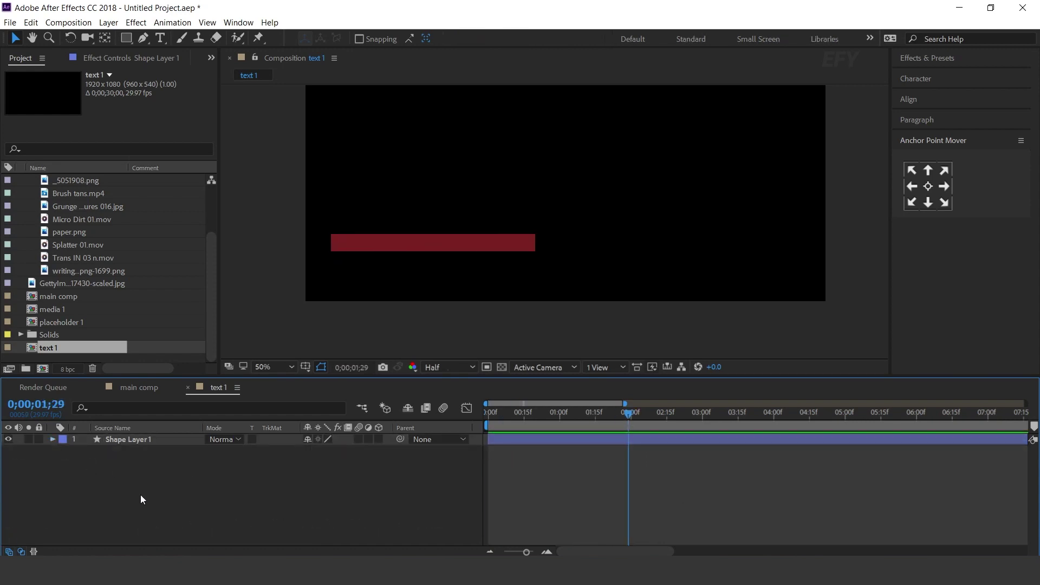
- Add the text "historical movement" in Montserrat Bold, 44 px, and center it on the red bar
{"action": "left_click", "coordinate": [166, 37]}
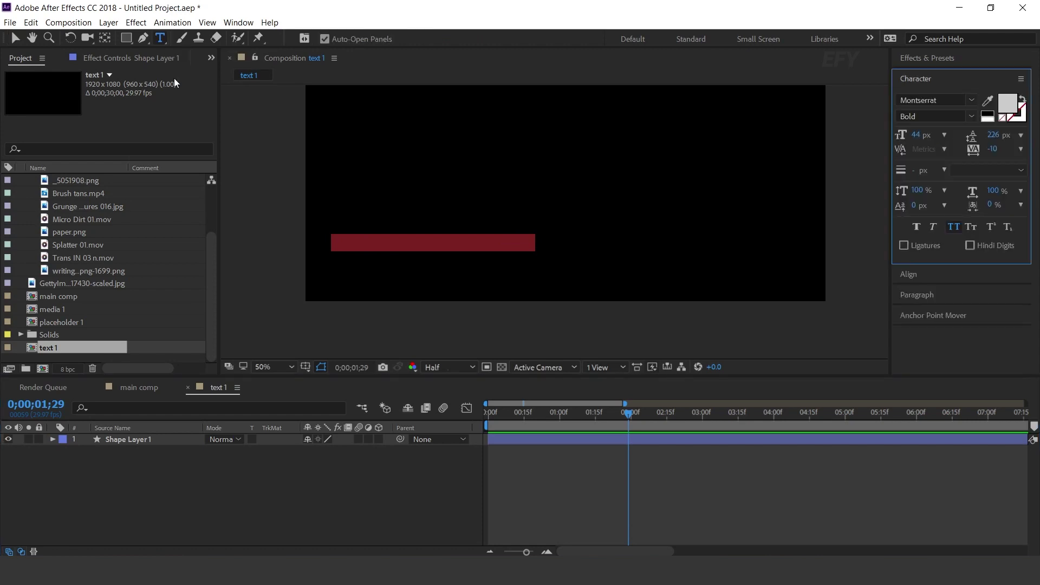
{"action": "left_click", "coordinate": [343, 247]}
{"action": "type", "text": "historical movement"}
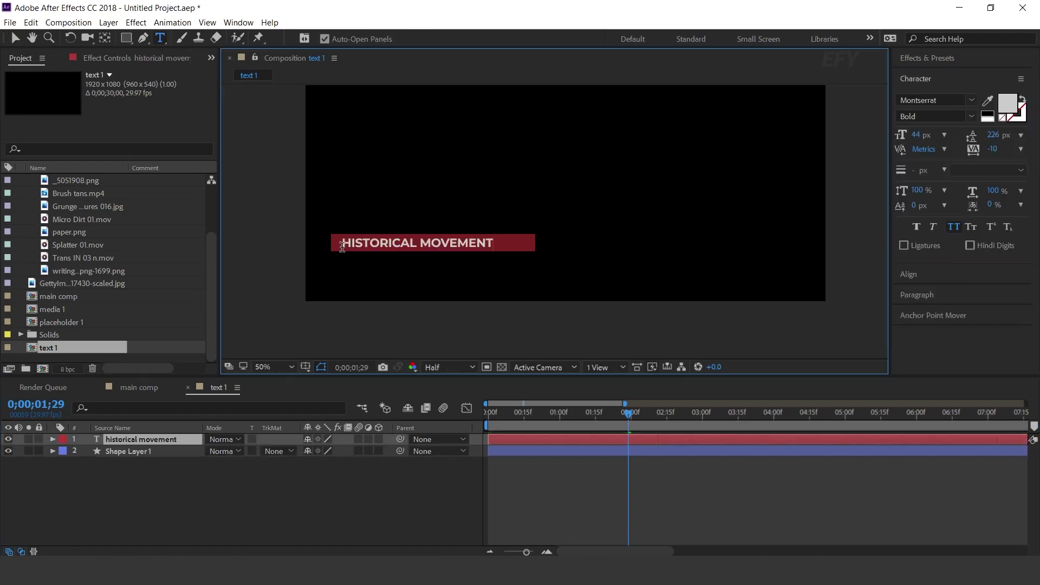
{"action": "left_click", "coordinate": [15, 38]}
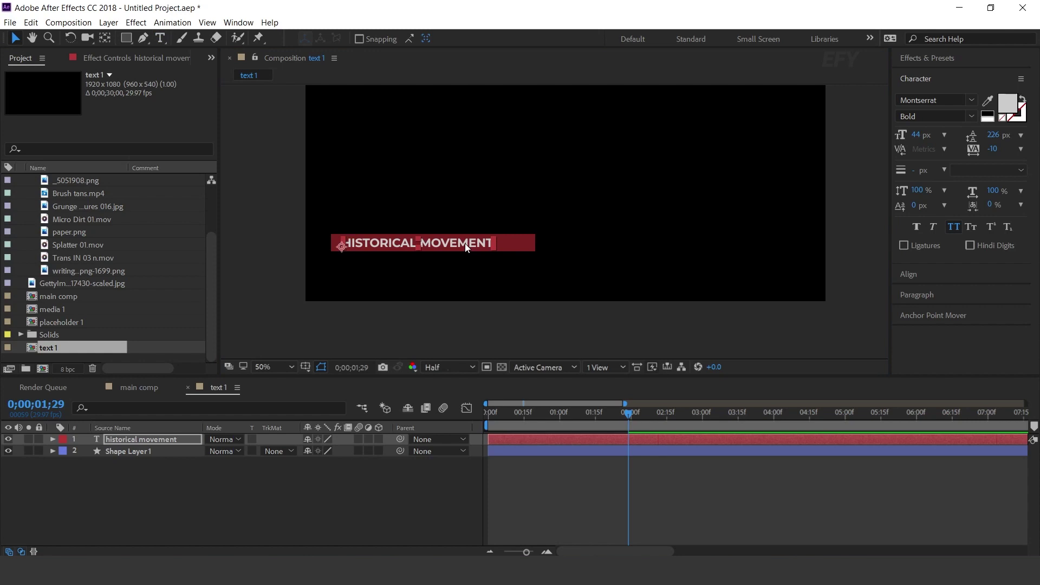
{"action": "left_click_drag", "start_coordinate": [429, 249], "coordinate": [428, 248]}
{"action": "left_click", "coordinate": [121, 457]}
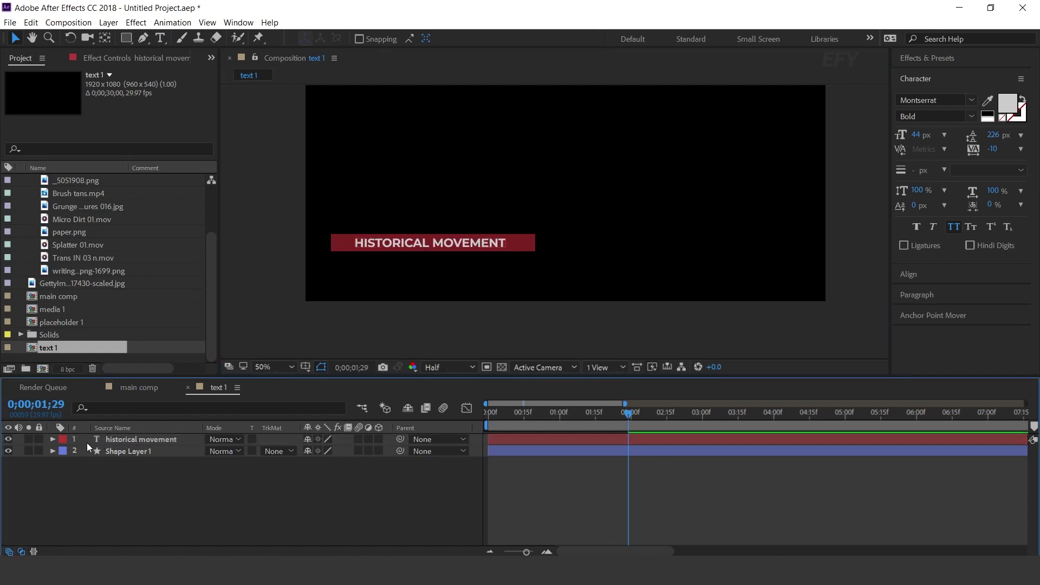
- Add an Opacity text animator to the historical movement layer and set its opacity to 0%
{"action": "left_click", "coordinate": [52, 439]}
{"action": "left_click", "coordinate": [130, 439]}
{"action": "left_click", "coordinate": [385, 450]}
{"action": "left_click", "coordinate": [437, 294]}
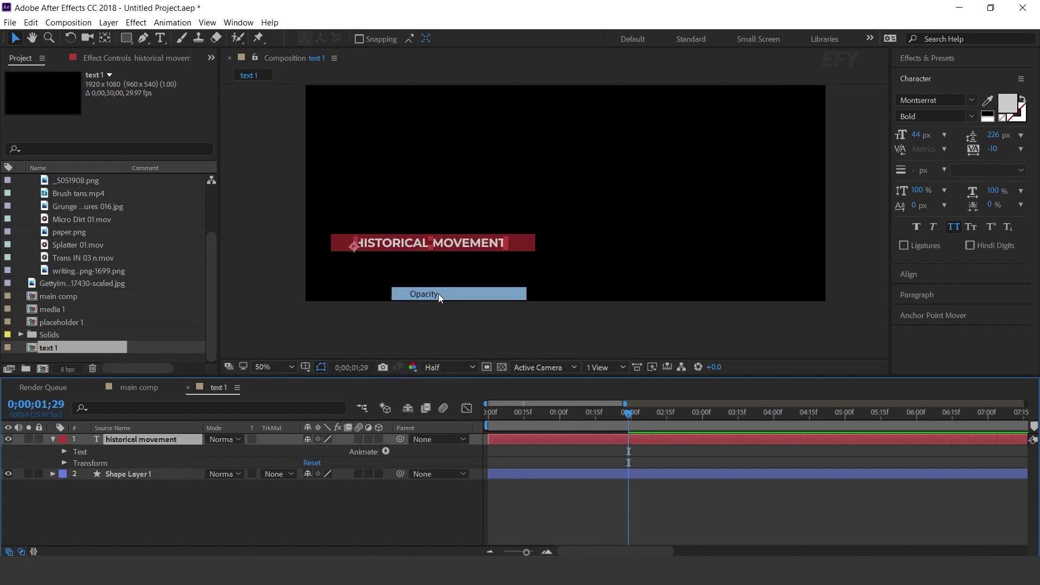
{"action": "left_click", "coordinate": [324, 510]}
{"action": "left_click", "coordinate": [312, 520]}
{"action": "type", "text": "00"}
{"action": "key", "text": "Return"}
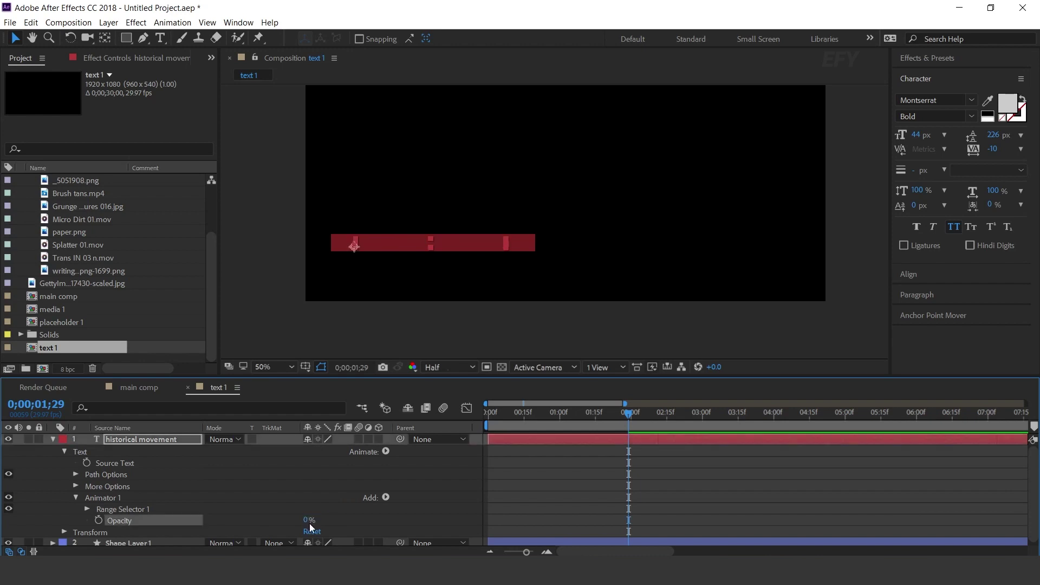
- Keyframe the Range Selector's Start from 0% at 0;00;00;00 to 100% at 0;00;01;15
{"action": "left_click", "coordinate": [87, 510]}
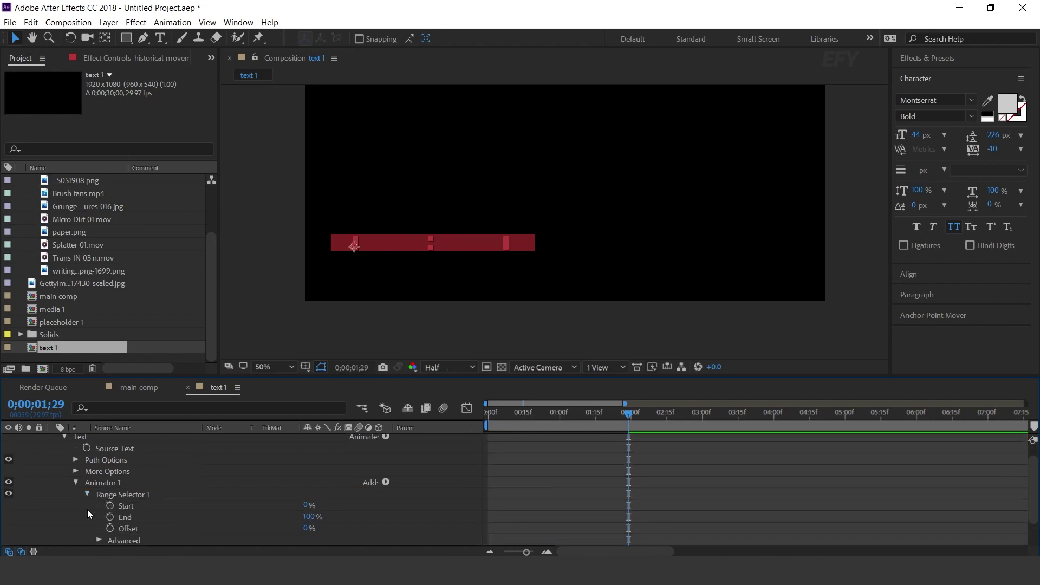
{"action": "left_click_drag", "start_coordinate": [591, 412], "coordinate": [417, 428]}
{"action": "left_click", "coordinate": [110, 506]}
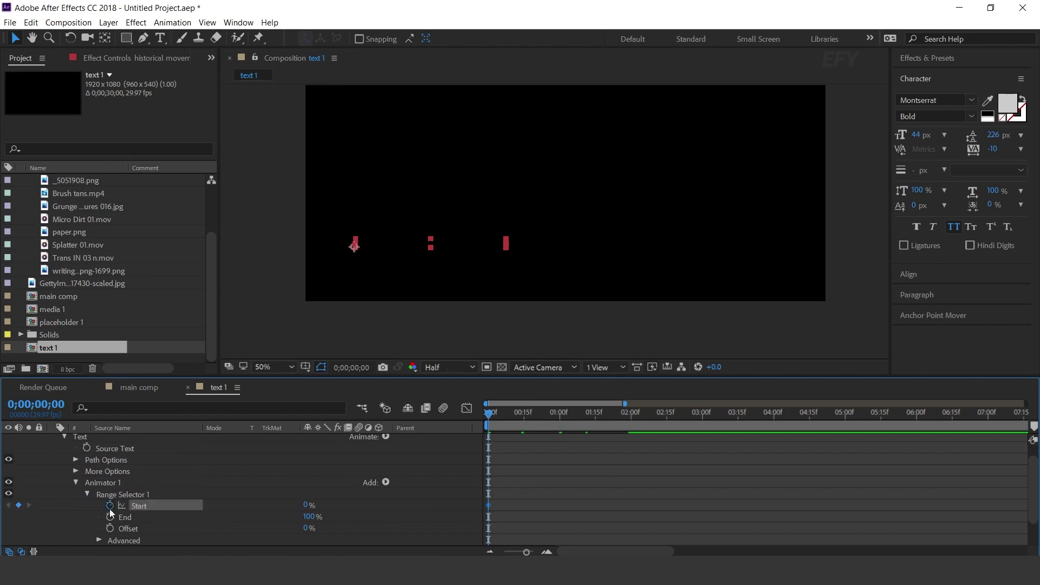
{"action": "left_click_drag", "start_coordinate": [529, 416], "coordinate": [596, 421]}
{"action": "left_click_drag", "start_coordinate": [307, 505], "coordinate": [759, 504]}
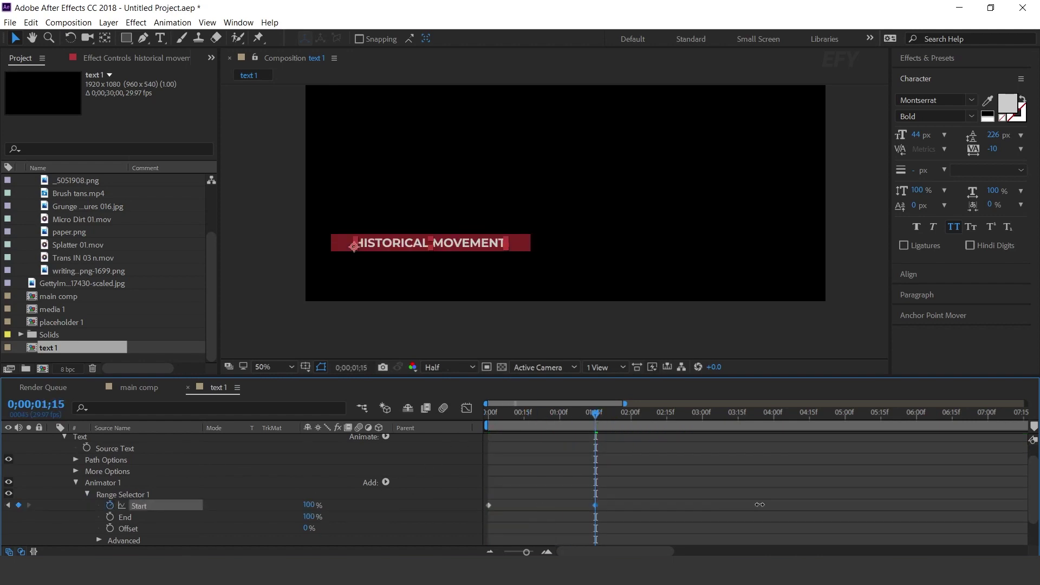
- Preview the letter reveal, delay its two Start keyframes, and show only the text layer's animated properties
{"action": "left_click", "coordinate": [717, 484]}
{"action": "key", "text": "Home"}
{"action": "key", "text": "space"}
{"action": "left_click_drag", "start_coordinate": [600, 417], "coordinate": [553, 463]}
{"action": "scroll", "coordinate": [583, 450], "scroll_direction": "up", "scroll_amount": 1}
{"action": "left_click", "coordinate": [577, 441]}
{"action": "key", "text": "u"}
{"action": "left_click", "coordinate": [507, 416]}
{"action": "key", "text": "space"}
{"action": "left_click", "coordinate": [524, 417]}
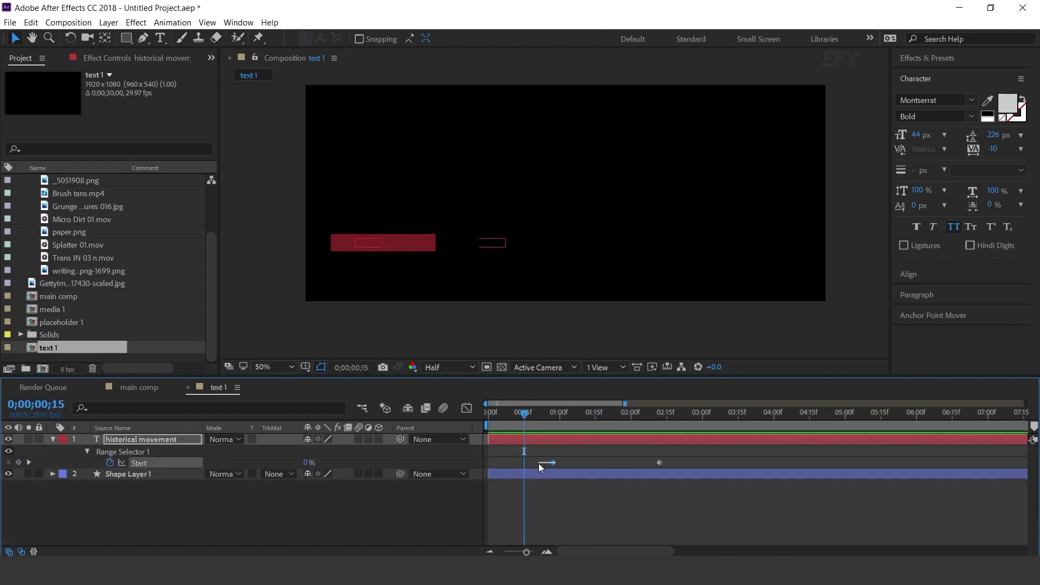
- Shift both Start keyframes earlier so the text reveal begins at about 0;00;00;09, previewing it against the bar
{"action": "left_click_drag", "start_coordinate": [552, 463], "coordinate": [506, 466]}
{"action": "key", "text": "space"}
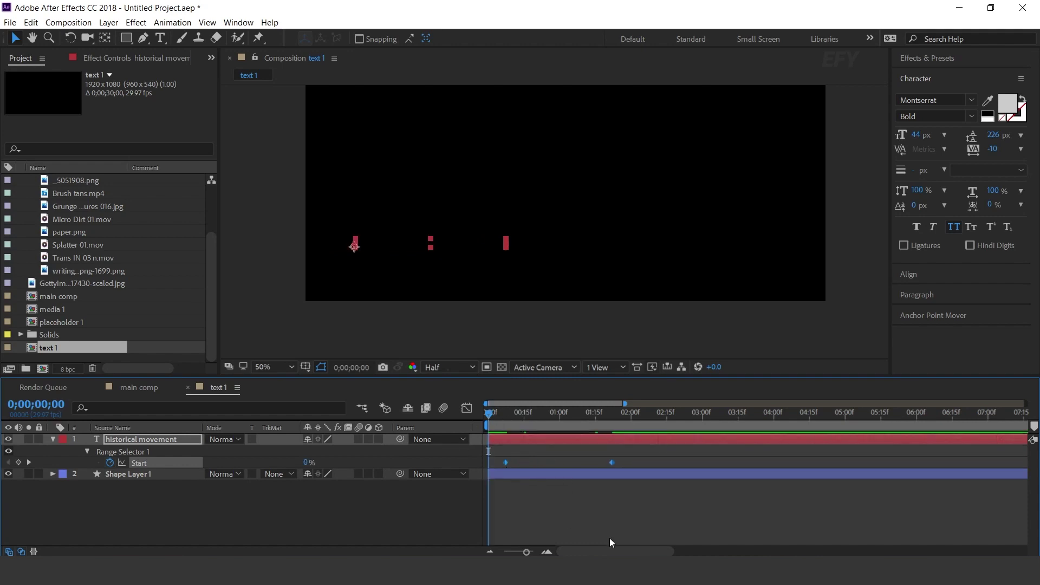
{"action": "key", "text": "space"}
{"action": "key", "text": "space"}
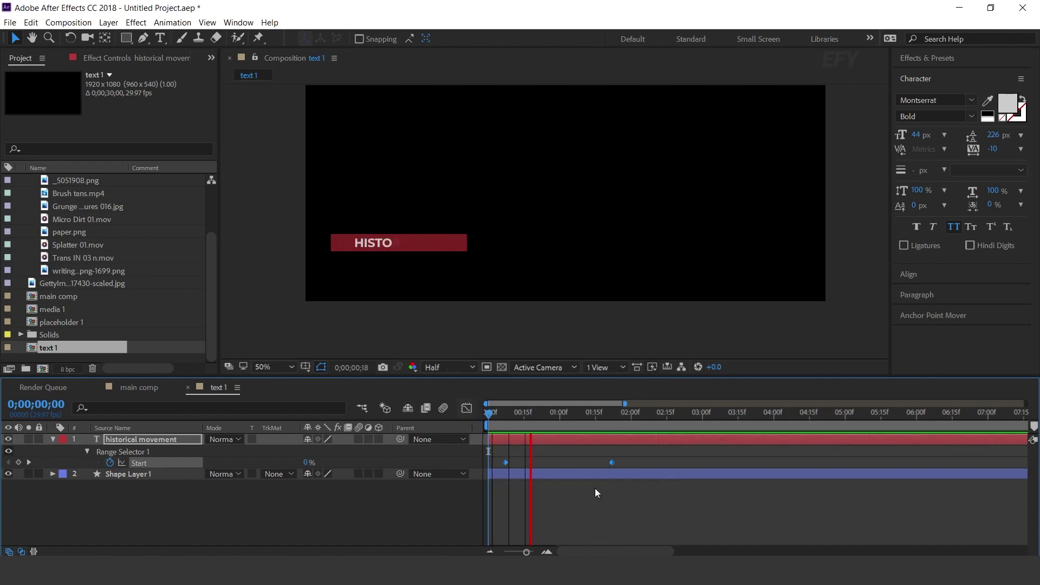
{"action": "left_click_drag", "start_coordinate": [493, 411], "coordinate": [516, 413]}
{"action": "left_click_drag", "start_coordinate": [509, 464], "coordinate": [512, 464]}
{"action": "key", "text": "space"}
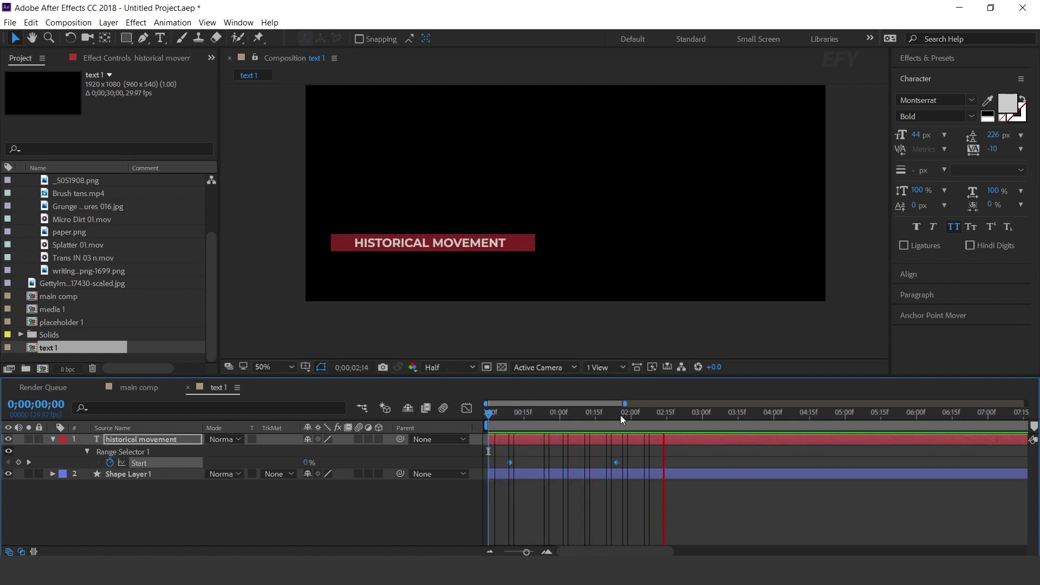
- Move the last Start keyframe to about 0;00;01;20, preview the reveal, and collapse the text layer's properties
{"action": "left_click_drag", "start_coordinate": [617, 462], "coordinate": [607, 462]}
{"action": "key", "text": "space"}
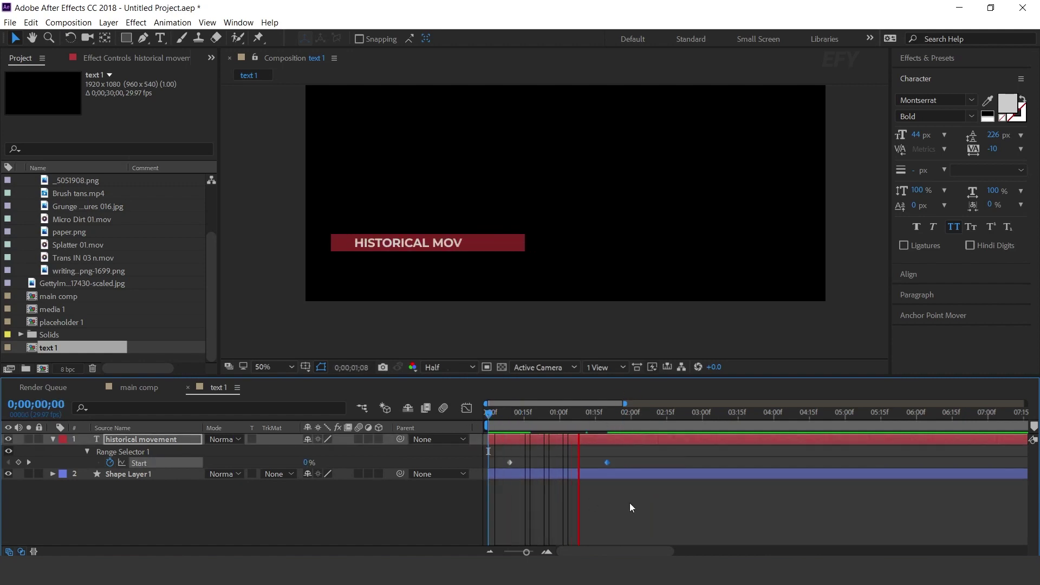
{"action": "key", "text": "space"}
{"action": "left_click", "coordinate": [310, 493]}
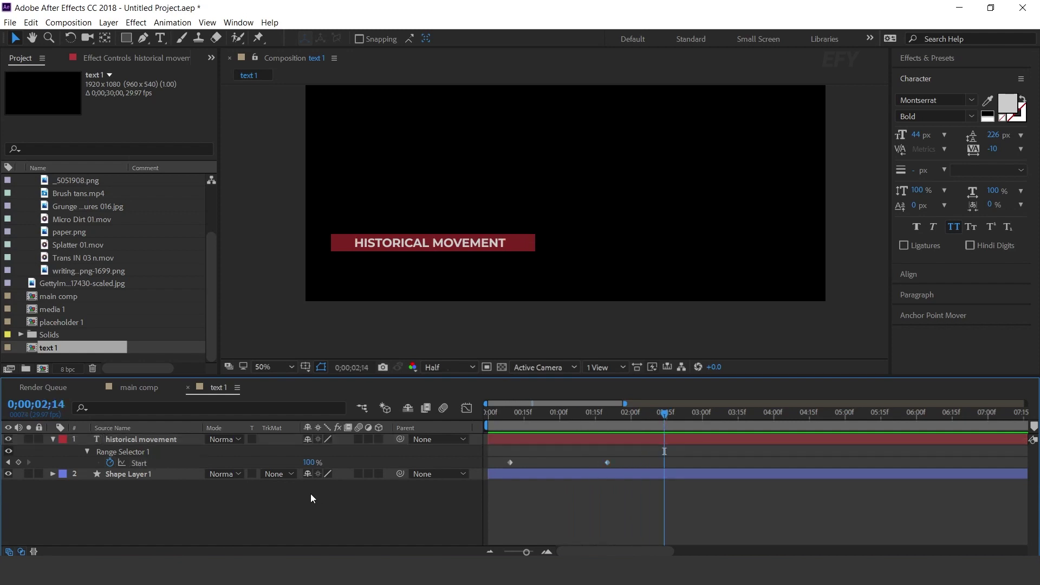
{"action": "left_click", "coordinate": [54, 440]}
- Duplicate the text and bar layers, stack the copied bar beneath its text, and place the copies just above the original pair
{"action": "left_click", "coordinate": [128, 441]}
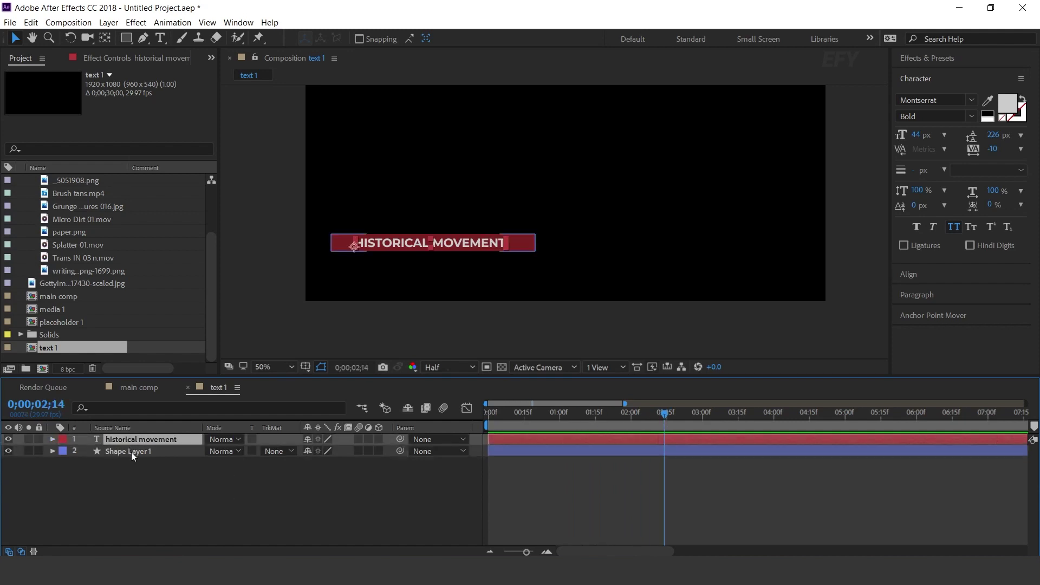
{"action": "left_click", "coordinate": [131, 451], "text": "shift"}
{"action": "key", "text": "ctrl+d"}
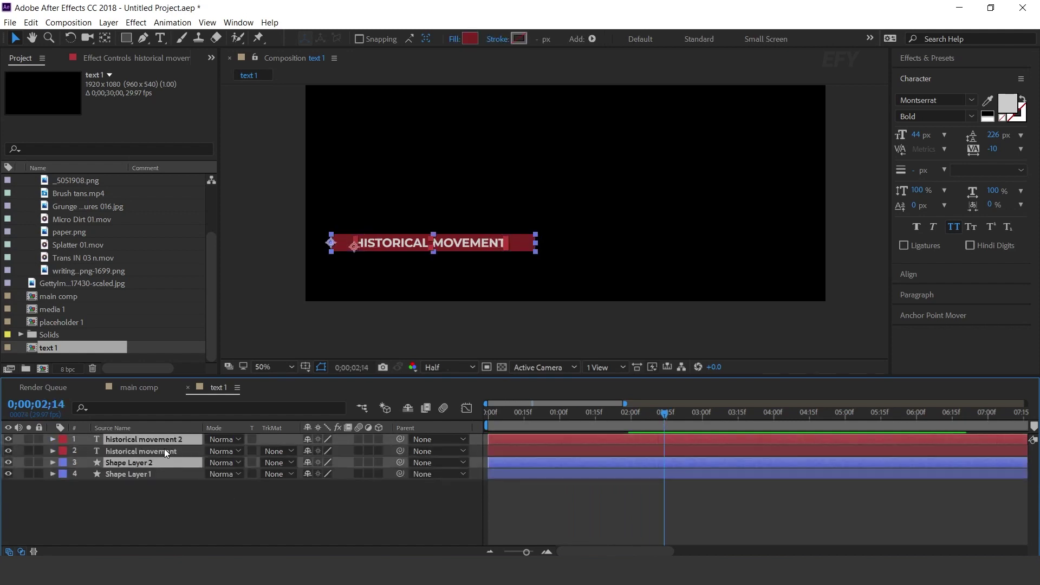
{"action": "left_click_drag", "start_coordinate": [162, 460], "coordinate": [164, 448]}
{"action": "left_click_drag", "start_coordinate": [397, 243], "coordinate": [401, 222]}
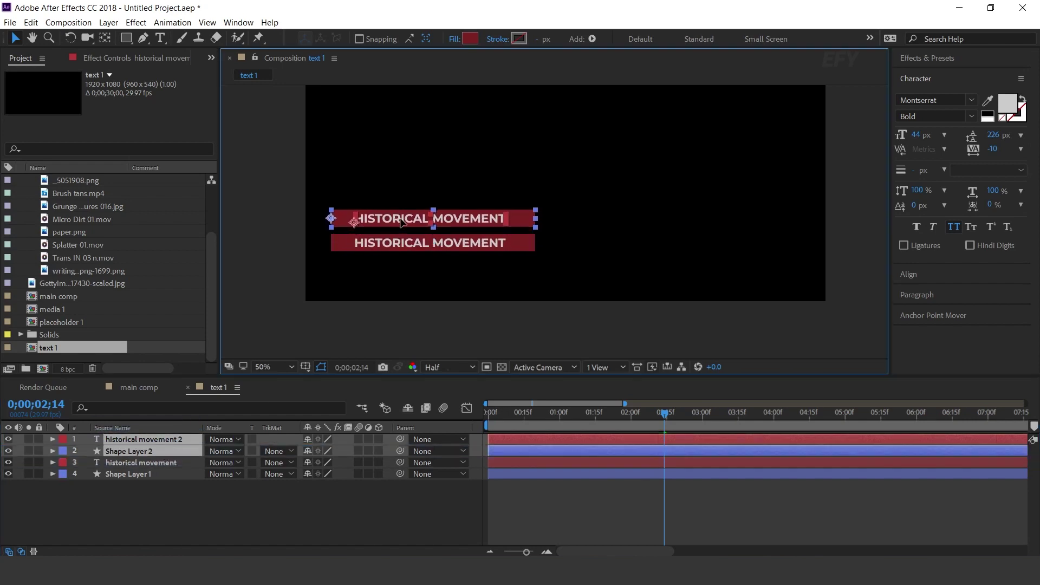
{"action": "left_click", "coordinate": [390, 519]}
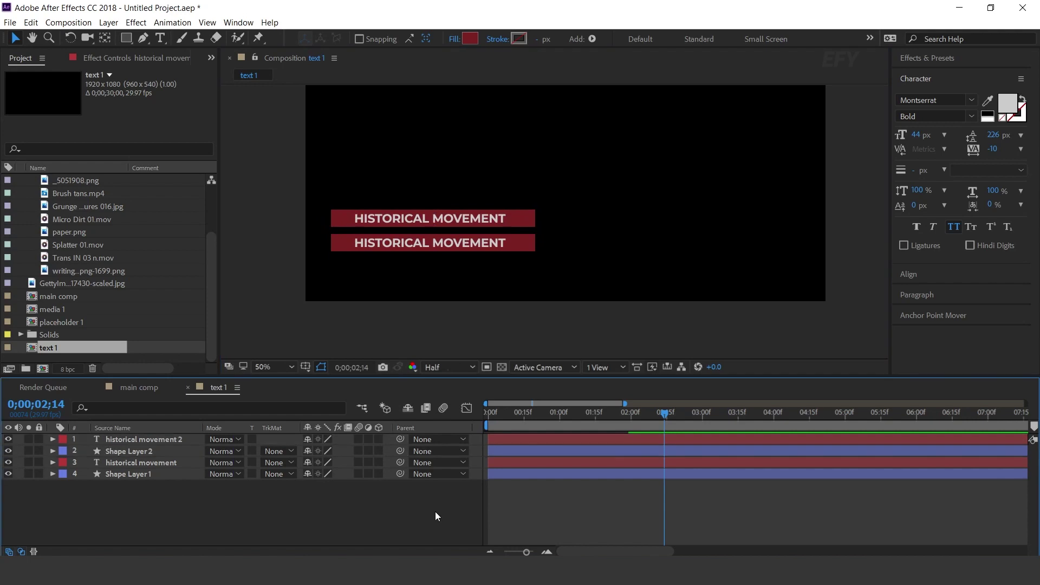
- Shorten the upper bar at its last Scale keyframe, 0;00;01;29, to 49.3% width
{"action": "left_click", "coordinate": [577, 455]}
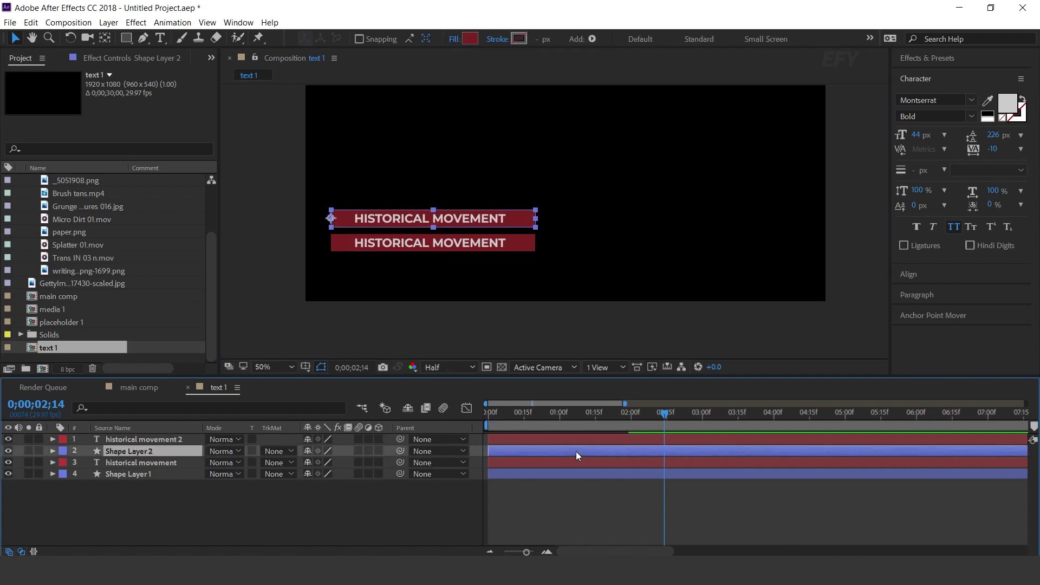
{"action": "key", "text": "u"}
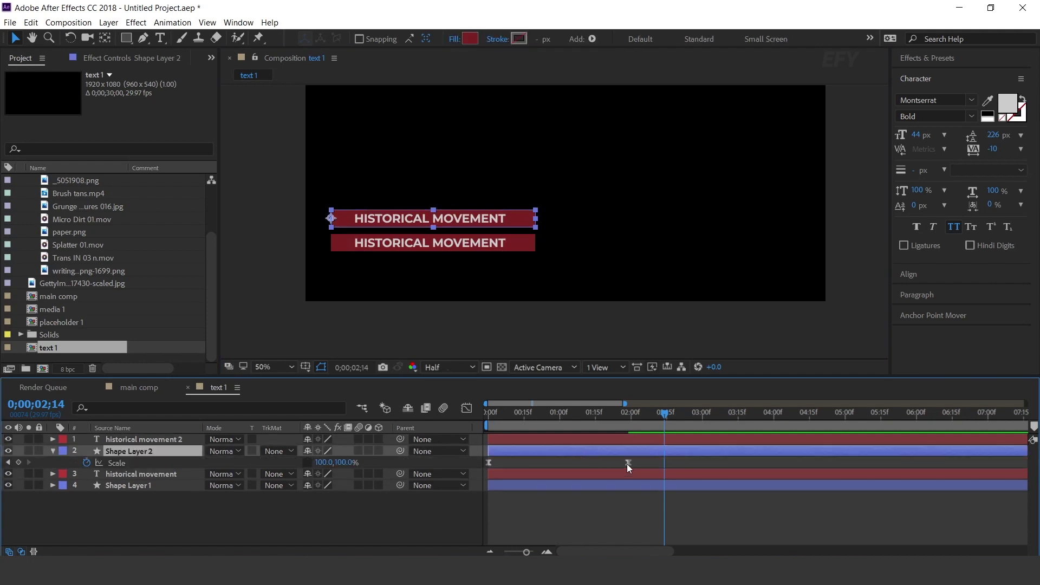
{"action": "mouse_move", "coordinate": [639, 415]}
{"action": "left_mouse_down"}
{"action": "mouse_move", "coordinate": [627, 417]}
{"action": "mouse_move", "coordinate": [626, 439]}
{"action": "left_mouse_up"}
{"action": "left_click_drag", "start_coordinate": [535, 218], "coordinate": [433, 223]}
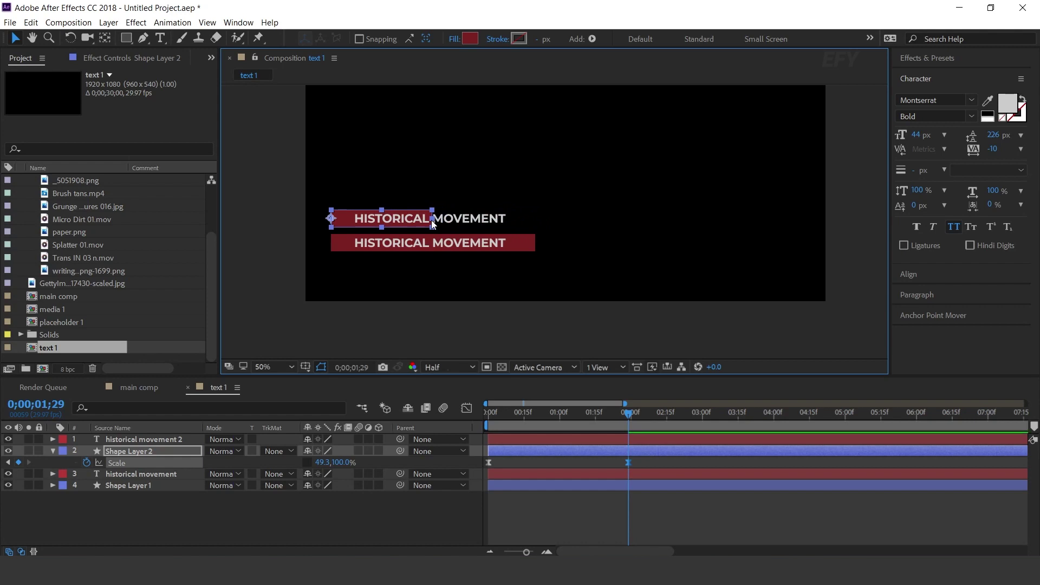
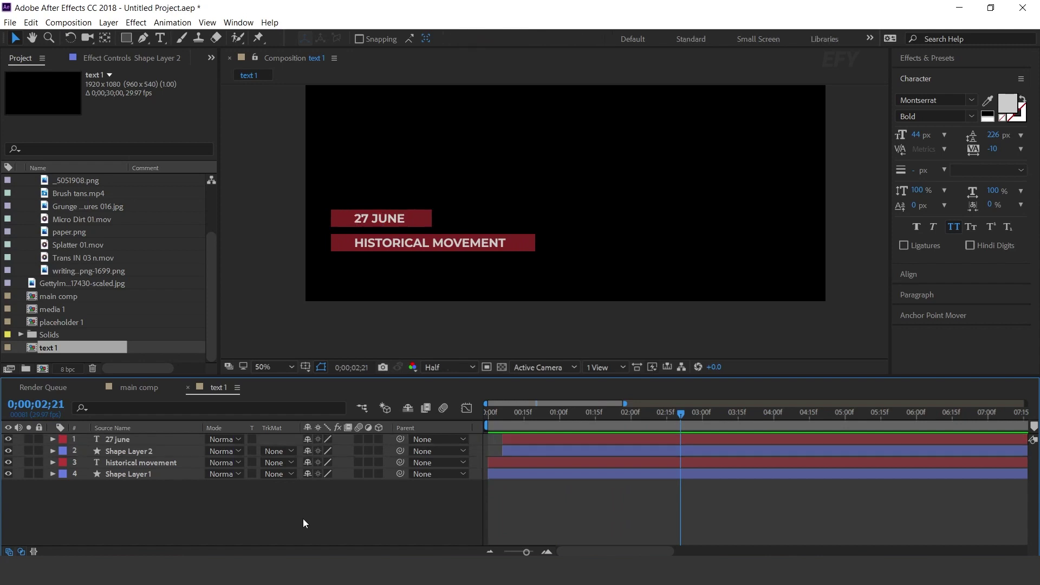
- Add the text "1920" at 145 px and place it beside the 27 June bar, above the long bar's right end
{"action": "left_click", "coordinate": [160, 39]}
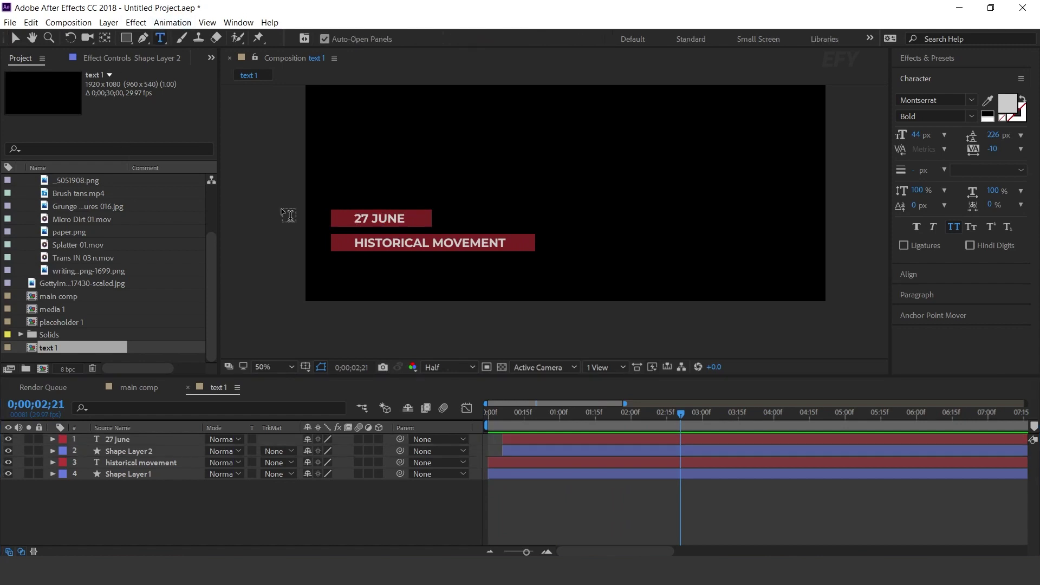
{"action": "left_click", "coordinate": [455, 218]}
{"action": "type", "text": "1920"}
{"action": "left_click", "coordinate": [14, 38]}
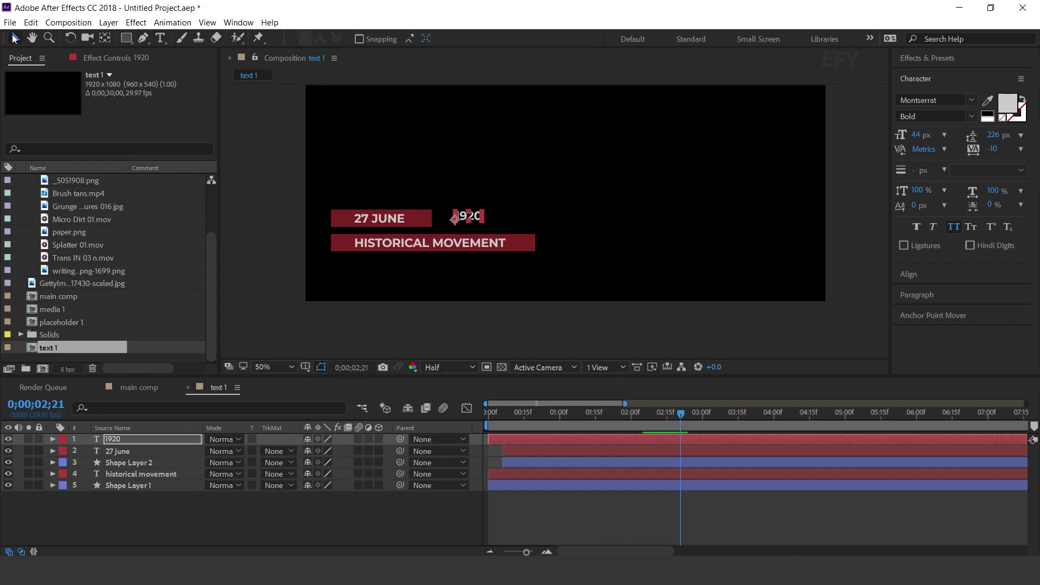
{"action": "left_click_drag", "start_coordinate": [915, 135], "coordinate": [993, 134]}
{"action": "left_click_drag", "start_coordinate": [517, 219], "coordinate": [489, 228]}
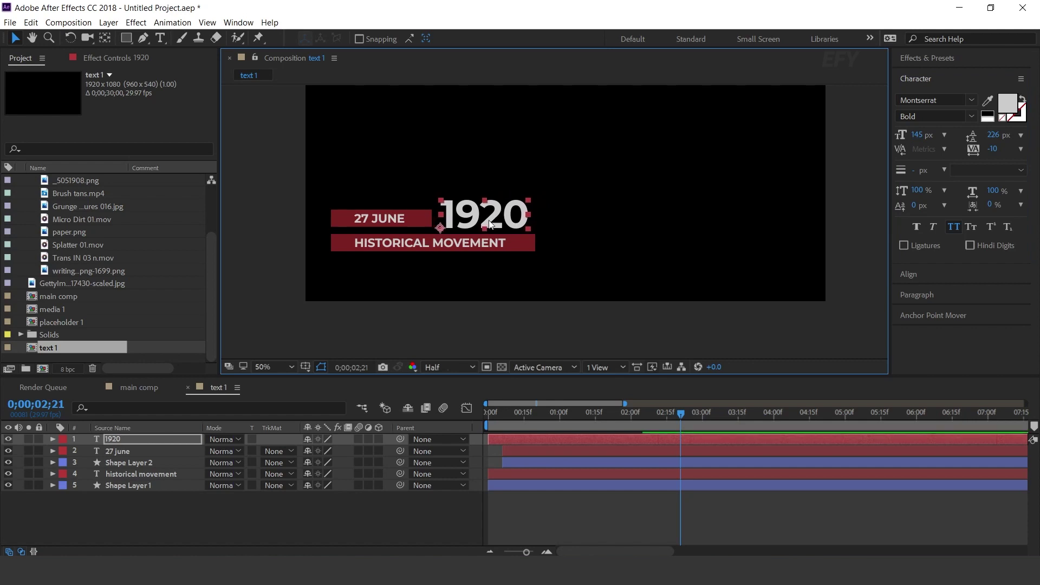
- Keyframe the 1920 layer's Position to rise from 498, 1006 at 0;00;00;00 to 498, 810 at 0;00;01;15, and preview it
{"action": "key", "text": "p"}
{"action": "left_click_drag", "start_coordinate": [567, 425], "coordinate": [594, 418]}
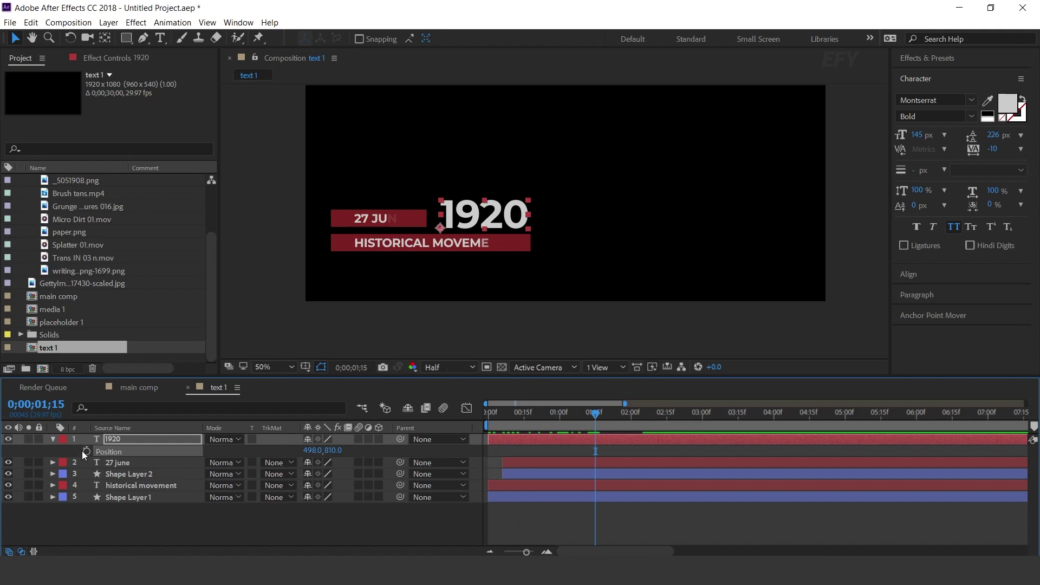
{"action": "key", "text": "Home"}
{"action": "left_click_drag", "start_coordinate": [483, 202], "coordinate": [486, 265]}
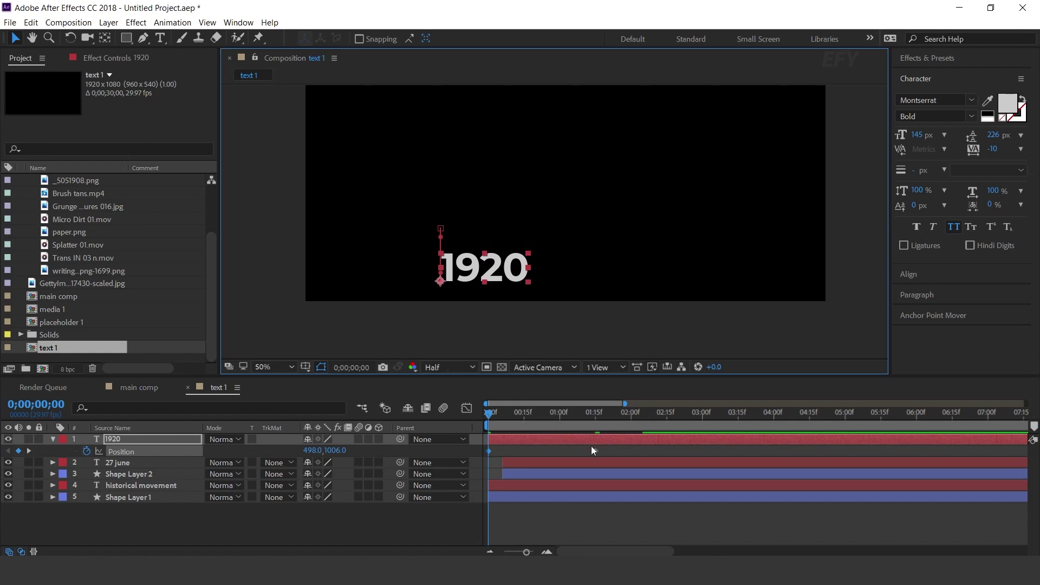
{"action": "key", "text": "space"}
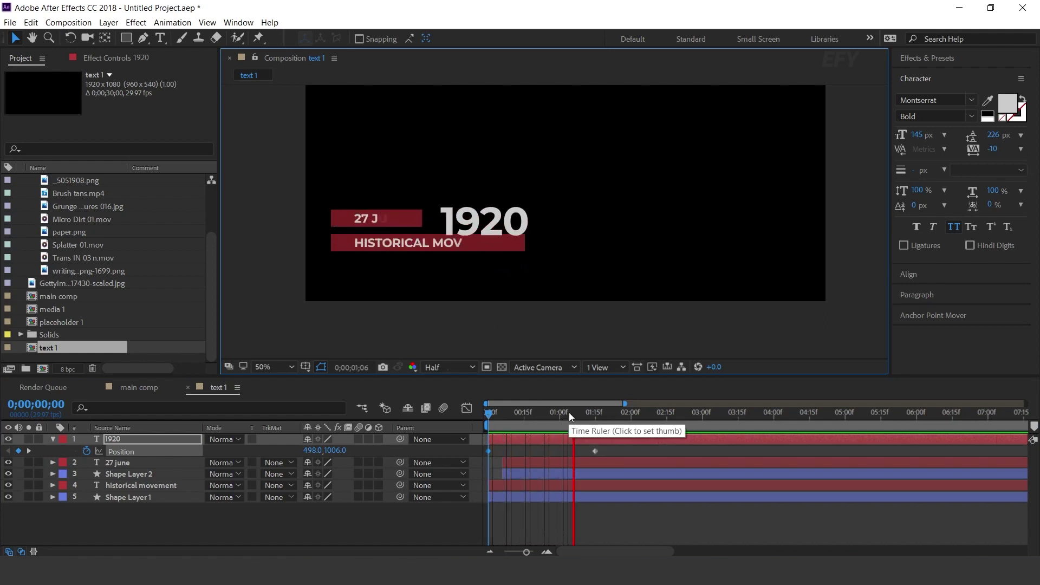
- Move the last Position keyframe to about 0;00;00;20, then shift the 1920 layer to start at about 0;00;00;12
{"action": "left_click", "coordinate": [602, 414]}
{"action": "left_click_drag", "start_coordinate": [603, 415], "coordinate": [536, 451]}
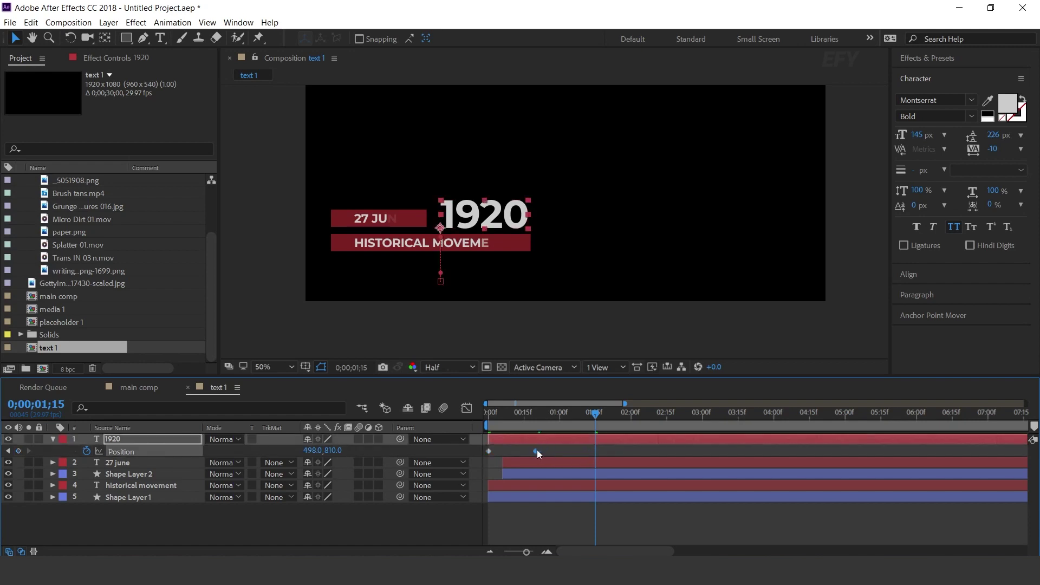
{"action": "key", "text": "space"}
{"action": "left_click", "coordinate": [531, 417]}
{"action": "left_click_drag", "start_coordinate": [532, 417], "coordinate": [573, 440]}
{"action": "key", "text": "Home"}
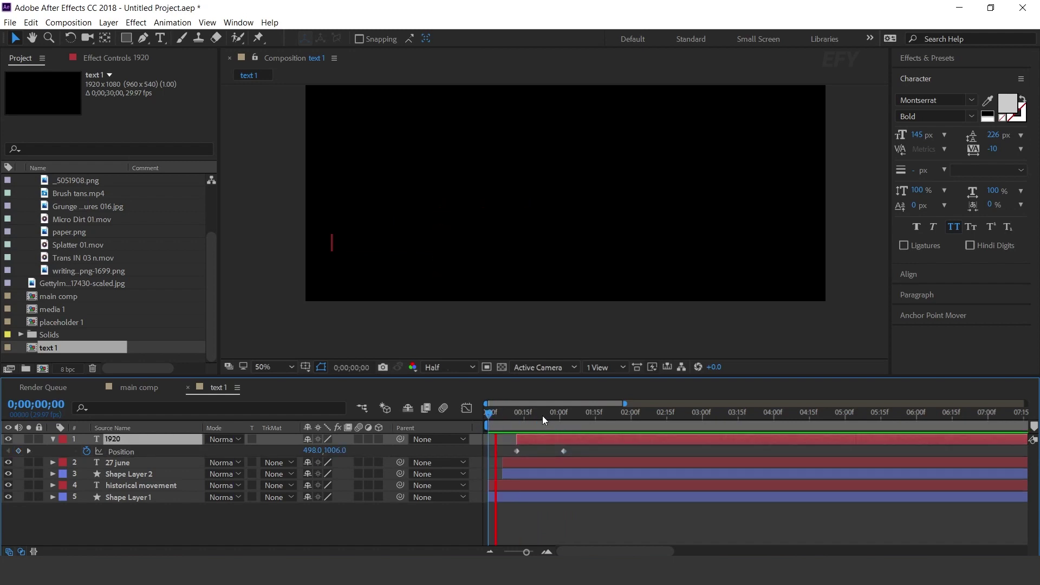
{"action": "key", "text": "space"}
{"action": "key", "text": "space"}
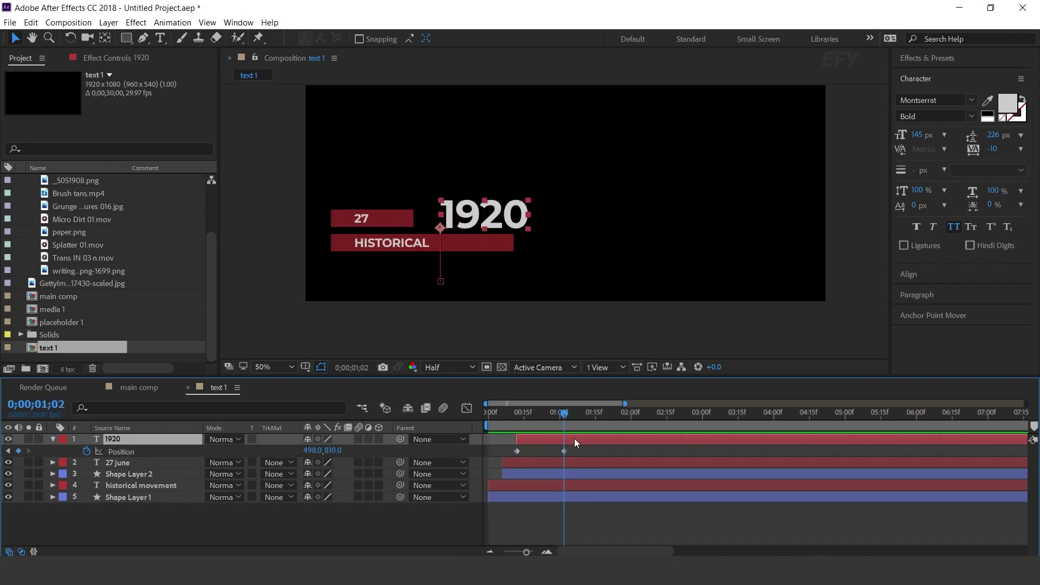
- Apply Easy Ease to both 1920 Position keyframes and reshape the speed graph for a fast start and long slowdown
{"action": "left_click_drag", "start_coordinate": [576, 447], "coordinate": [492, 456]}
{"action": "right_click", "coordinate": [566, 450]}
{"action": "mouse_move", "coordinate": [599, 440]}
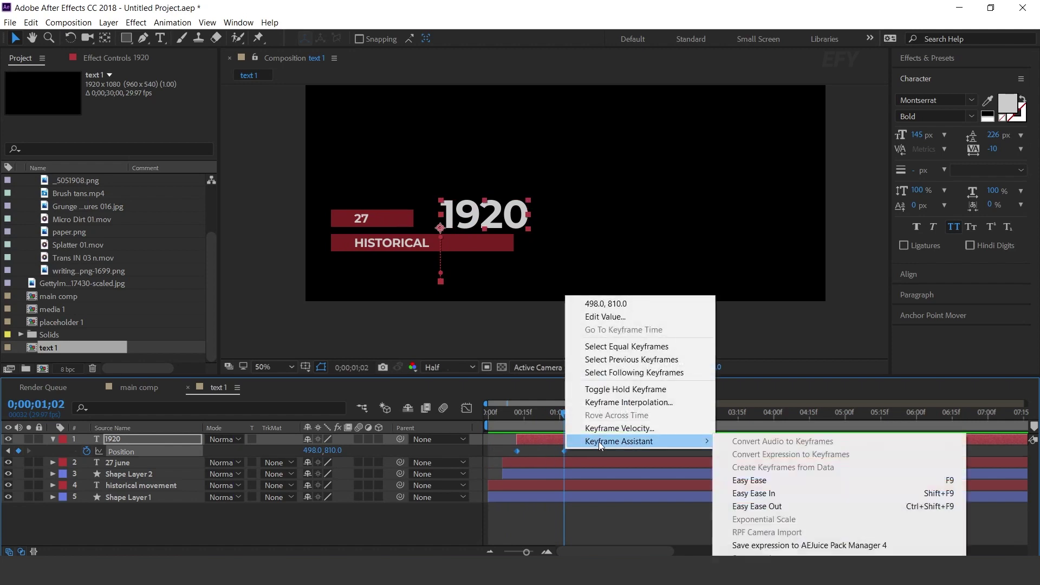
{"action": "left_click", "coordinate": [740, 480]}
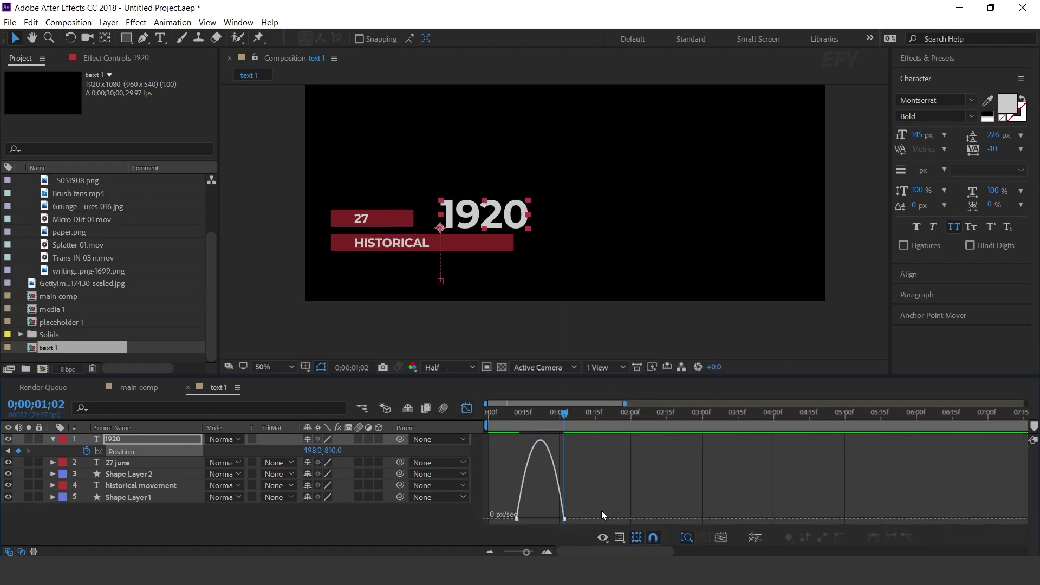
{"action": "left_click_drag", "start_coordinate": [558, 518], "coordinate": [540, 519]}
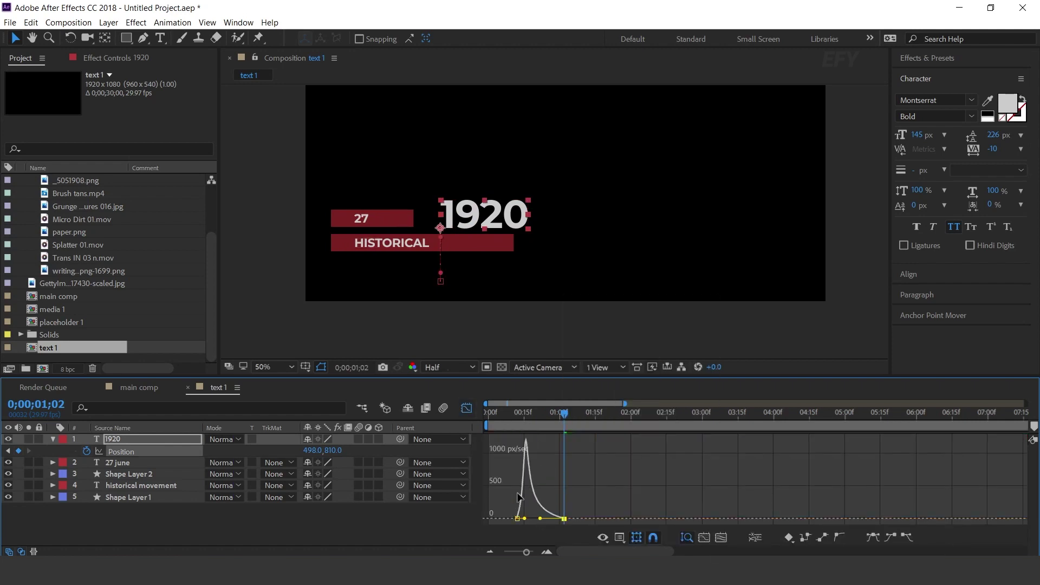
{"action": "left_click", "coordinate": [465, 407]}
{"action": "key", "text": "space"}
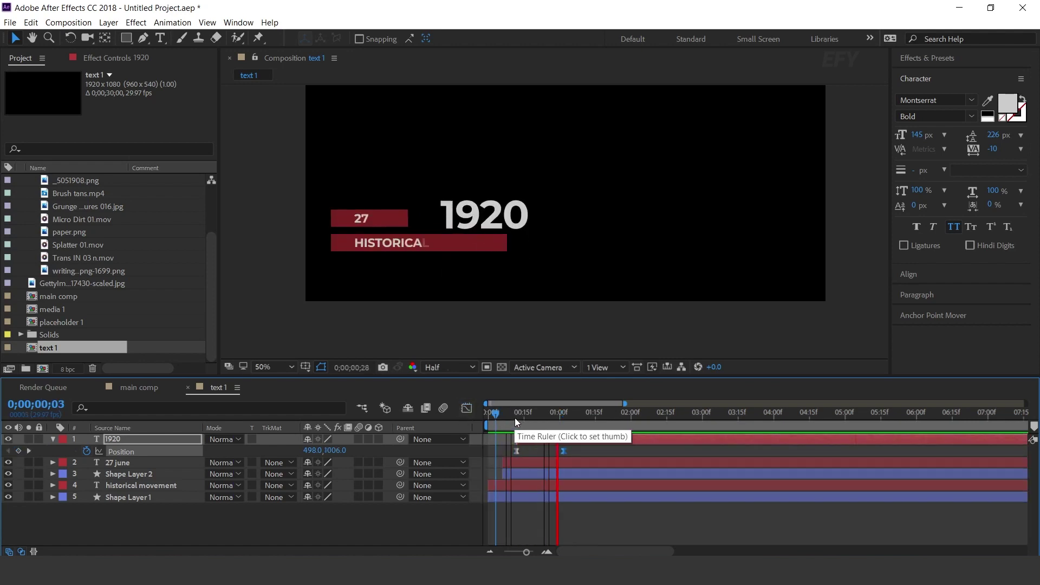
- Move the last 1920 Position keyframe to about 0;00;01;14 and review the slower rise
{"action": "left_click_drag", "start_coordinate": [564, 451], "coordinate": [593, 451]}
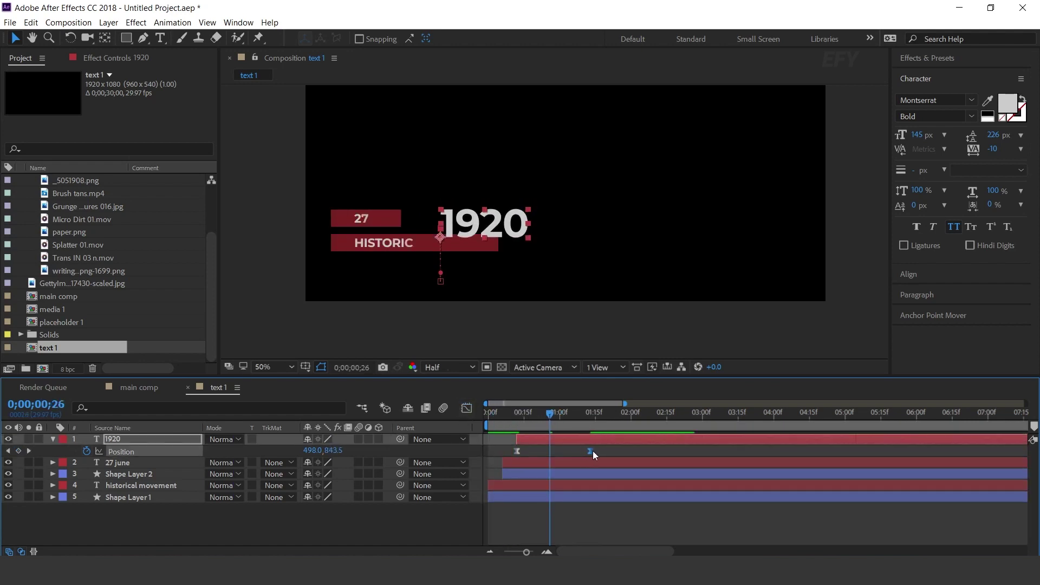
{"action": "left_click", "coordinate": [508, 412]}
{"action": "left_click_drag", "start_coordinate": [508, 411], "coordinate": [579, 421]}
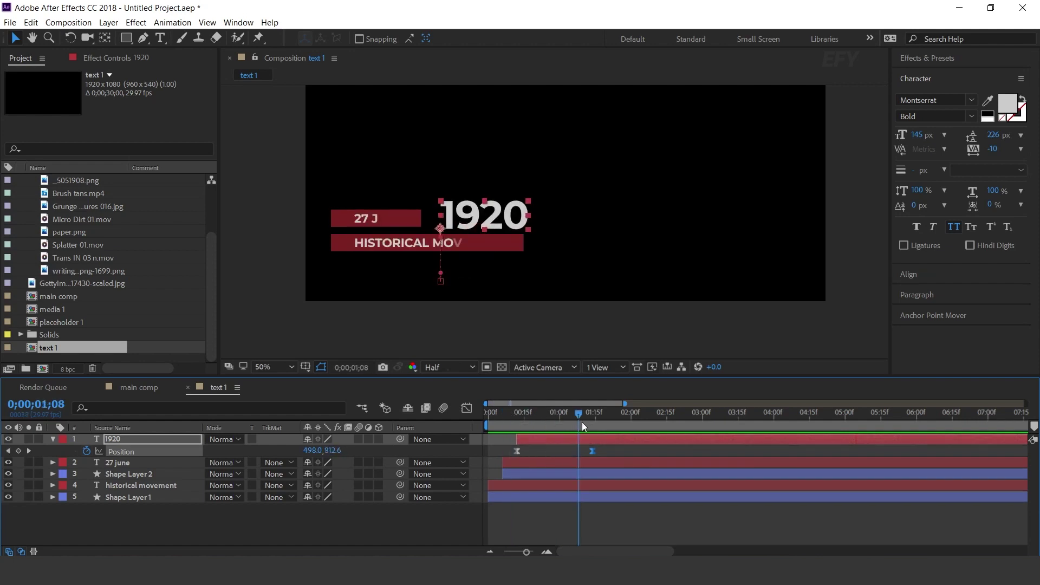
- Fade in the 1920 layer with Opacity keyframes from 0% at about 0;00;00;13 to 100% at 0;00;01;08
{"action": "left_click", "coordinate": [550, 439]}
{"action": "key", "text": "shift+t"}
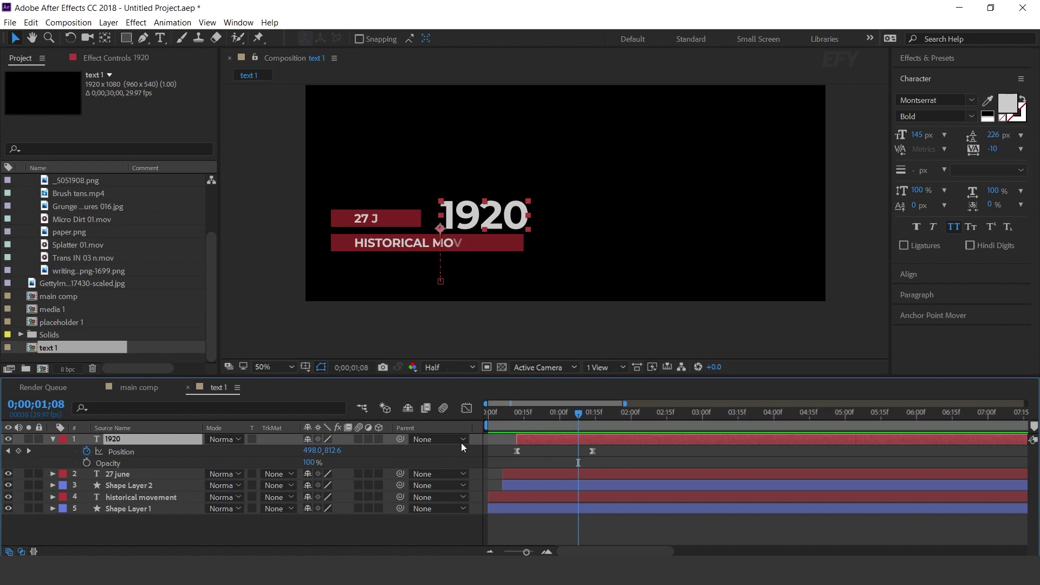
{"action": "left_click", "coordinate": [86, 462]}
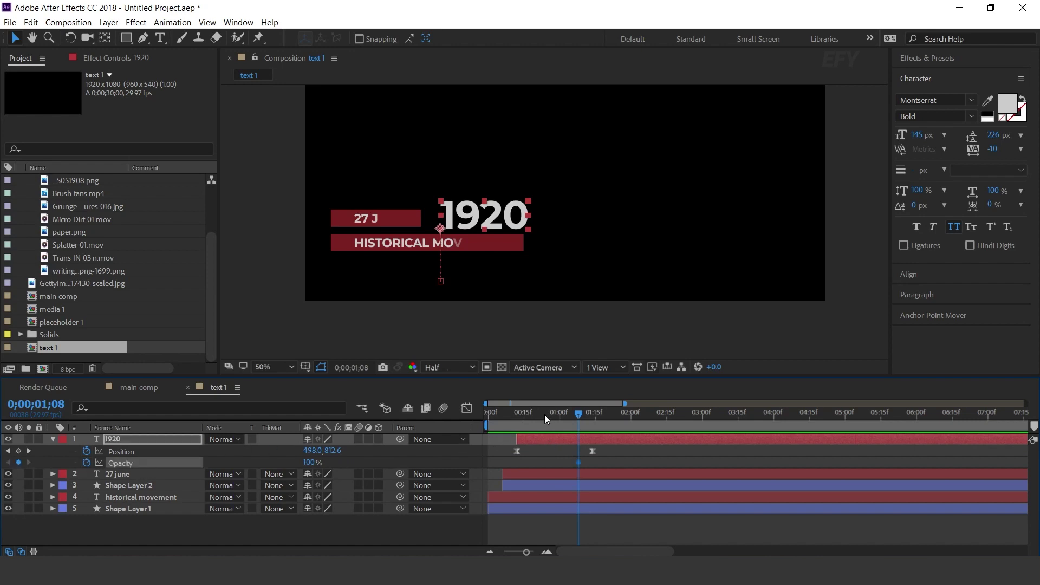
{"action": "left_click_drag", "start_coordinate": [545, 414], "coordinate": [519, 415]}
{"action": "left_click_drag", "start_coordinate": [316, 464], "coordinate": [271, 464]}
{"action": "left_click_drag", "start_coordinate": [522, 415], "coordinate": [553, 415]}
{"action": "key", "text": "space"}
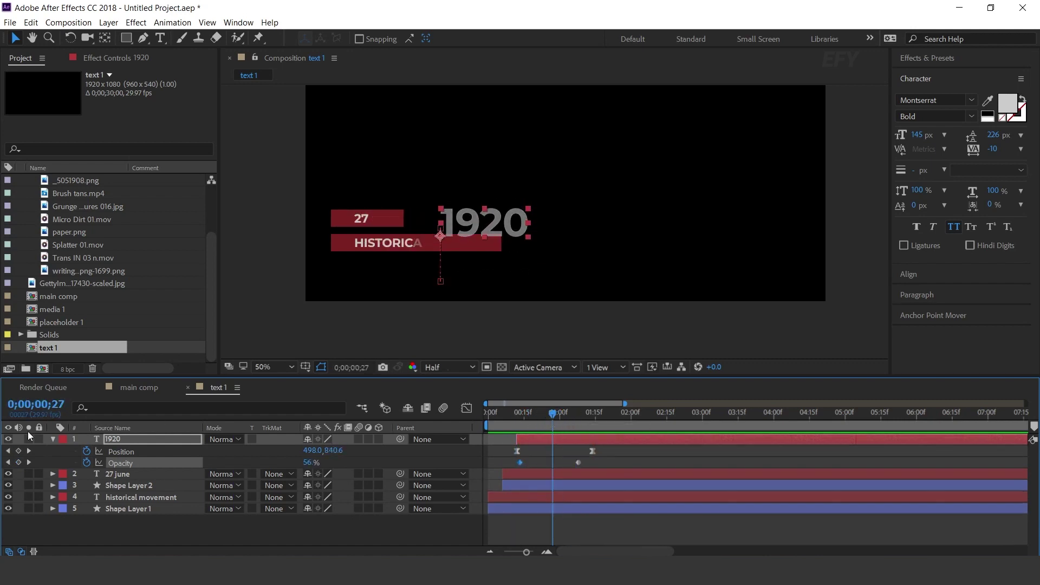
- Collapse the 1920 layer and move it to the bottom of the layer stack, below Shape Layer 1
{"action": "left_click", "coordinate": [52, 439]}
{"action": "left_click_drag", "start_coordinate": [144, 440], "coordinate": [135, 490]}
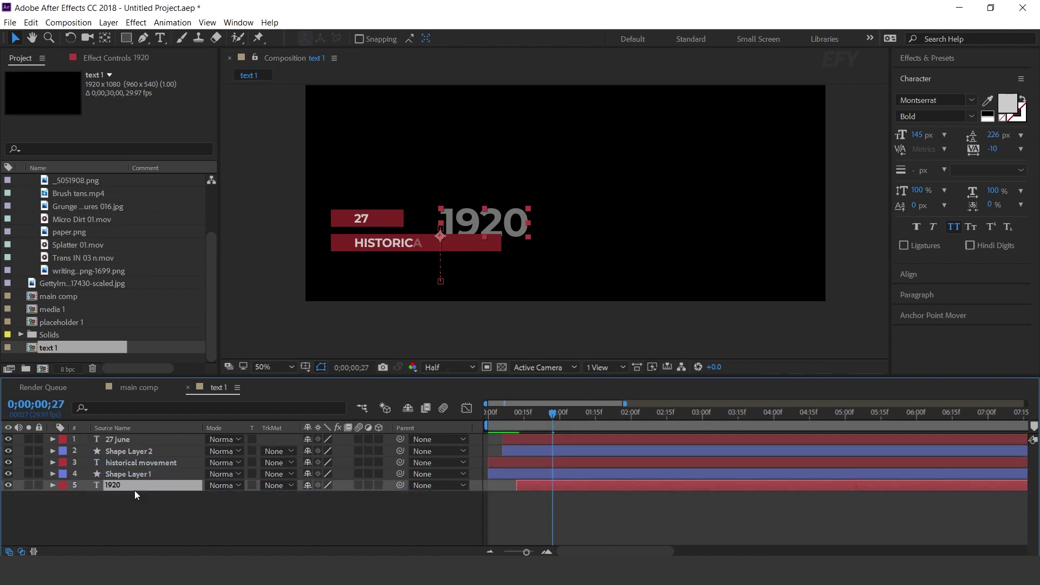
{"action": "left_click", "coordinate": [506, 417]}
{"action": "key", "text": "space"}
- Delay the 1920 layer's first Opacity keyframe to about 0;00;00;19, then shift the layer to start at about 0;00;00;16
{"action": "left_click", "coordinate": [528, 415]}
{"action": "left_click_drag", "start_coordinate": [531, 416], "coordinate": [544, 414]}
{"action": "key", "text": "u"}
{"action": "left_click_drag", "start_coordinate": [629, 511], "coordinate": [540, 508]}
{"action": "key", "text": "space"}
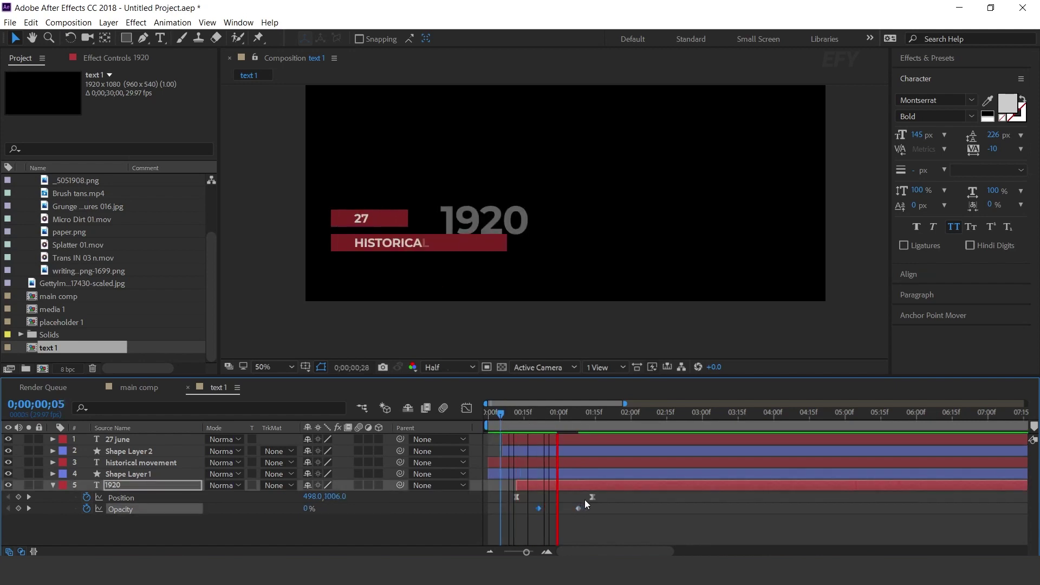
{"action": "left_click_drag", "start_coordinate": [516, 415], "coordinate": [548, 416]}
{"action": "left_click_drag", "start_coordinate": [536, 508], "coordinate": [532, 508]}
{"action": "left_click", "coordinate": [514, 414]}
{"action": "key", "text": "space"}
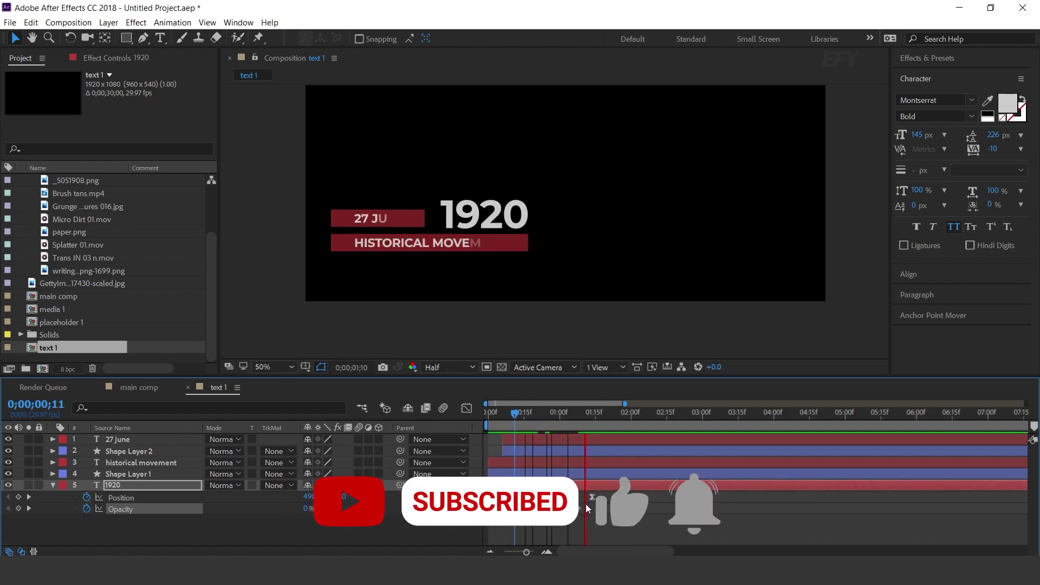
{"action": "left_click_drag", "start_coordinate": [501, 413], "coordinate": [550, 415]}
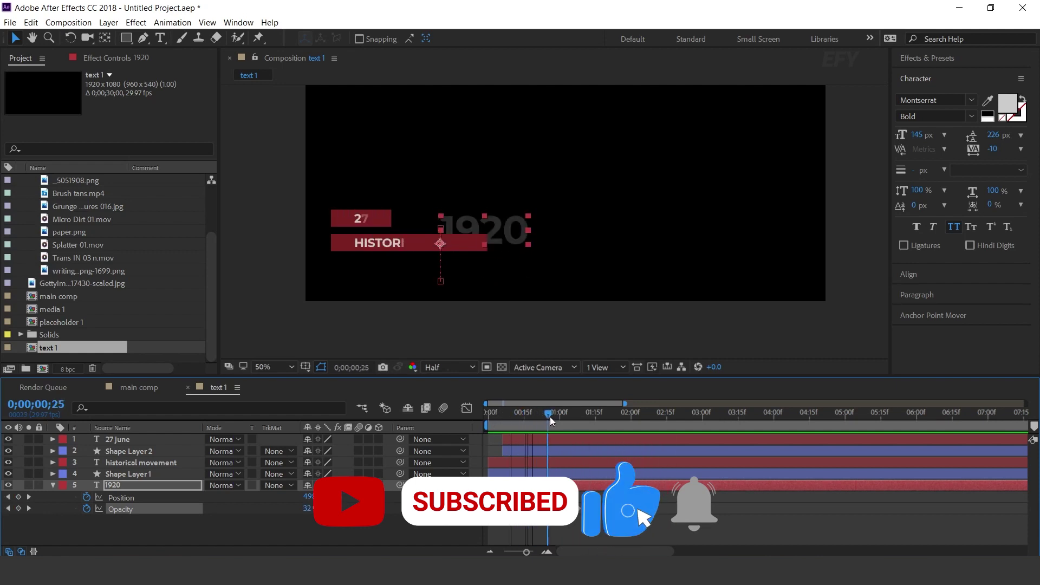
{"action": "key", "text": "space"}
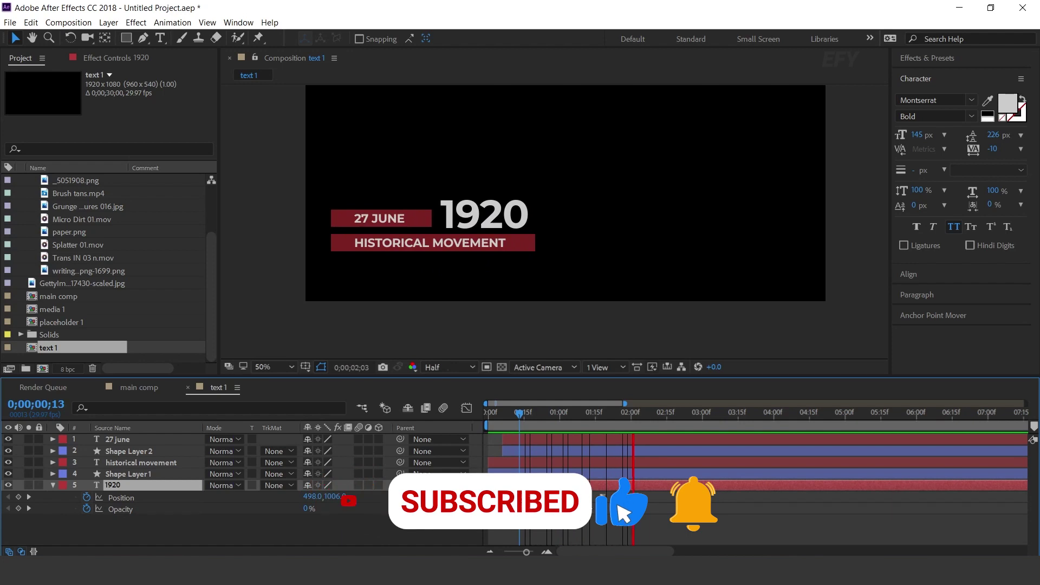
- Close the text 1 composition and add it to main comp directly below Camera 1
{"action": "left_click", "coordinate": [686, 413]}
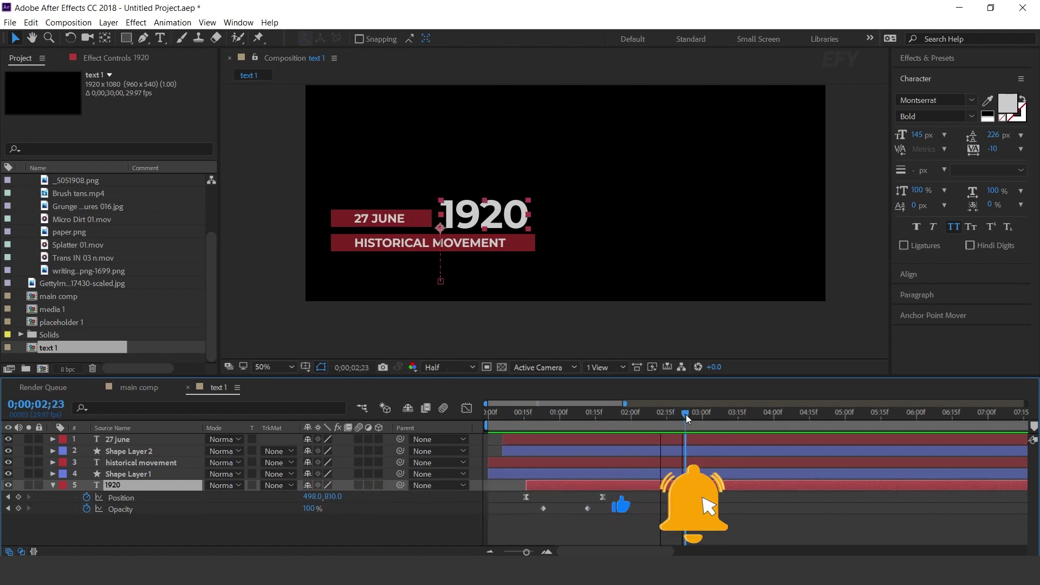
{"action": "left_click", "coordinate": [199, 541]}
{"action": "left_click", "coordinate": [54, 485]}
{"action": "left_click", "coordinate": [188, 388]}
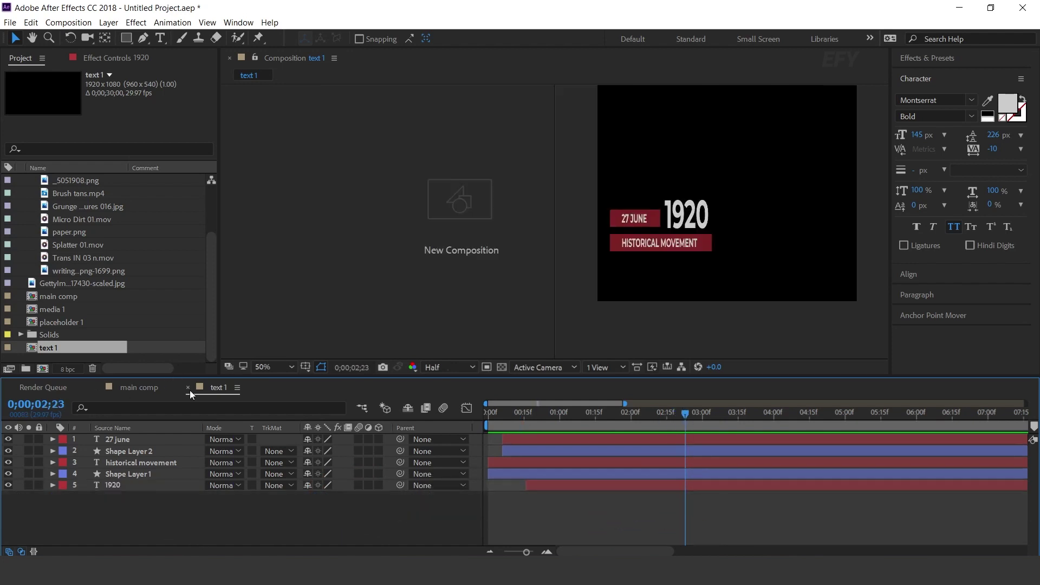
{"action": "left_click_drag", "start_coordinate": [44, 351], "coordinate": [135, 459]}
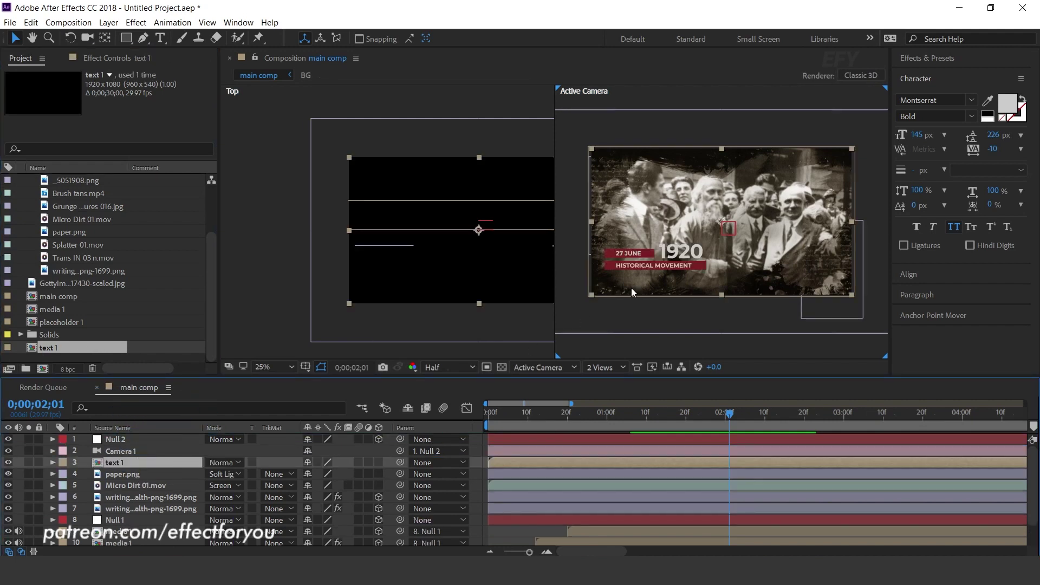
- Shift the text 1 layer to start at about 0;00;00;07 in main comp and preview the timing
{"action": "left_click", "coordinate": [610, 413]}
{"action": "left_click_drag", "start_coordinate": [515, 461], "coordinate": [542, 459]}
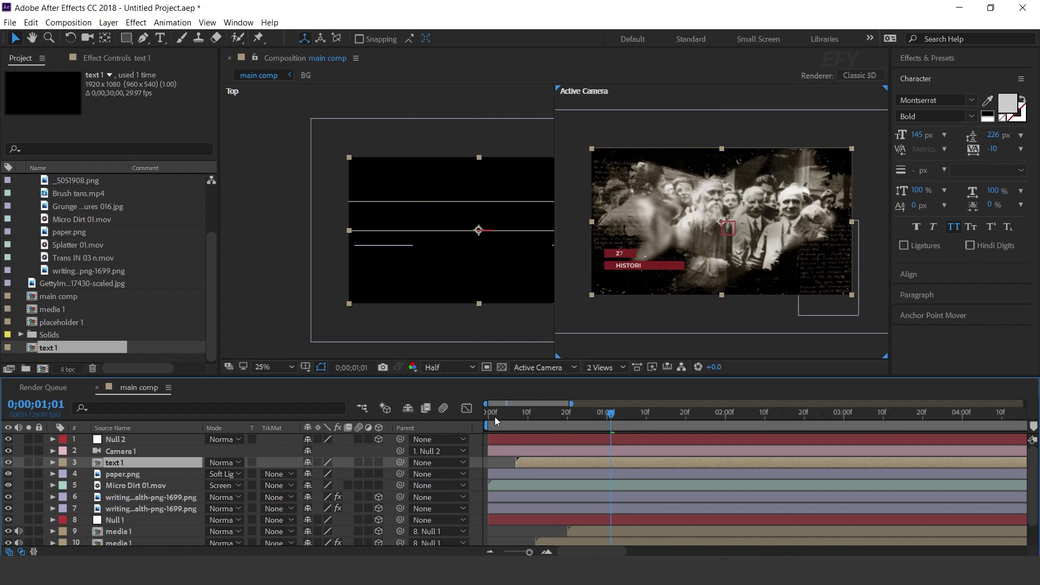
{"action": "key", "text": "Home"}
{"action": "key", "text": "space"}
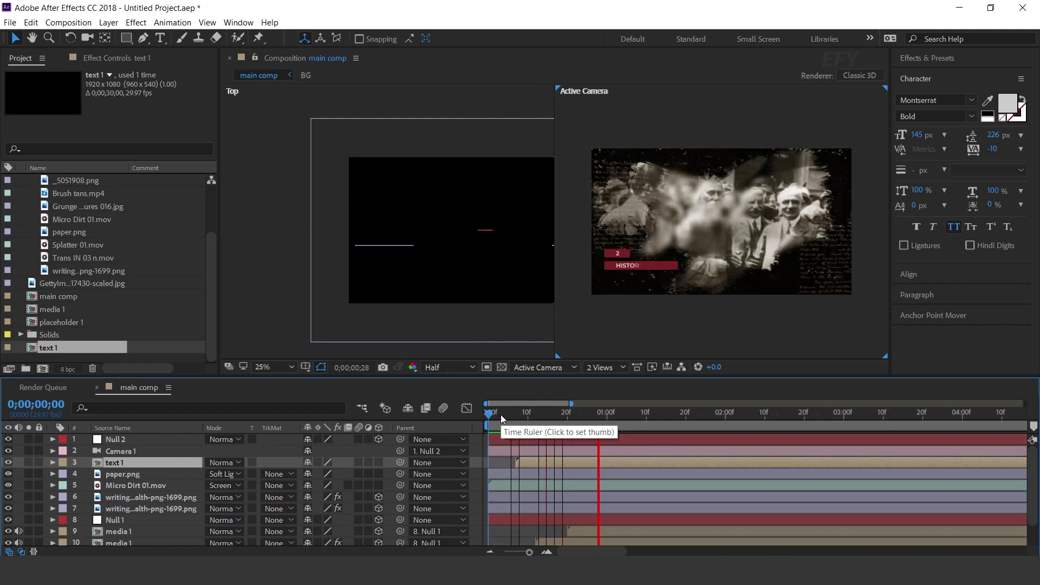
{"action": "left_click_drag", "start_coordinate": [699, 413], "coordinate": [707, 414]}
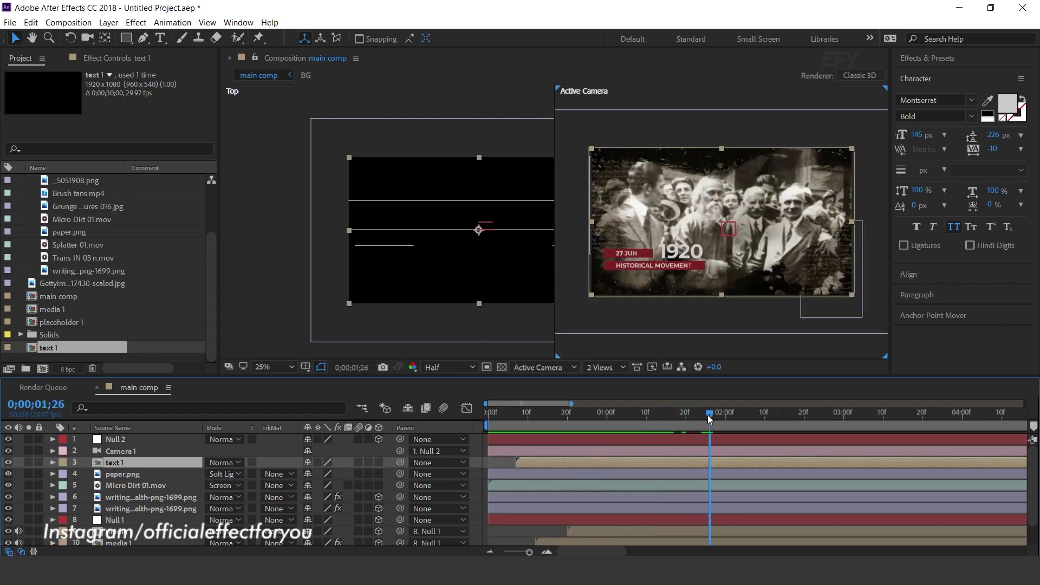
- Add Splatter 01.mov below text 1, scale it to 61%, and place it just under the Historical Movement bar
{"action": "left_click", "coordinate": [84, 246]}
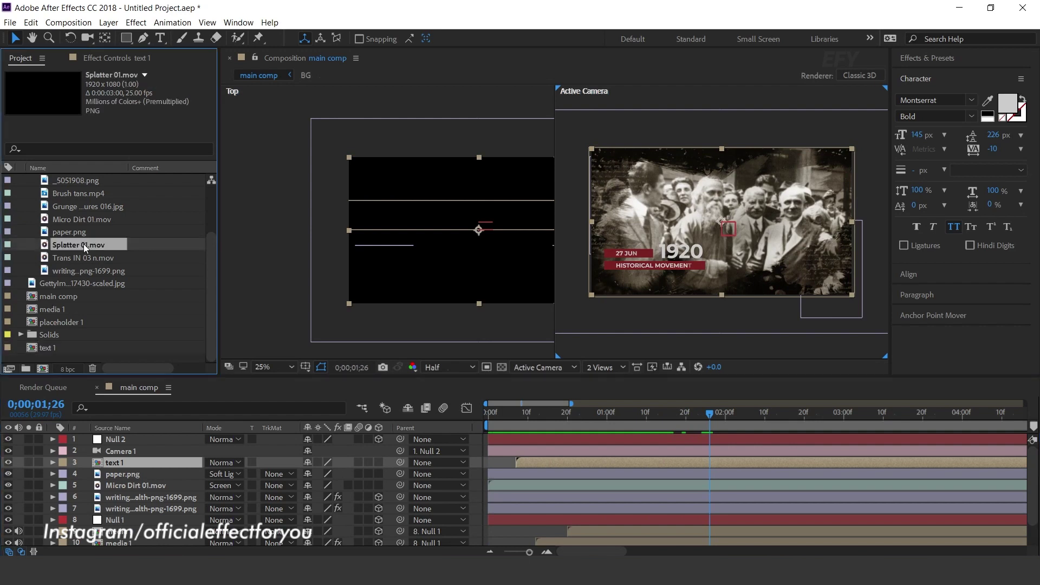
{"action": "mouse_move", "coordinate": [45, 251]}
{"action": "left_mouse_down"}
{"action": "mouse_move", "coordinate": [80, 294]}
{"action": "mouse_move", "coordinate": [123, 468]}
{"action": "left_mouse_up"}
{"action": "key", "text": "s"}
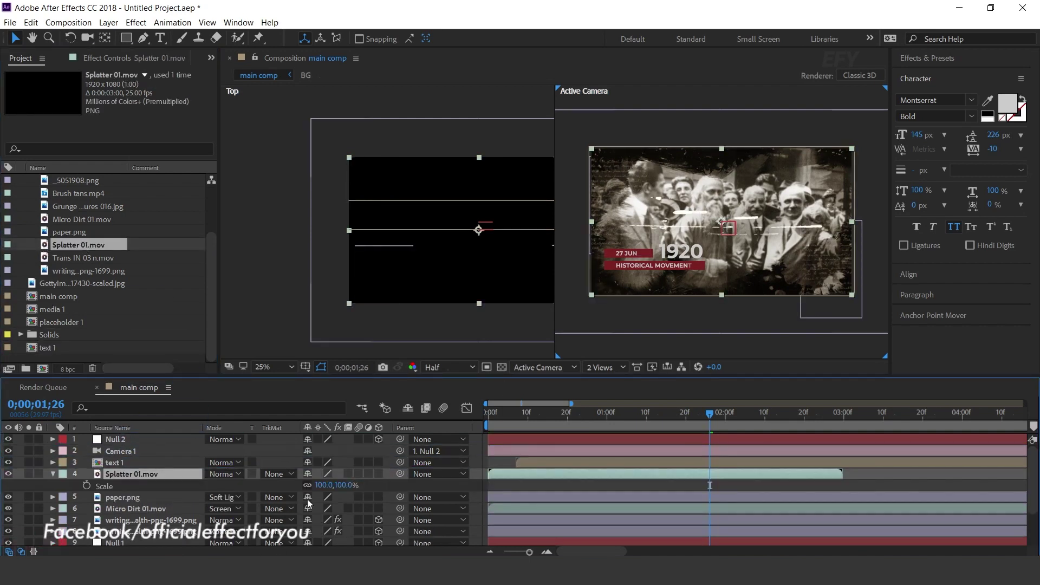
{"action": "left_click_drag", "start_coordinate": [340, 486], "coordinate": [321, 488]}
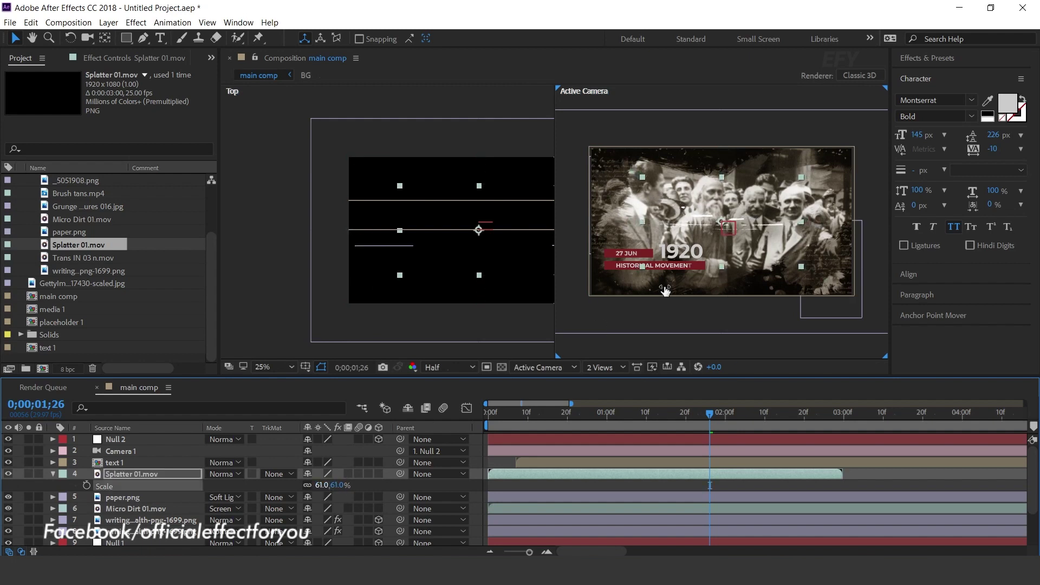
{"action": "left_click_drag", "start_coordinate": [724, 226], "coordinate": [653, 278]}
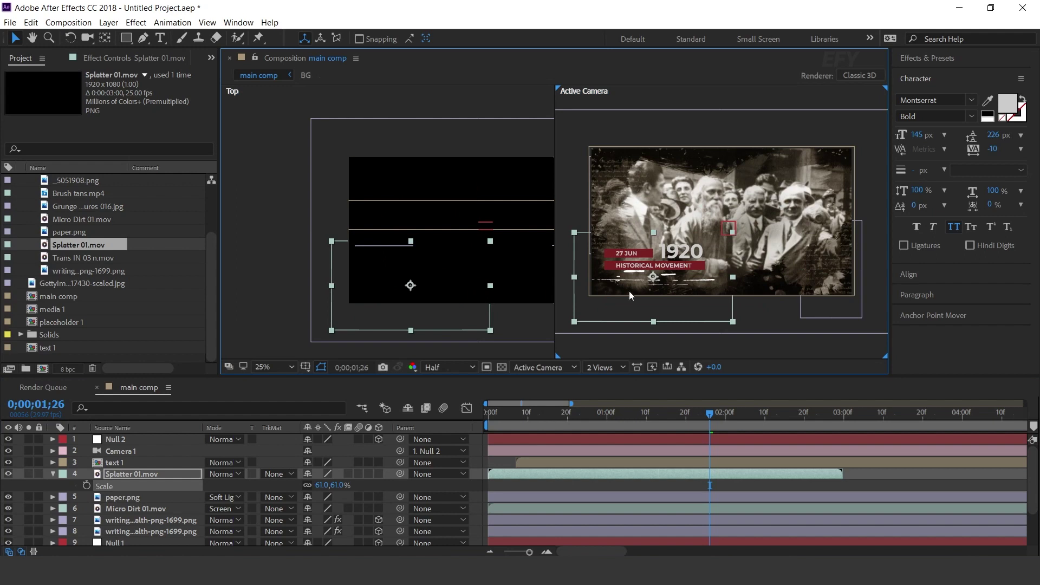
- Shift the Splatter 01.mov layer to start together with text 1 at about 0;00;00;07 and preview the result
{"action": "left_click_drag", "start_coordinate": [528, 472], "coordinate": [548, 471]}
{"action": "left_click", "coordinate": [495, 416]}
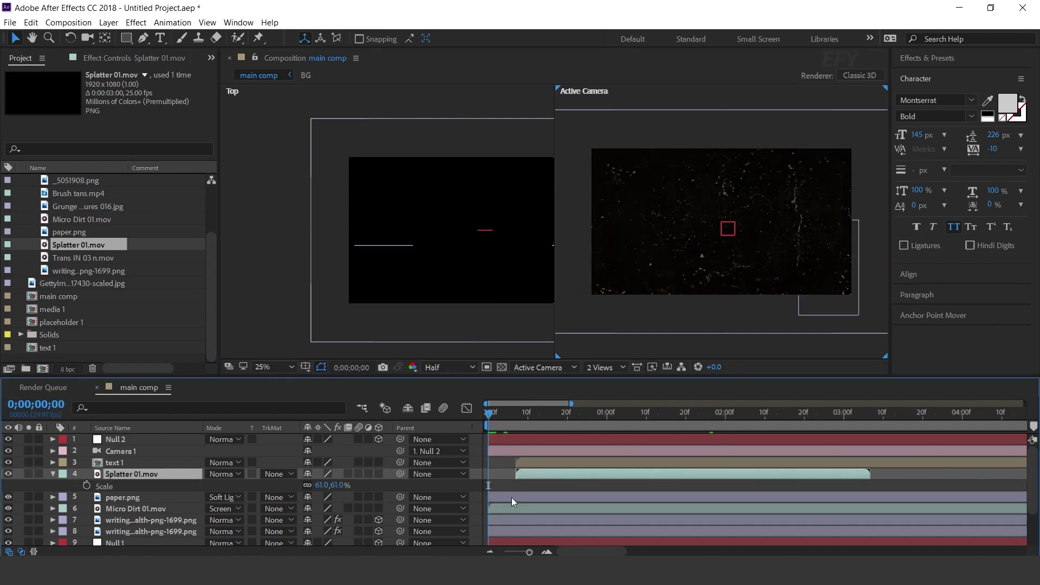
{"action": "key", "text": "space"}
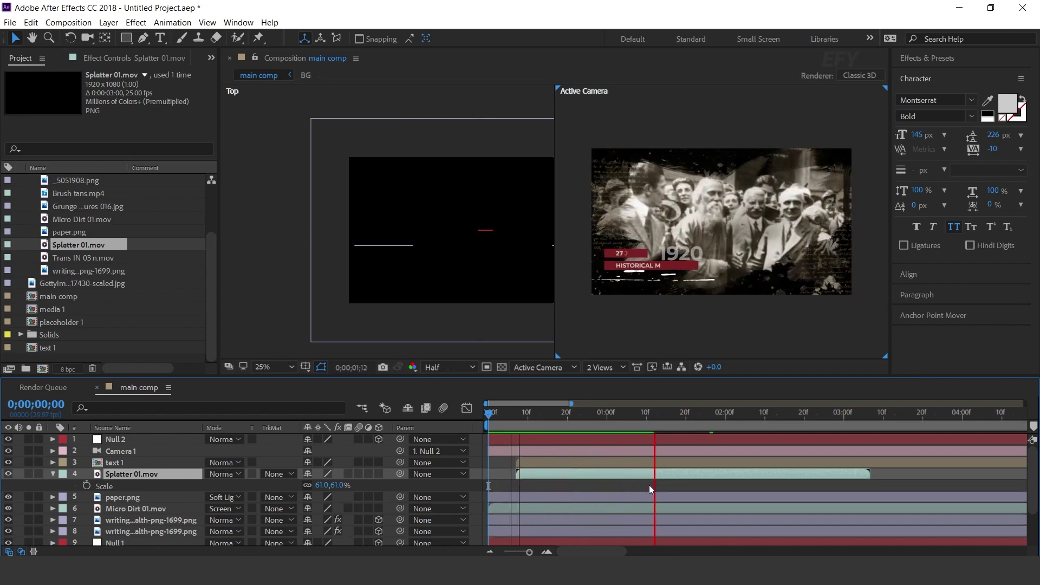
{"action": "left_click", "coordinate": [511, 412]}
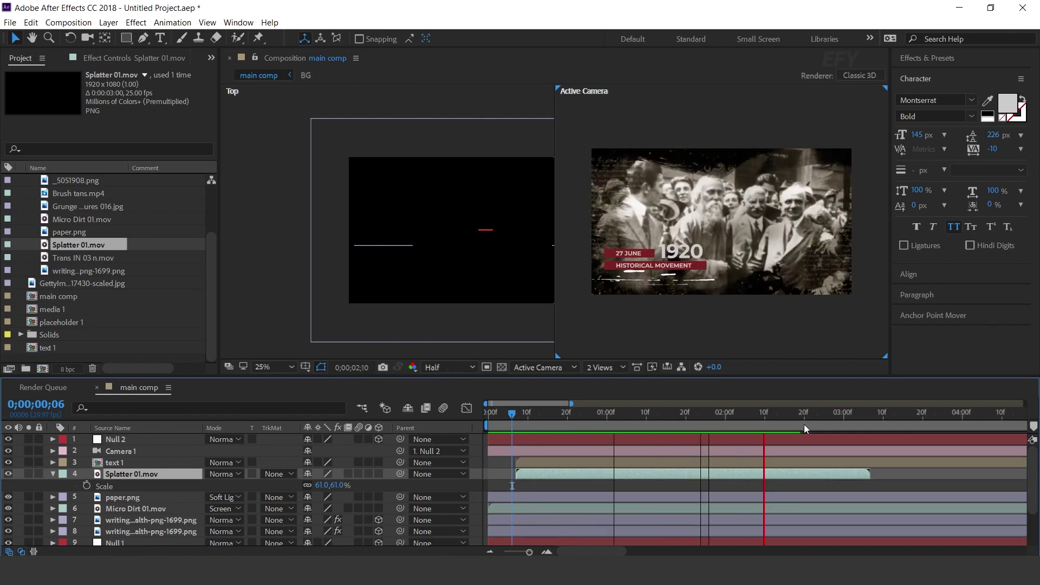
- Collapse the Splatter 01.mov properties and switch the composition display to 1 View
{"action": "key", "text": "space"}
{"action": "left_click", "coordinate": [53, 475]}
{"action": "key", "text": "space"}
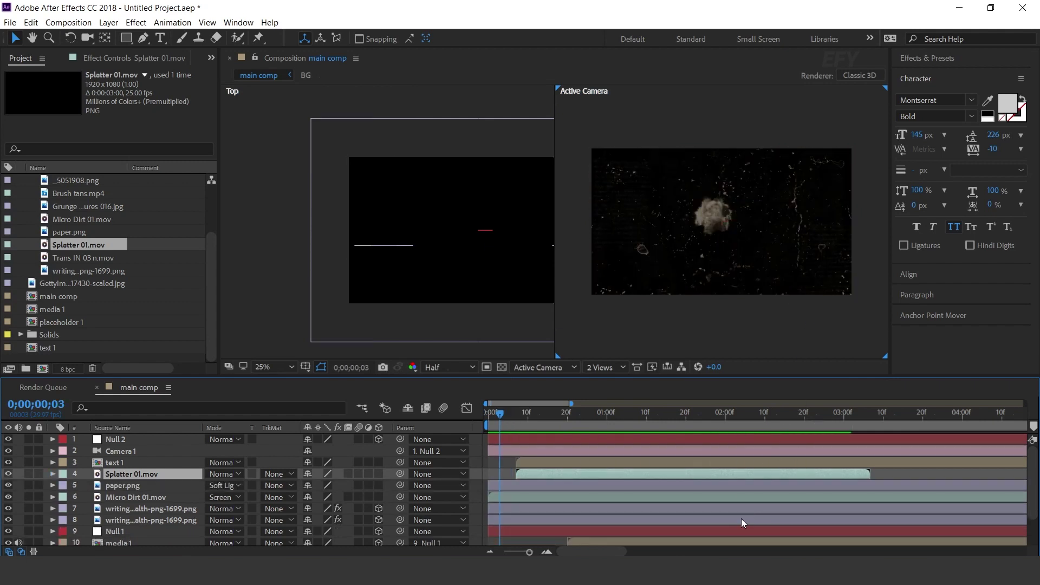
{"action": "left_click", "coordinate": [602, 367]}
{"action": "left_click", "coordinate": [610, 380]}
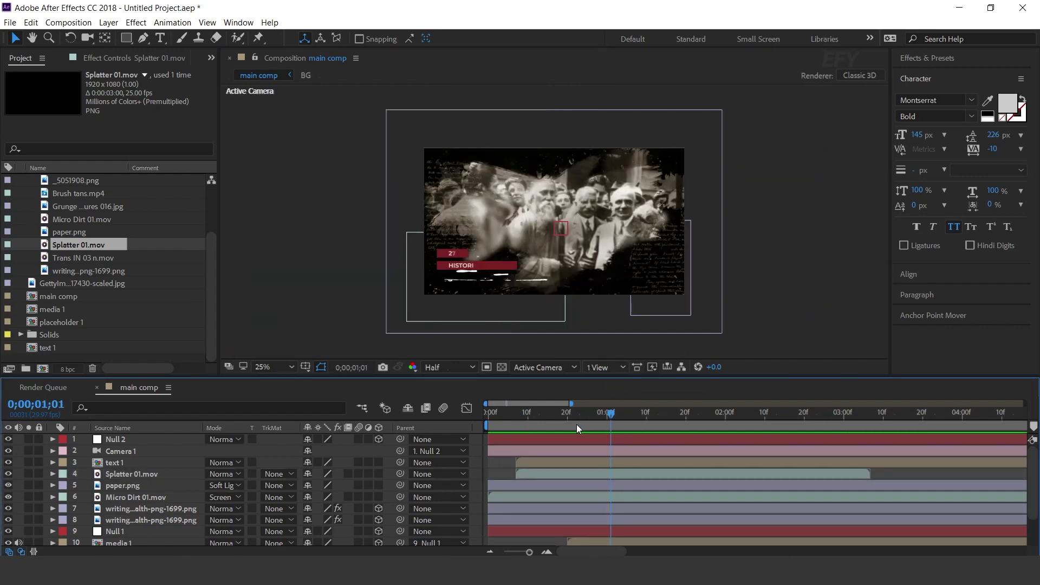
- Scale the upper media 1 layer (layer 10) to 110% and preview main comp from the start
{"action": "scroll", "coordinate": [165, 503], "scroll_direction": "down", "scroll_amount": 3}
{"action": "left_click", "coordinate": [118, 505]}
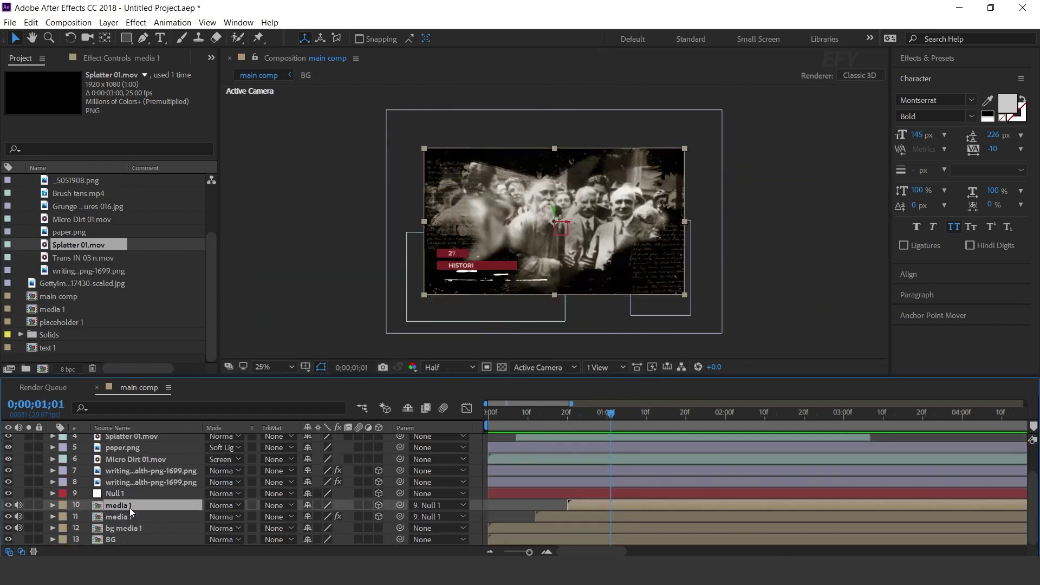
{"action": "key", "text": "s"}
{"action": "left_click", "coordinate": [362, 517]}
{"action": "type", "text": "120"}
{"action": "key", "text": "Return"}
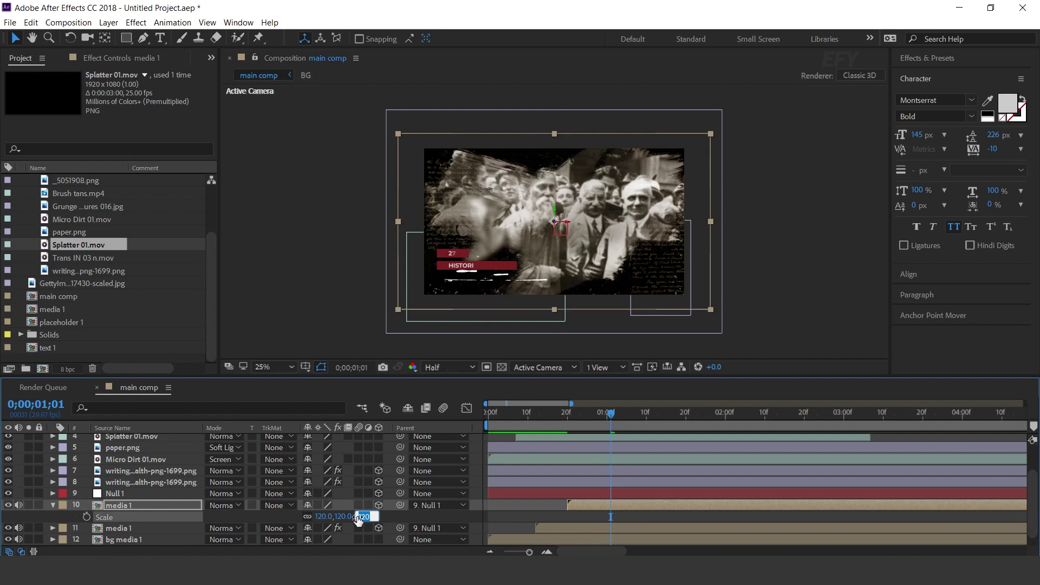
{"action": "type", "text": "110"}
{"action": "key", "text": "Return"}
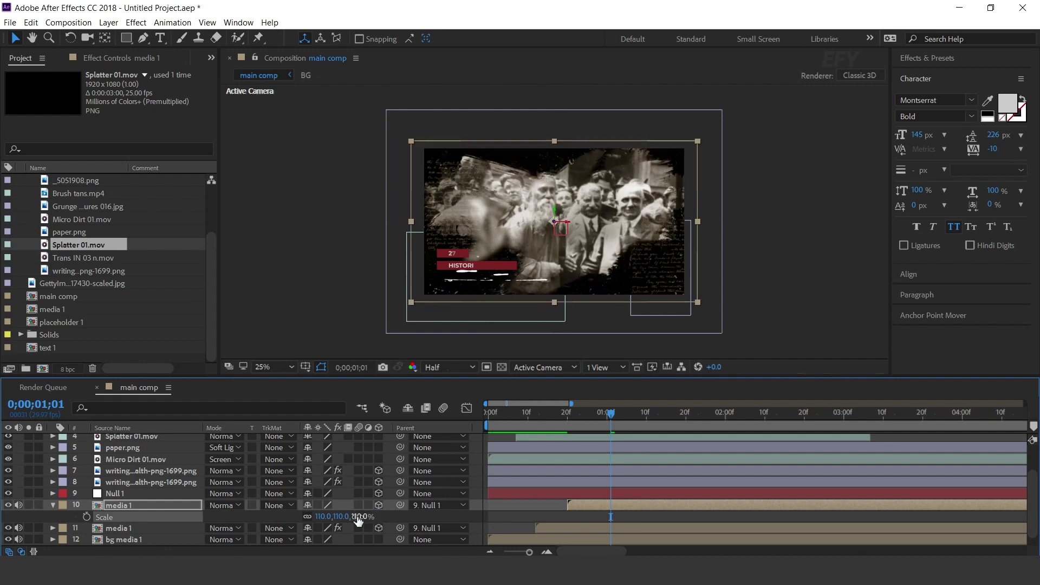
{"action": "left_click", "coordinate": [485, 415]}
{"action": "key", "text": "space"}
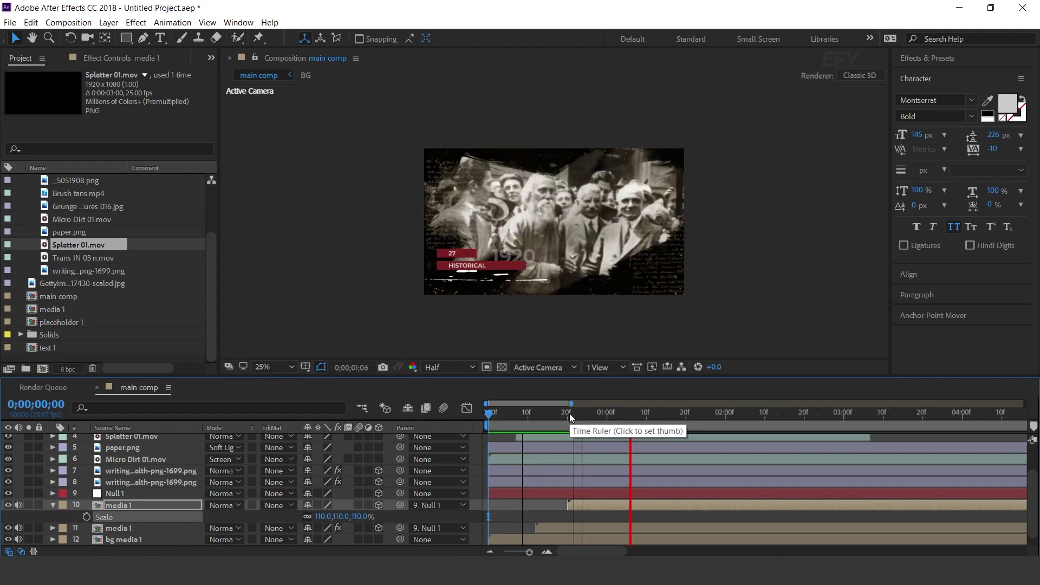
- Scale the lower media 1 layer (layer 11) to 80% and preview the animation from about 0;00;00;09
{"action": "left_click", "coordinate": [579, 413]}
{"action": "left_click", "coordinate": [134, 527]}
{"action": "key", "text": "a"}
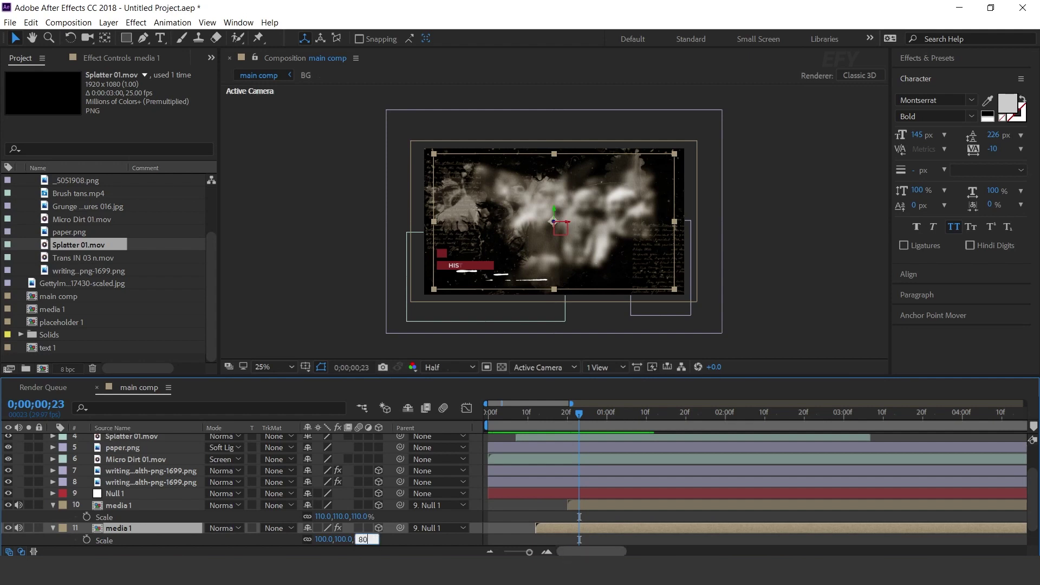
{"action": "key", "text": "Return"}
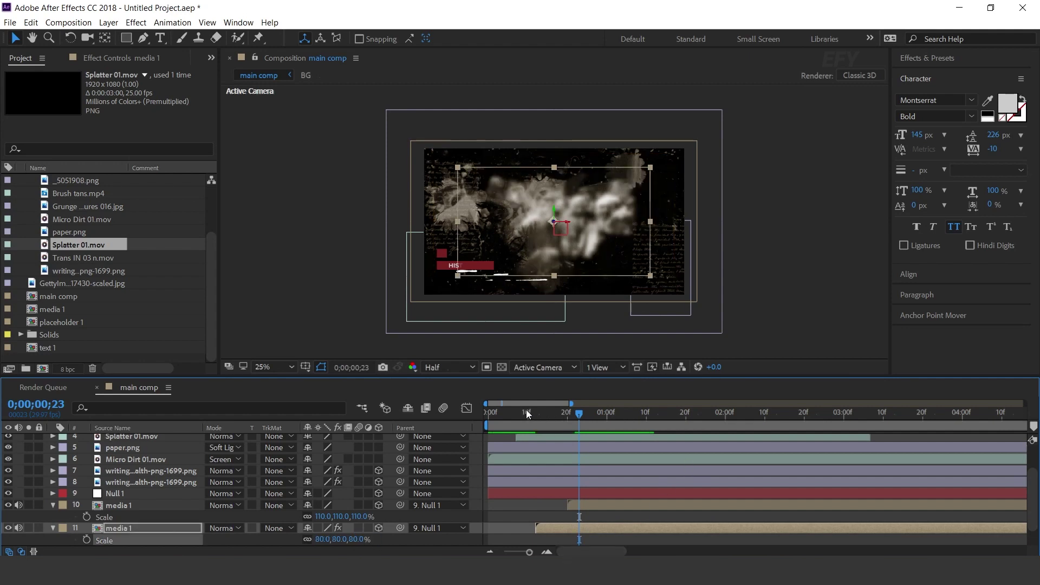
{"action": "left_click", "coordinate": [526, 413]}
{"action": "key", "text": "space"}
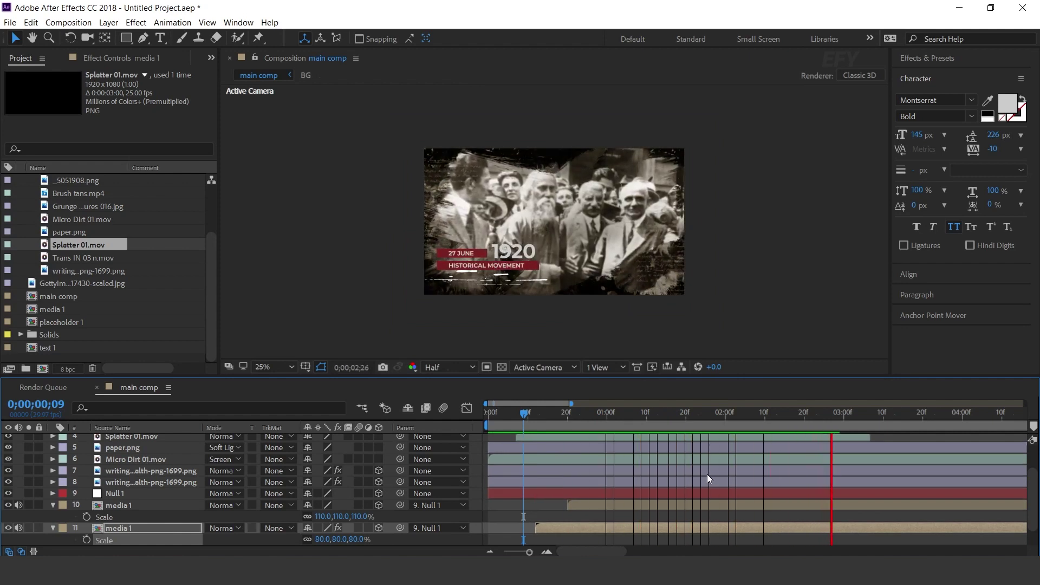
{"action": "key", "text": "space"}
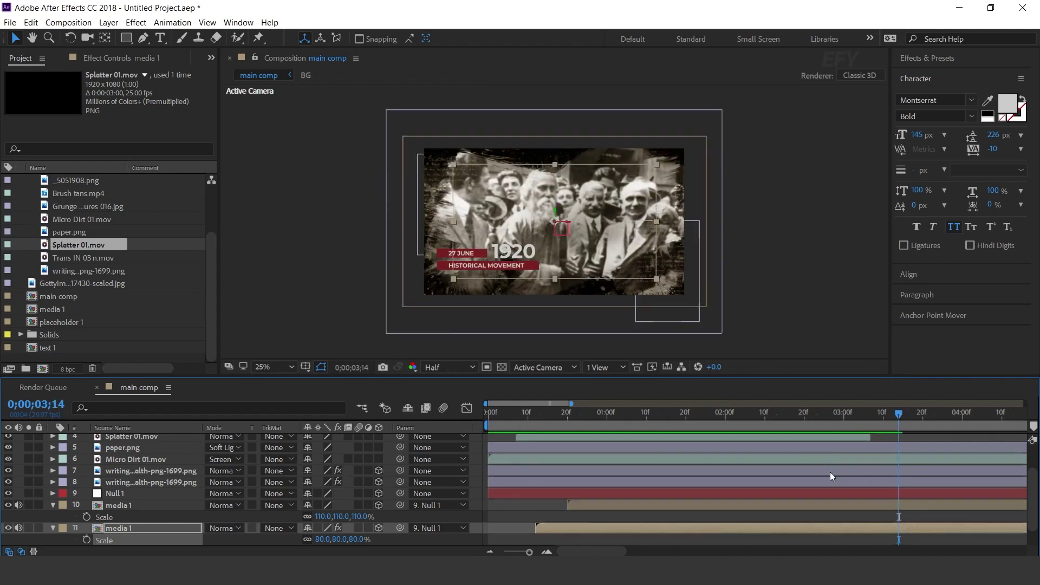
- Enable time remapping on Splatter 01.mov, extend its end to nearly 13 seconds, and check the held frames around 4 seconds
{"action": "key", "text": "minus"}
{"action": "scroll", "coordinate": [592, 457], "scroll_direction": "up", "scroll_amount": 2}
{"action": "left_click", "coordinate": [606, 469]}
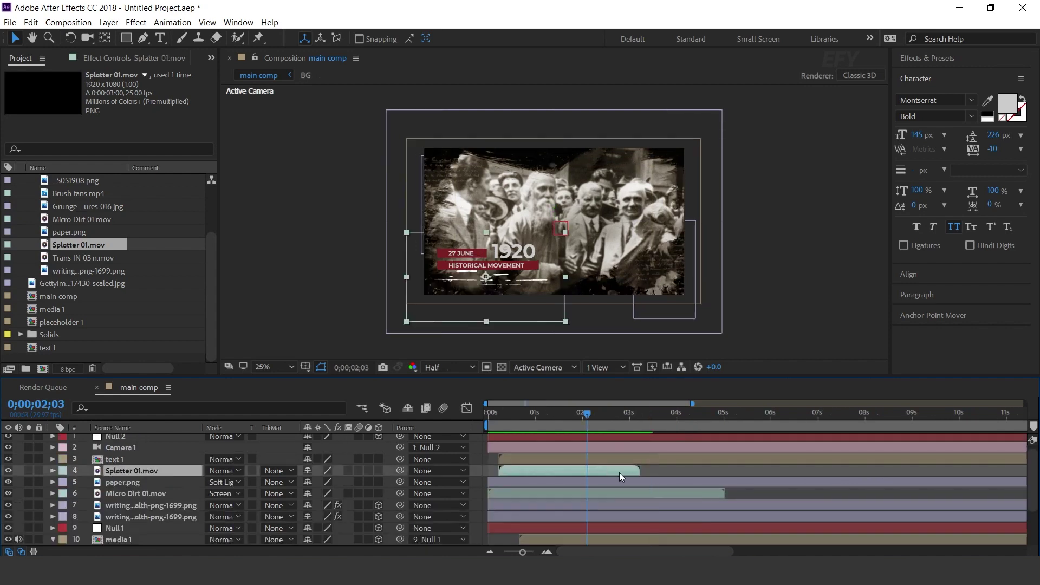
{"action": "right_click", "coordinate": [619, 472]}
{"action": "mouse_move", "coordinate": [660, 142]}
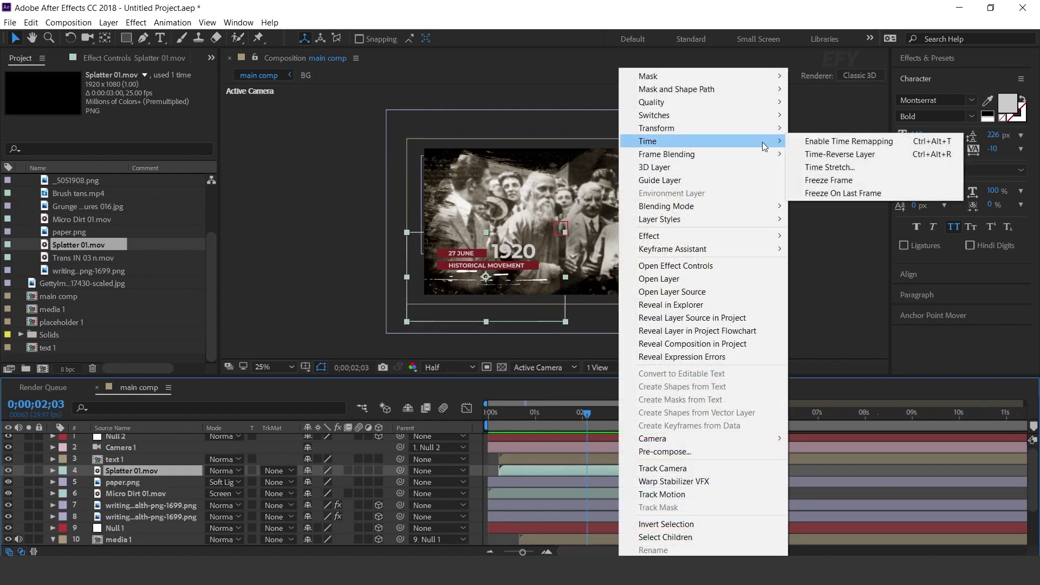
{"action": "left_click", "coordinate": [801, 143]}
{"action": "left_click_drag", "start_coordinate": [641, 473], "coordinate": [987, 471]}
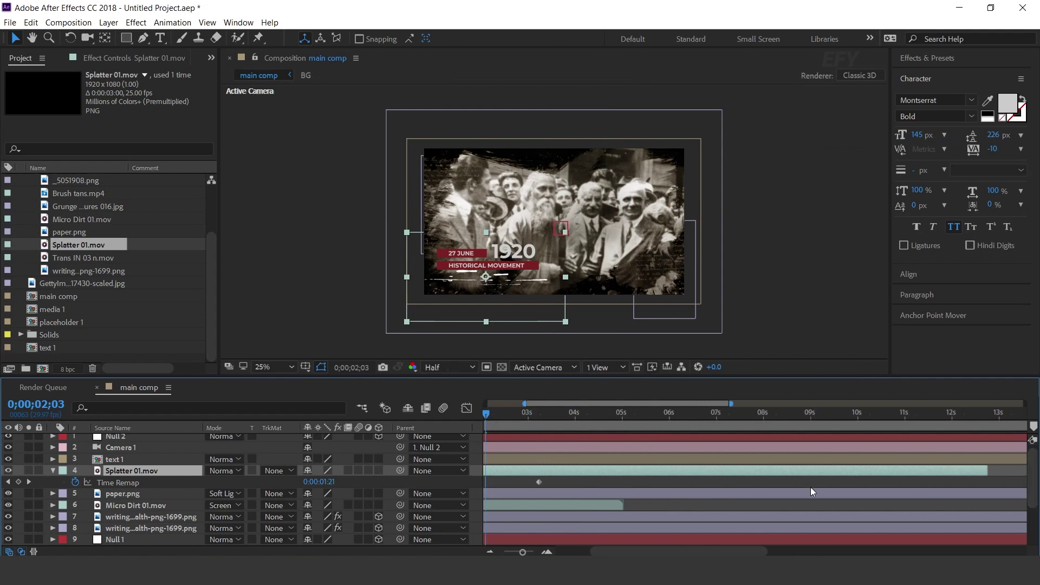
{"action": "left_click_drag", "start_coordinate": [544, 415], "coordinate": [587, 429]}
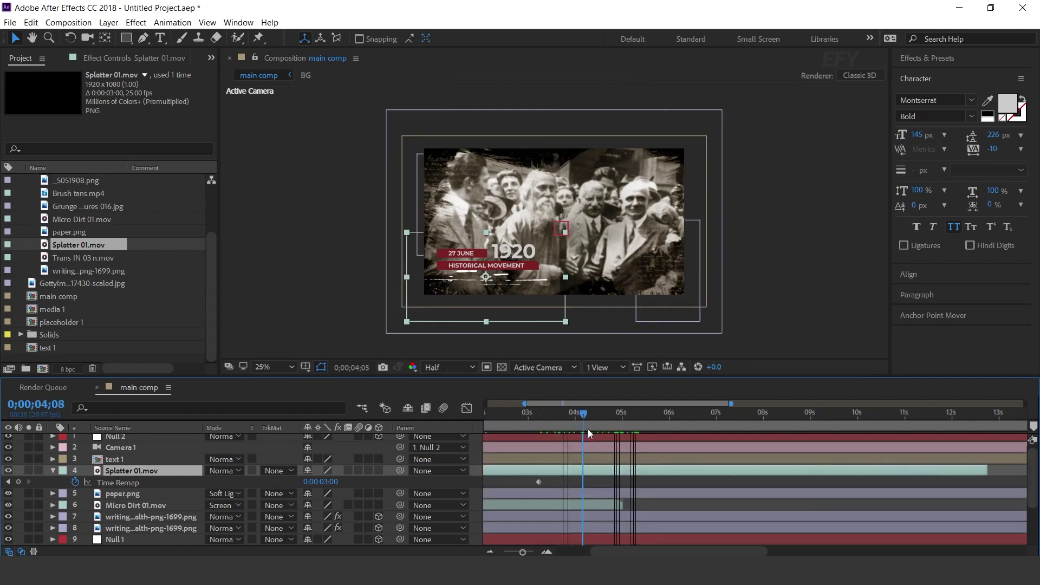
- Enable time remapping on Micro Dirt 01.mov and extend the layer's end to just past 13 seconds
{"action": "left_click", "coordinate": [600, 506]}
{"action": "right_click", "coordinate": [600, 506]}
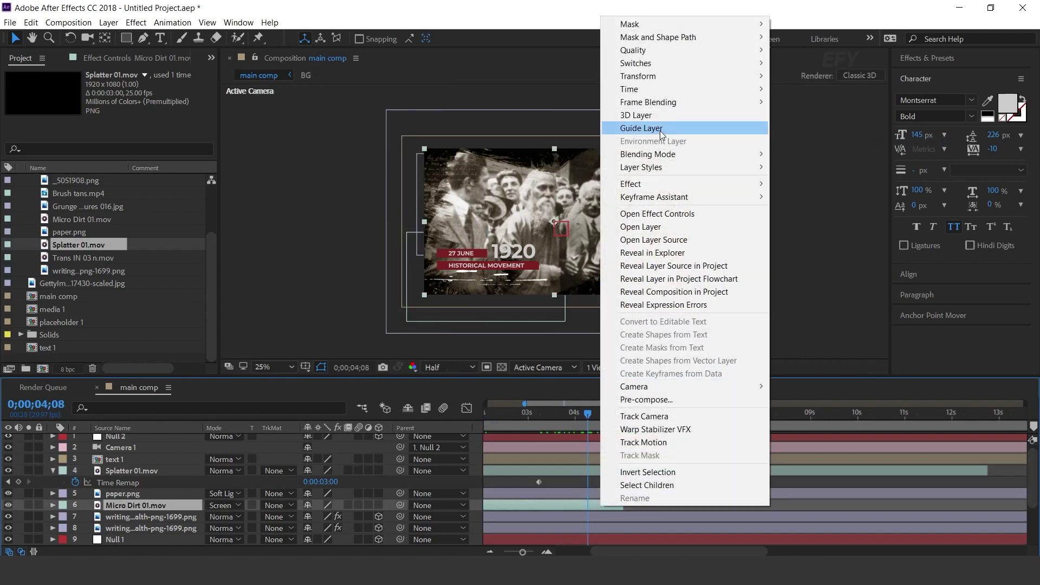
{"action": "mouse_move", "coordinate": [648, 90]}
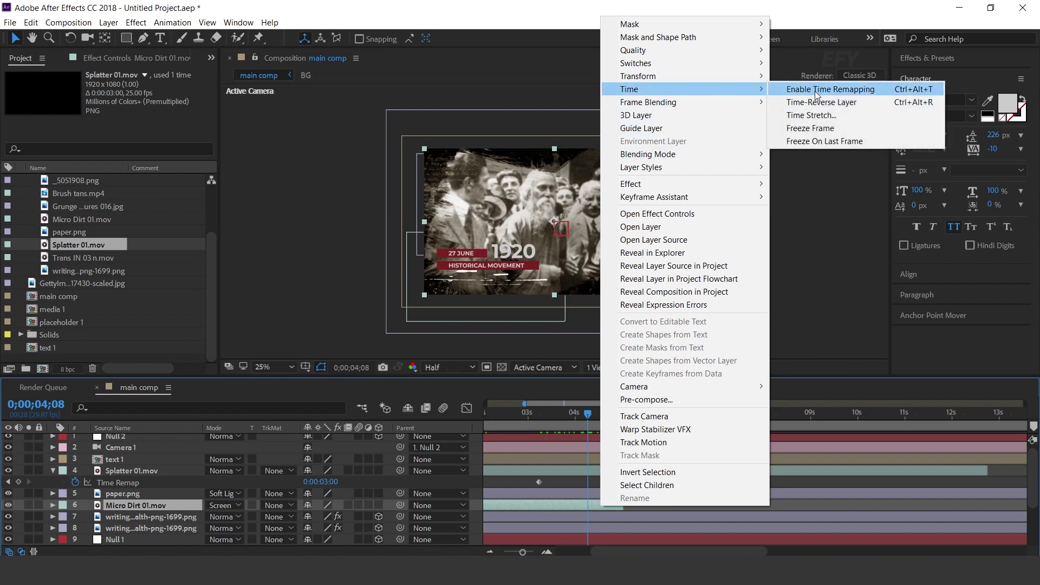
{"action": "left_click", "coordinate": [815, 90]}
{"action": "left_click_drag", "start_coordinate": [622, 506], "coordinate": [1018, 518]}
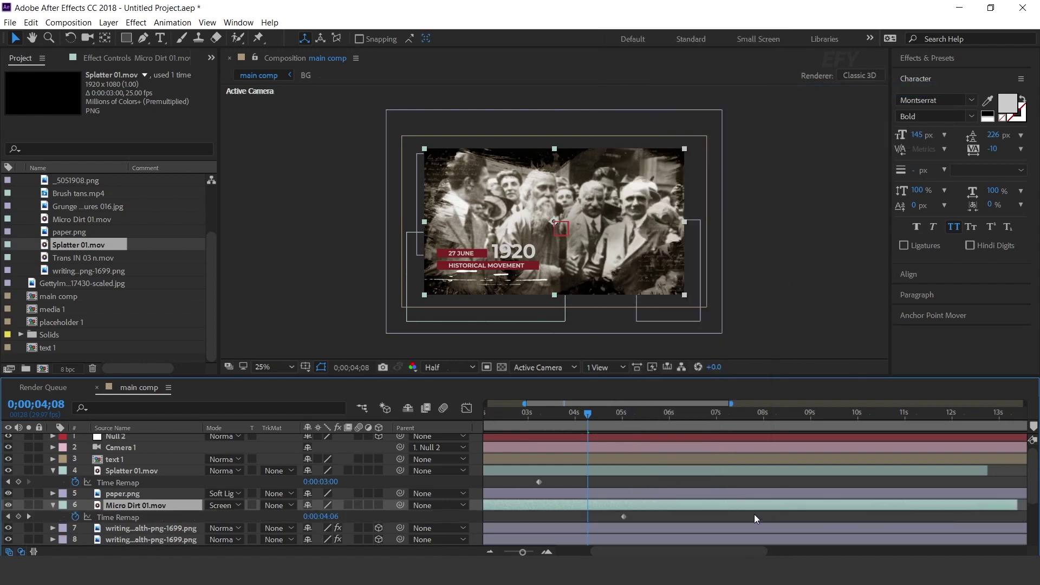
- Collapse the Time Remap properties of Micro Dirt 01.mov and Splatter 01.mov and review main comp in a maximized view
{"action": "left_click", "coordinate": [53, 505]}
{"action": "left_click", "coordinate": [52, 470]}
{"action": "left_click_drag", "start_coordinate": [677, 551], "coordinate": [643, 551]}
{"action": "left_click_drag", "start_coordinate": [522, 551], "coordinate": [506, 552]}
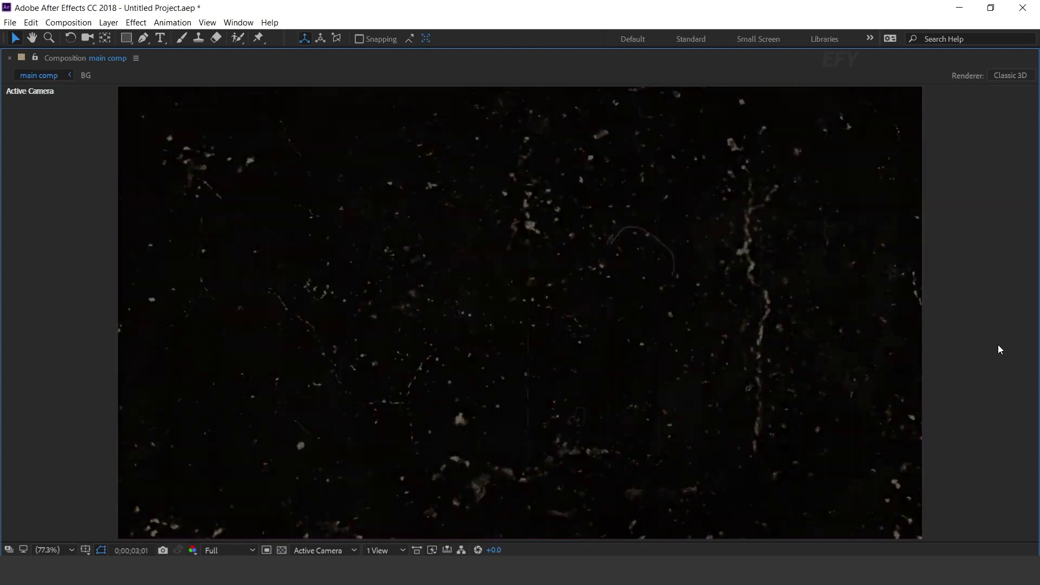
{"action": "key", "text": "grave"}
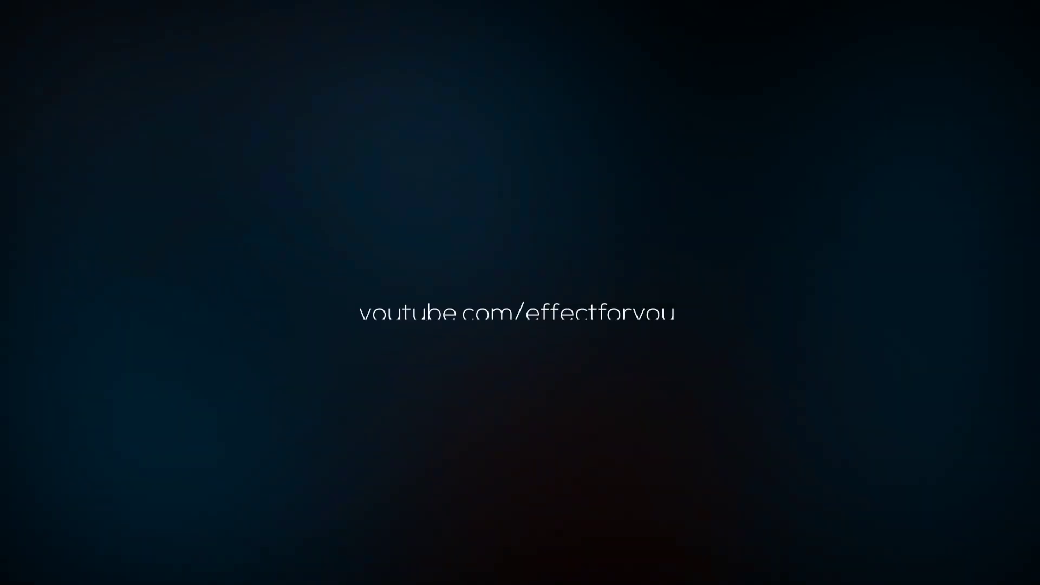